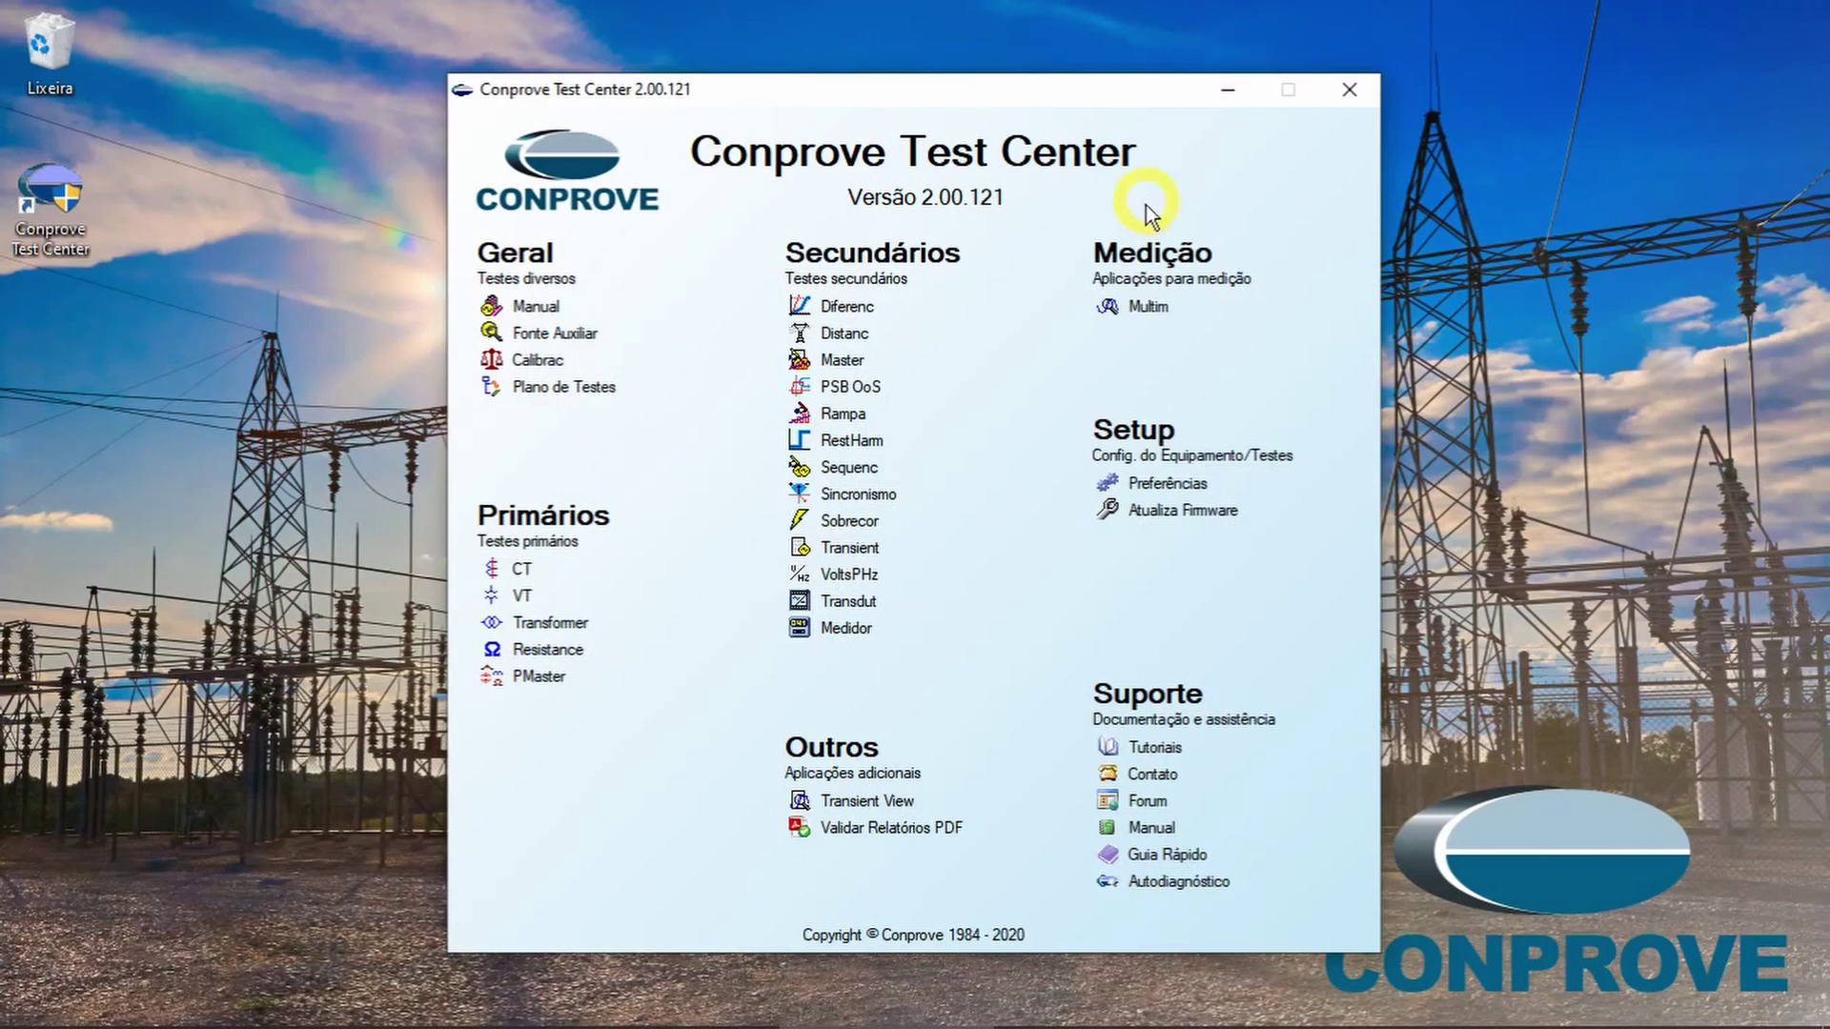
Open the Manual test application from the Geral group and acknowledge the attention notice
{"action": "left_click", "coordinate": [539, 307]}
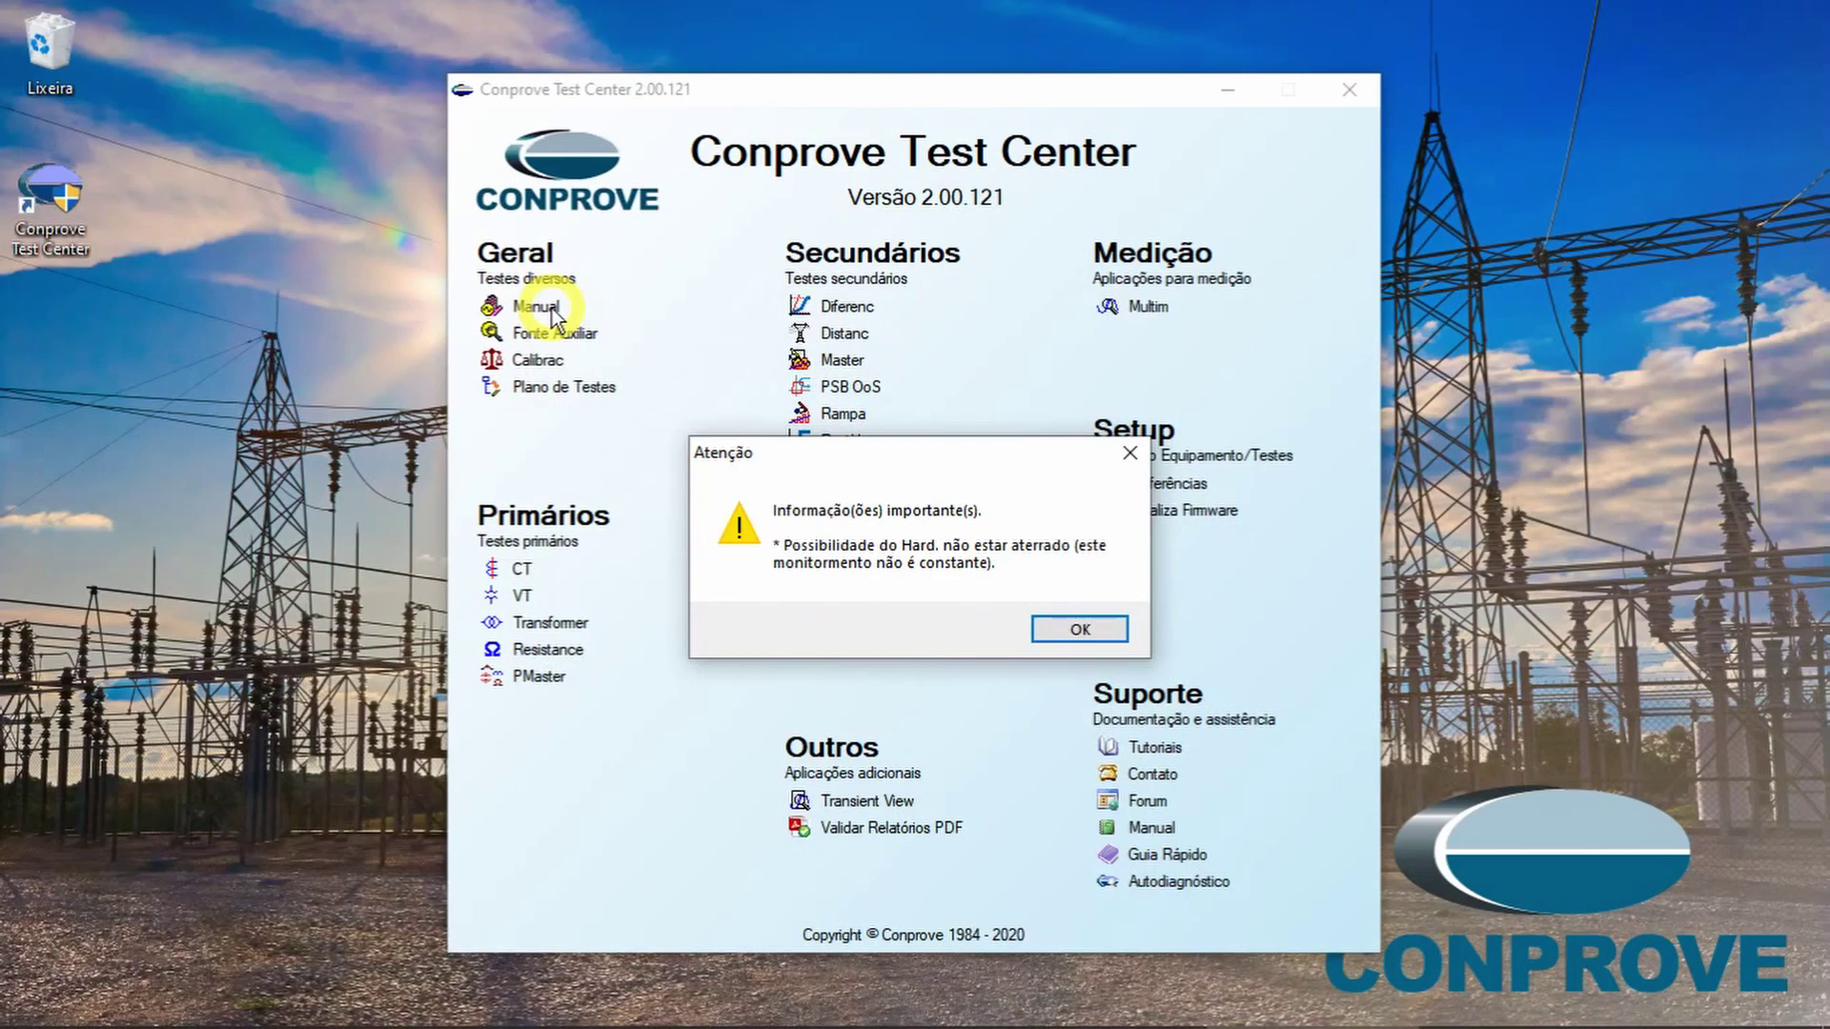
{"action": "left_click", "coordinate": [1055, 627]}
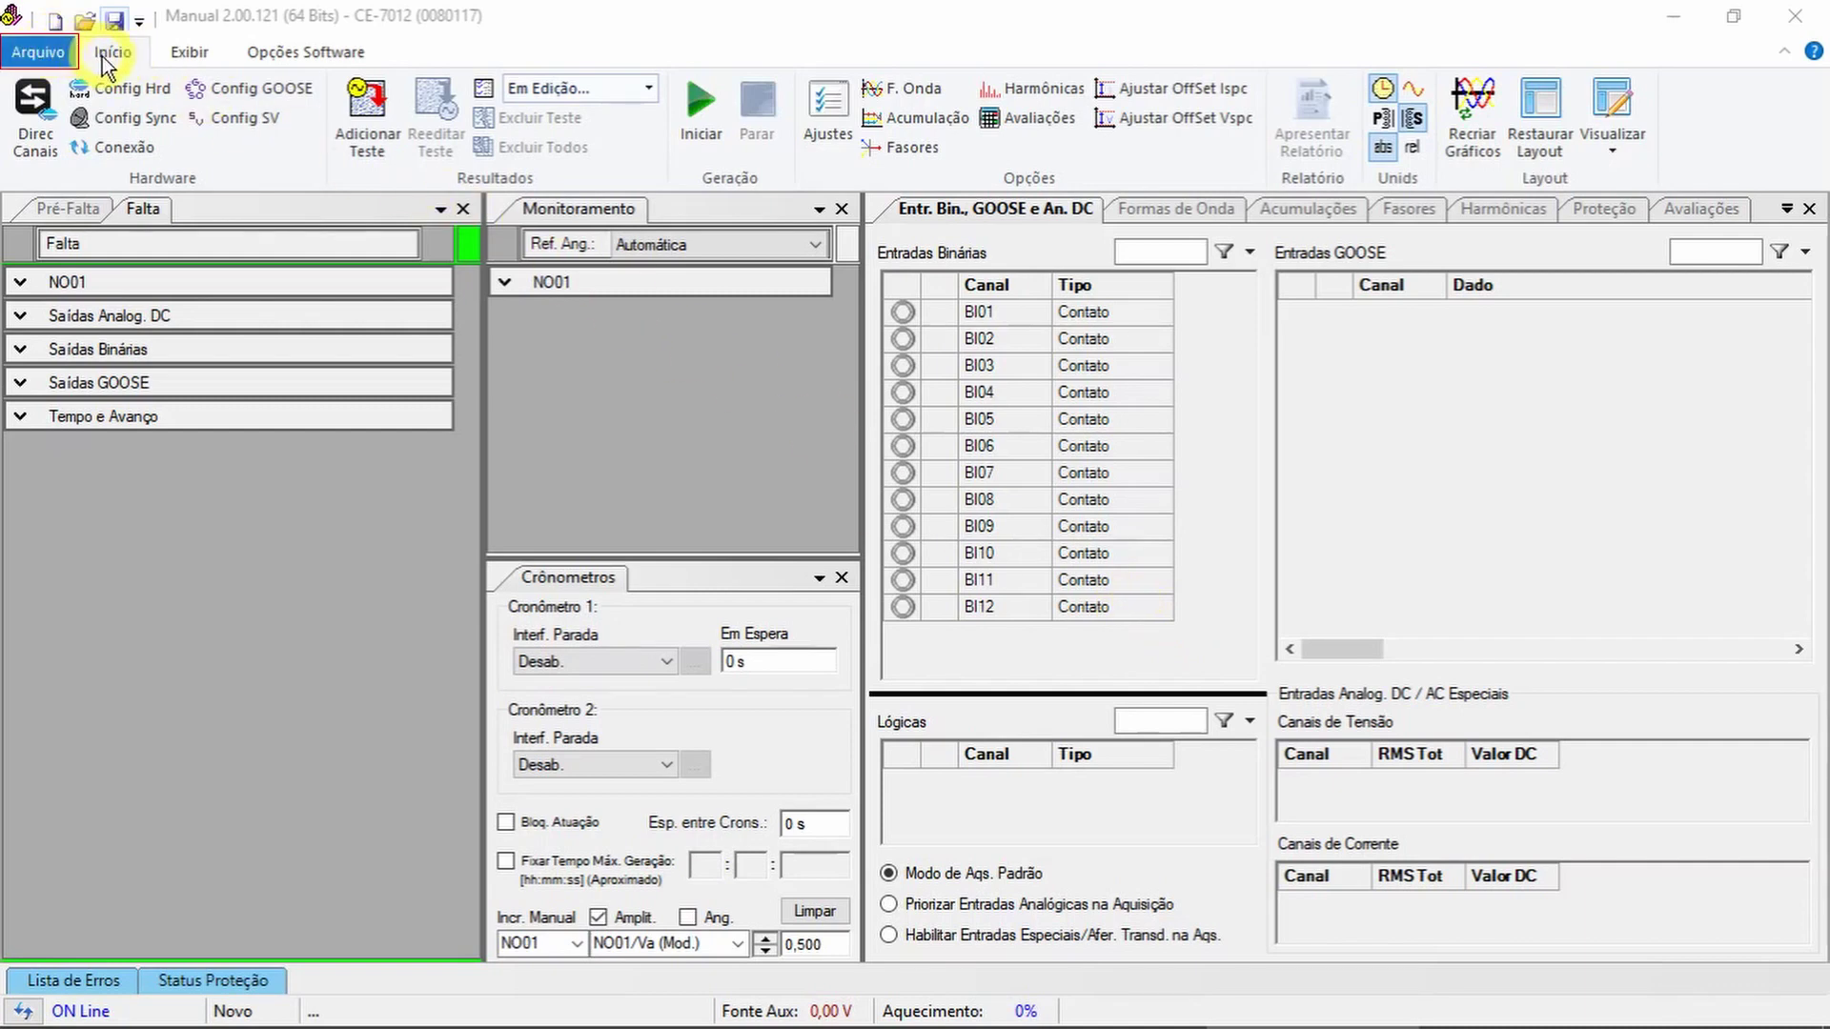
Look through the Exibir and Opções Software commands and the Arquivo options, and return to the Início commands
{"action": "left_click", "coordinate": [191, 53]}
{"action": "left_click", "coordinate": [268, 57]}
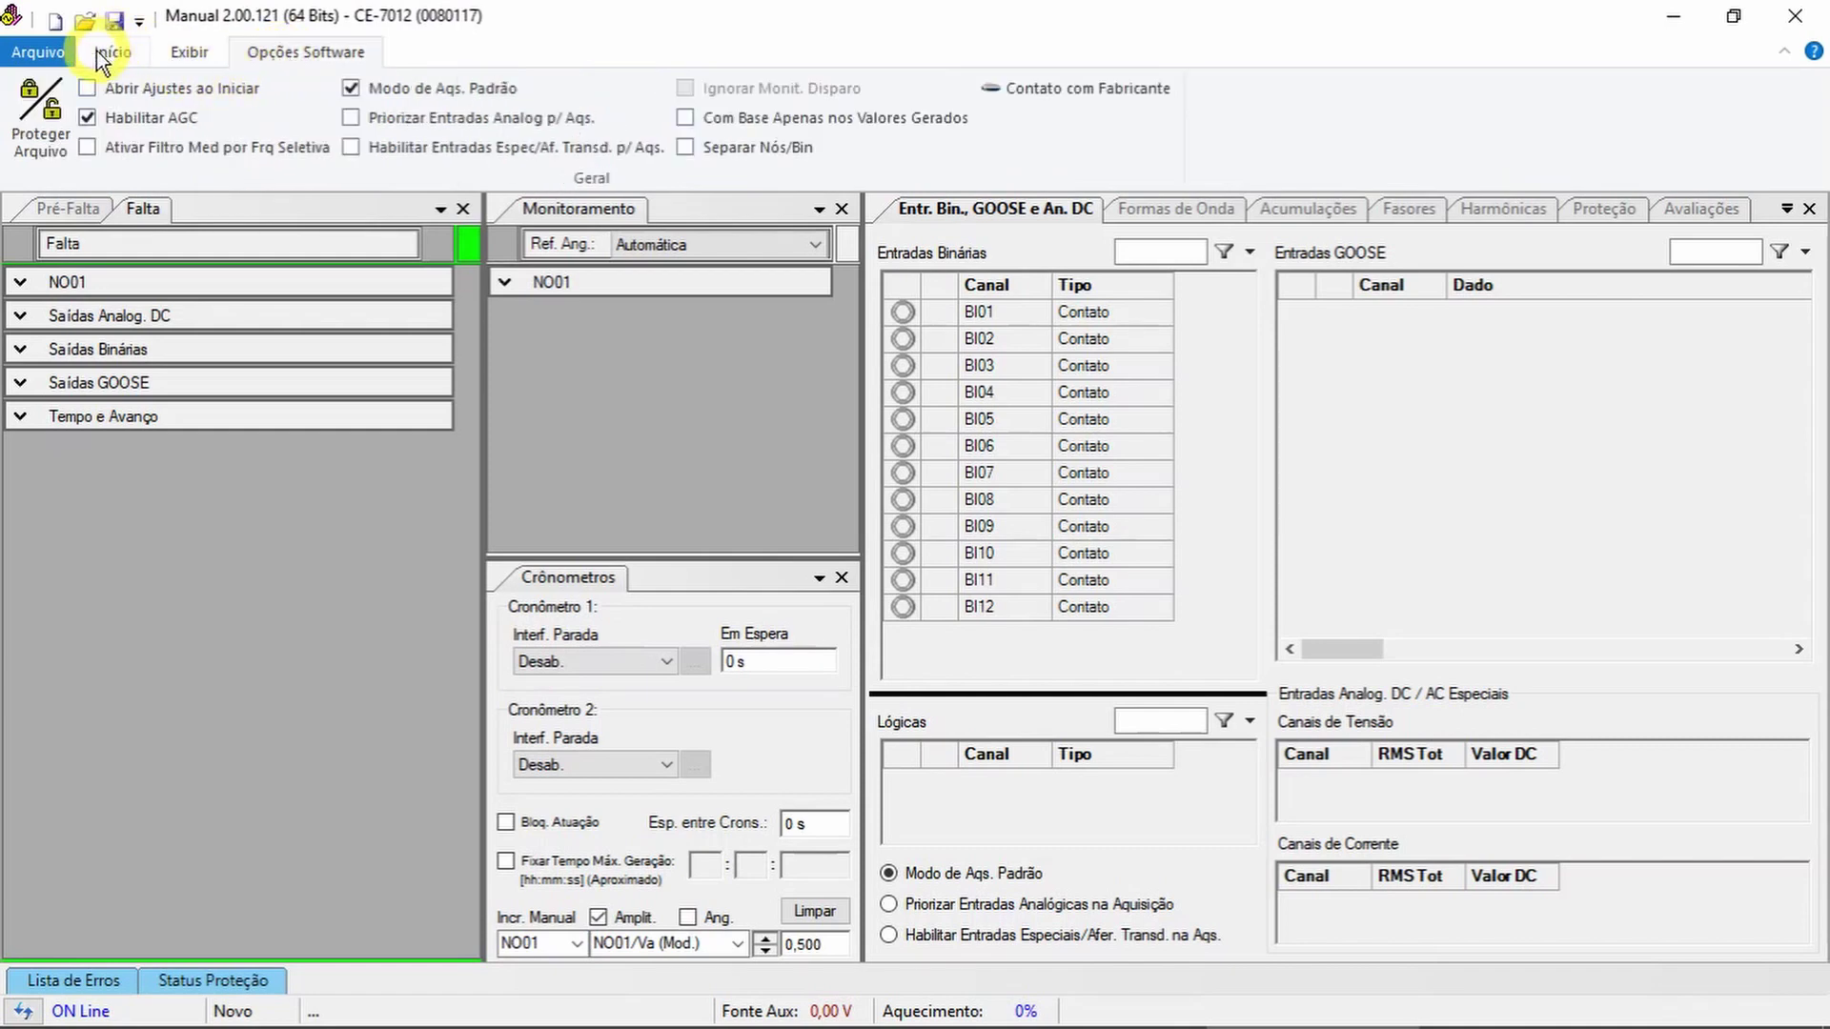
{"action": "left_click", "coordinate": [63, 53]}
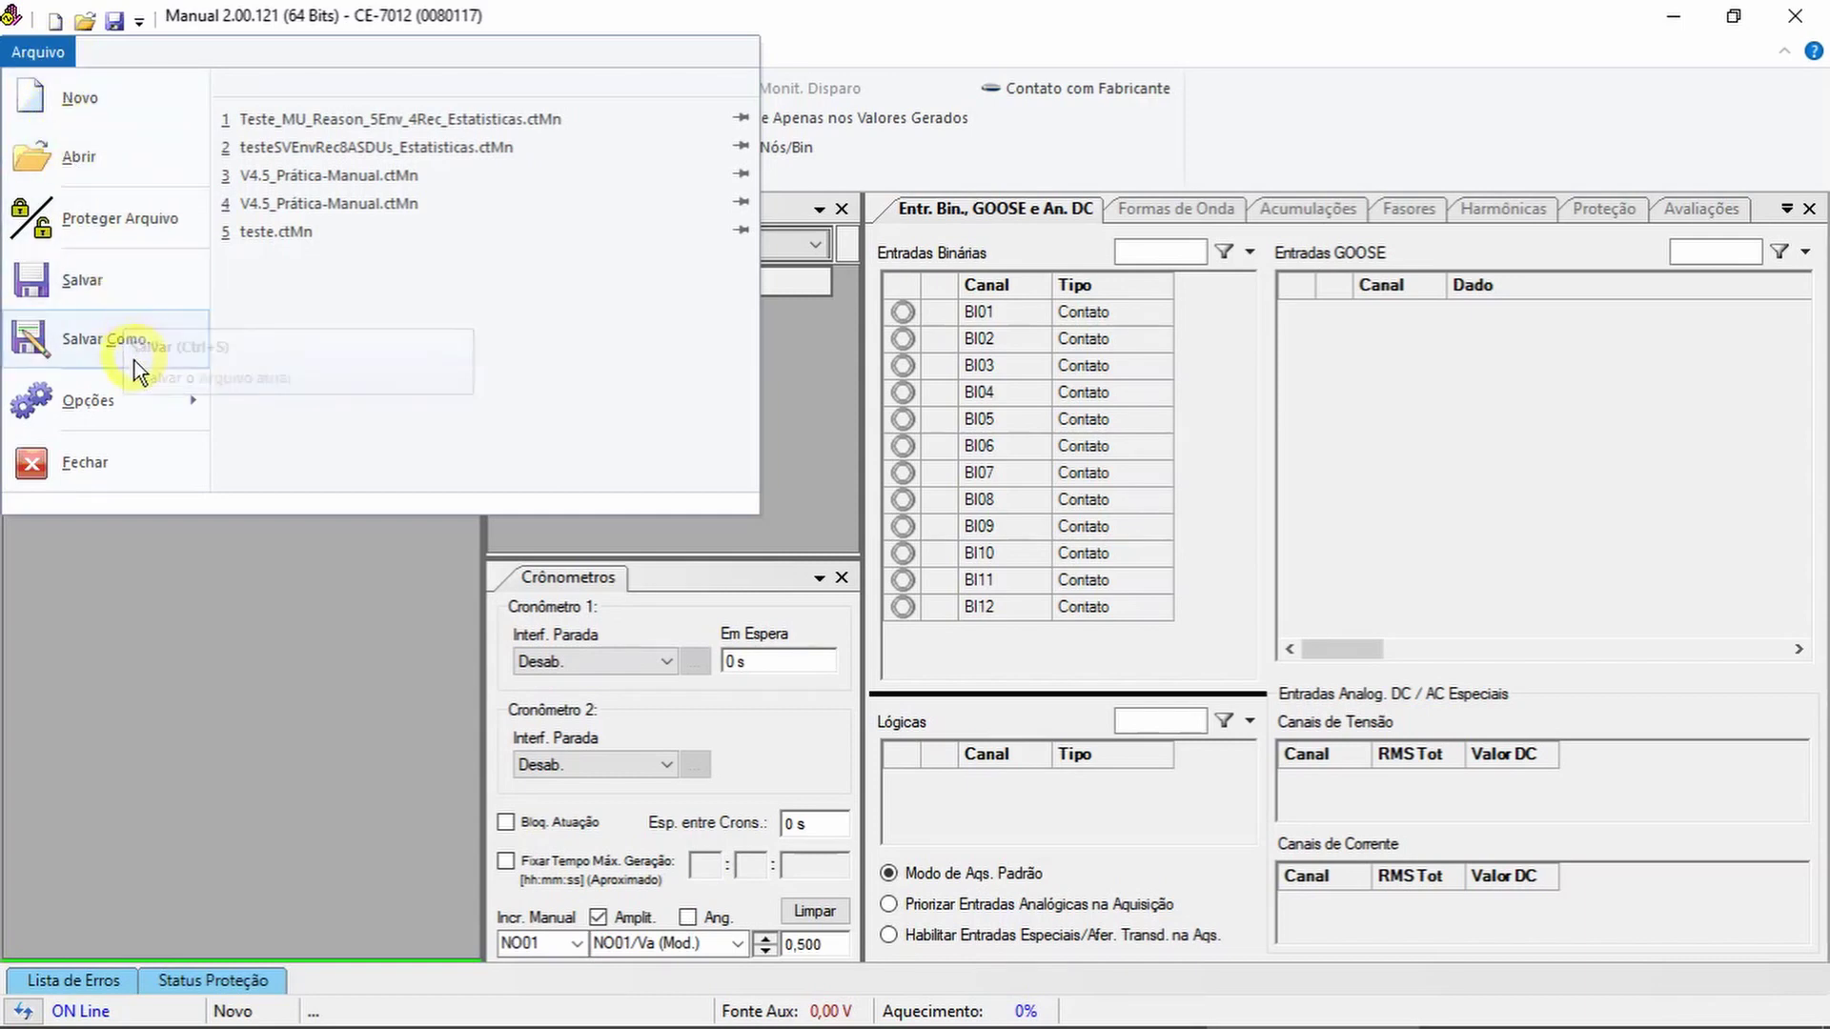
{"action": "mouse_move", "coordinate": [135, 405]}
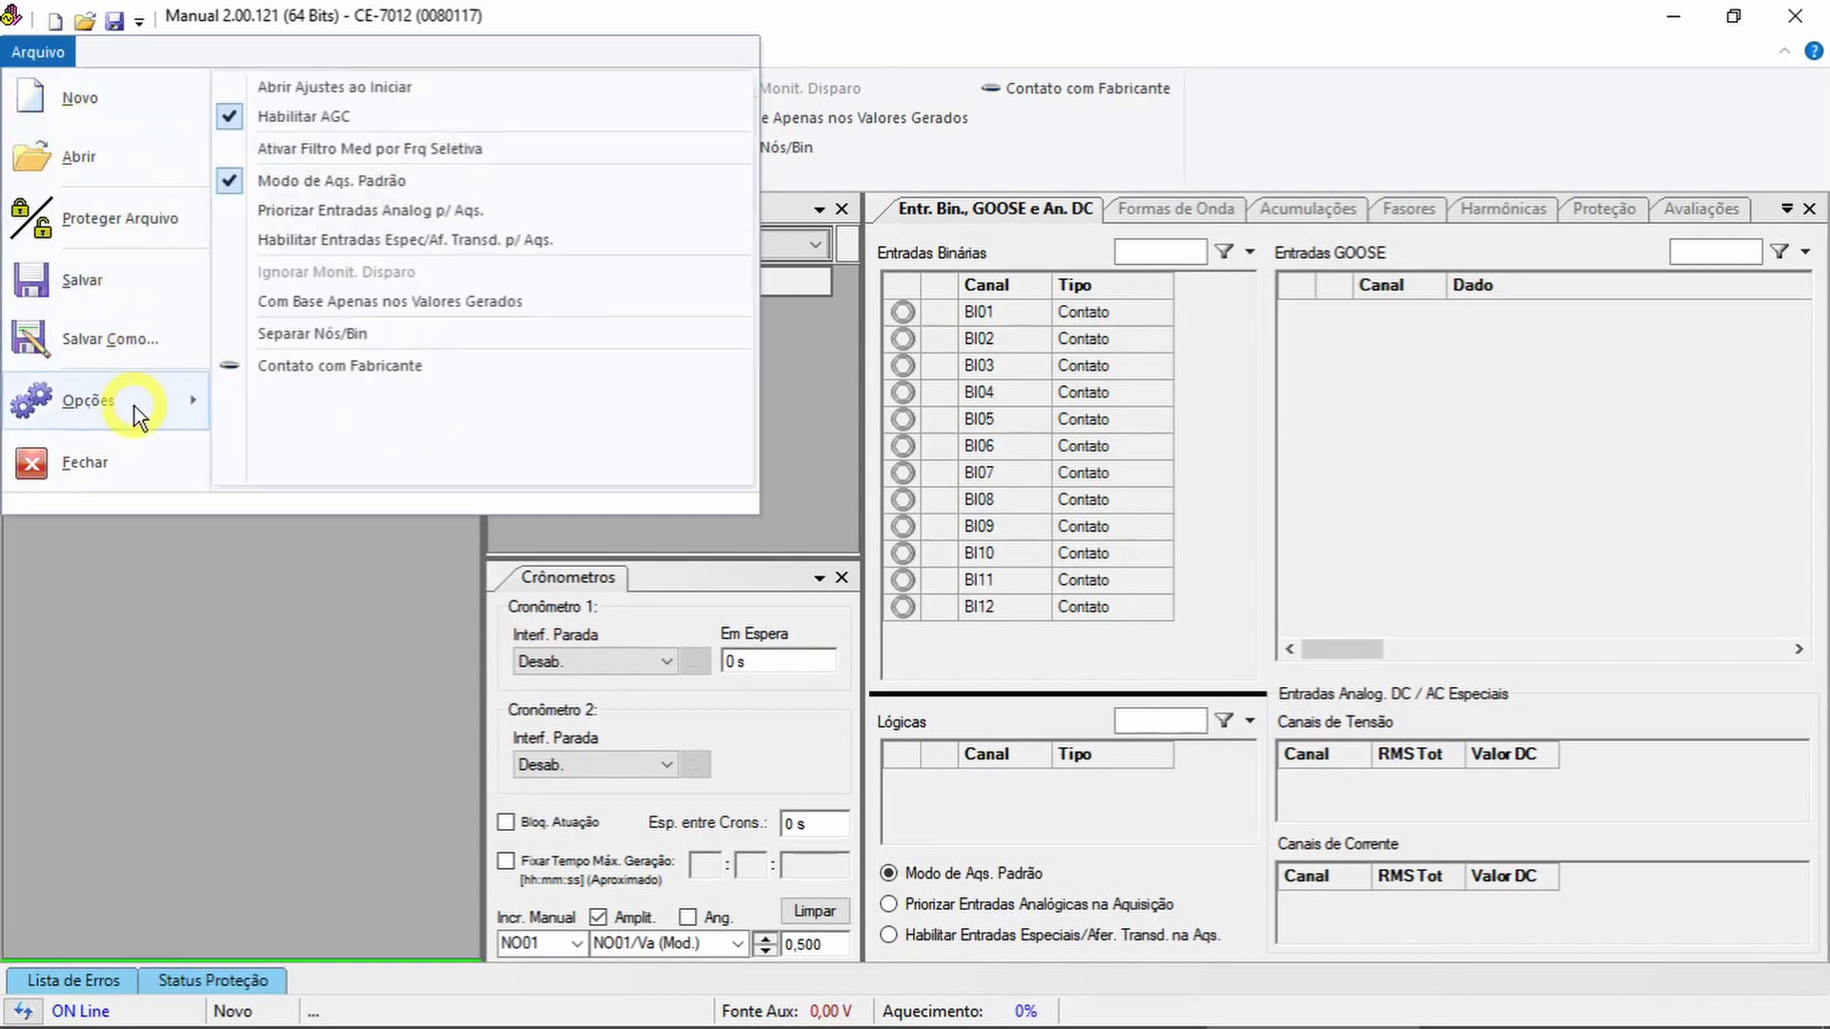
{"action": "left_click", "coordinate": [730, 13]}
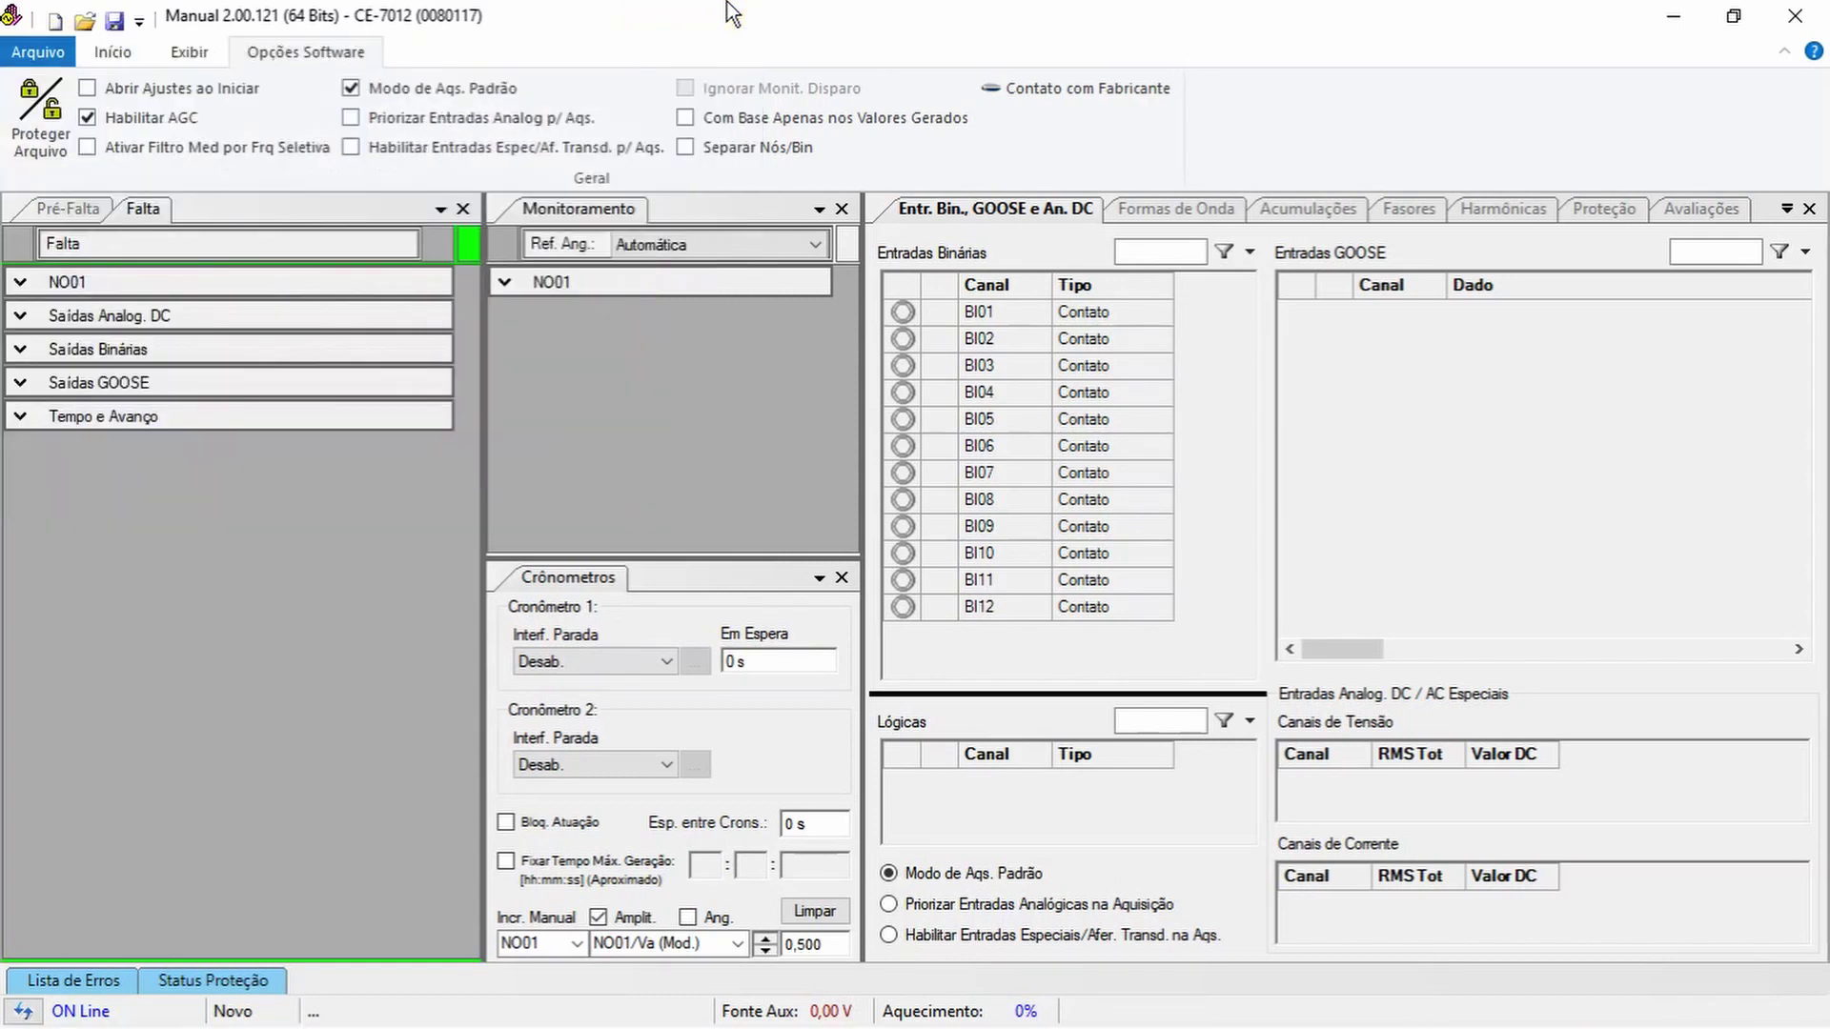
{"action": "left_click", "coordinate": [121, 55]}
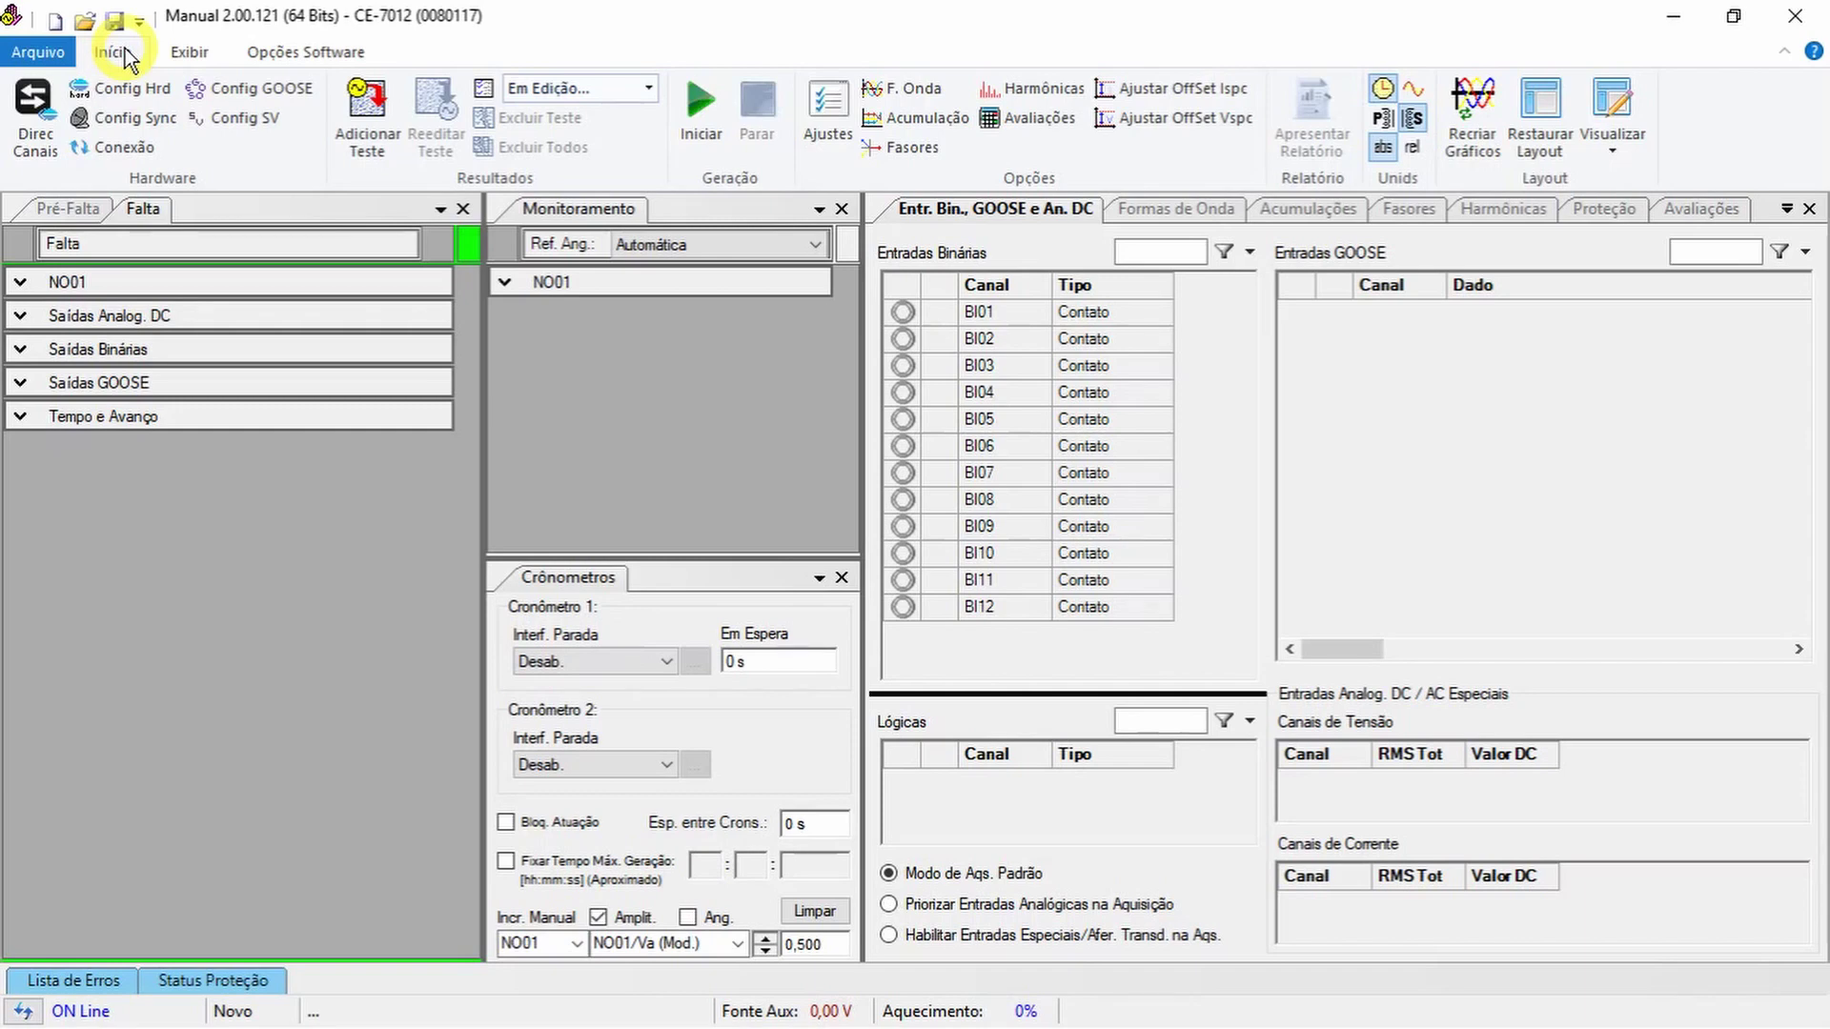
Close the Monitoramento window and restore the default window layout
{"action": "left_click", "coordinate": [188, 59]}
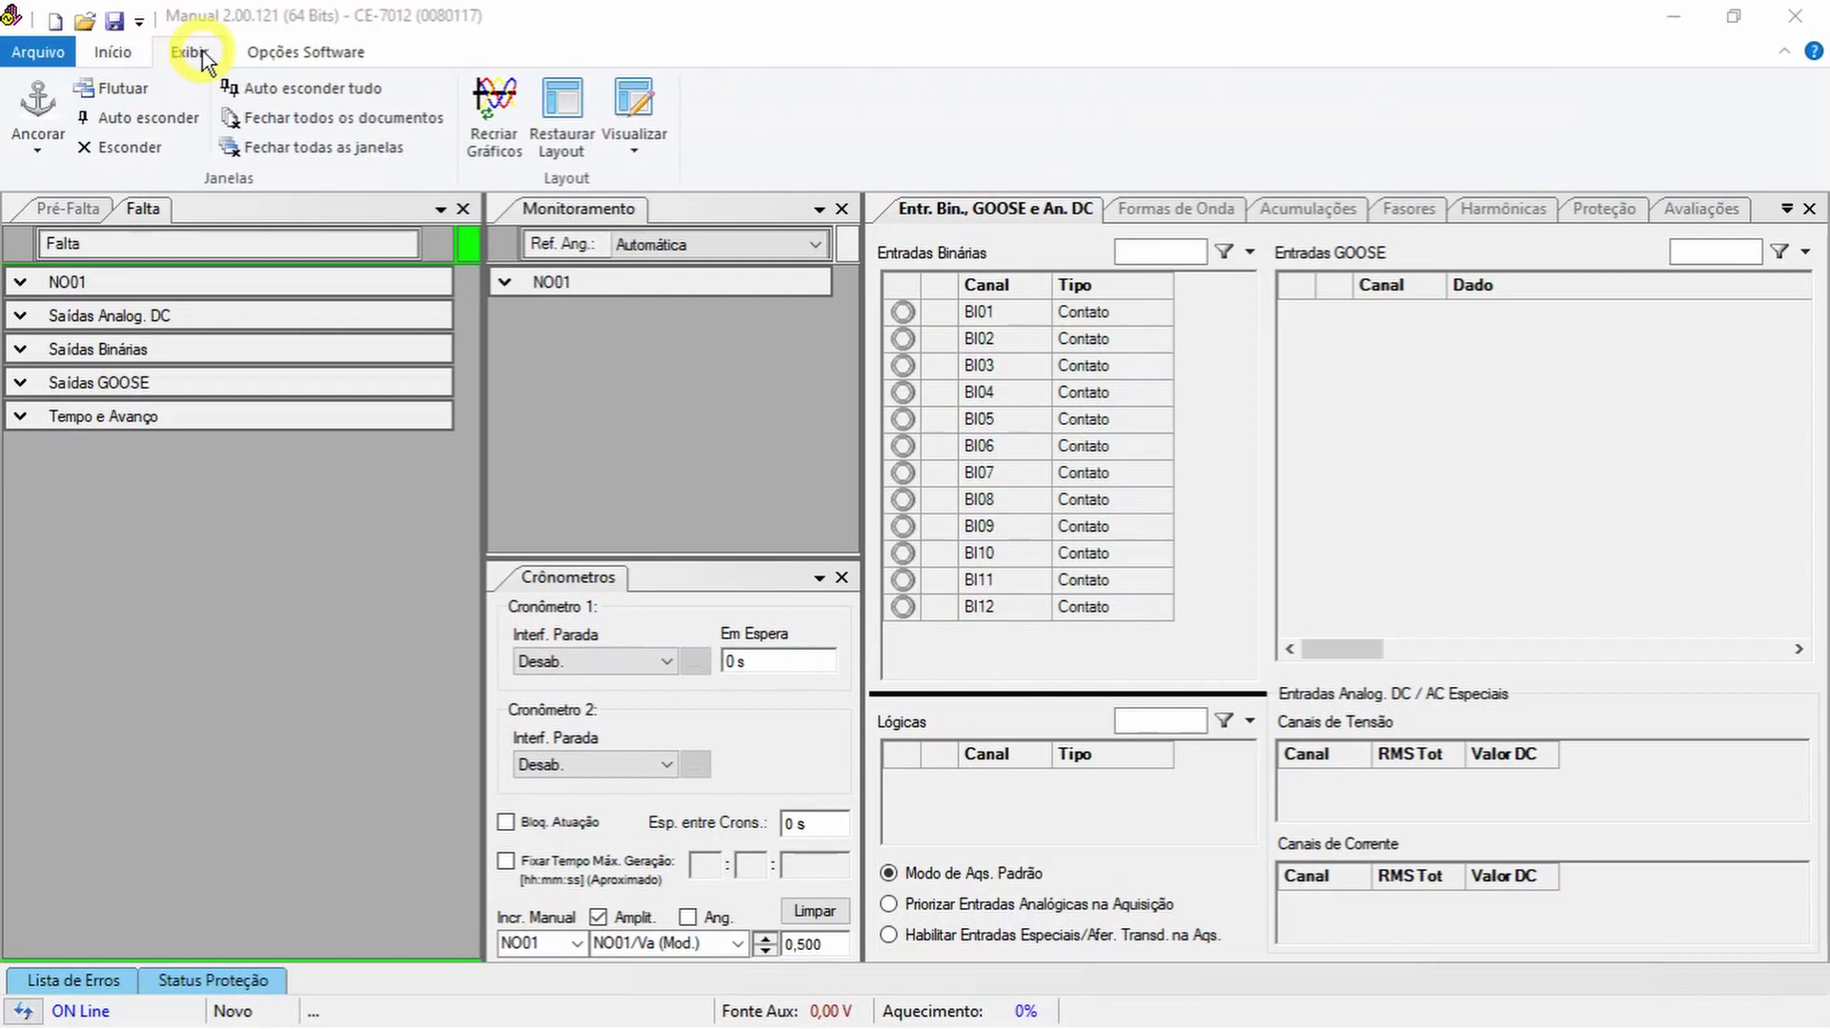
{"action": "left_click", "coordinate": [842, 208]}
{"action": "left_click", "coordinate": [842, 208]}
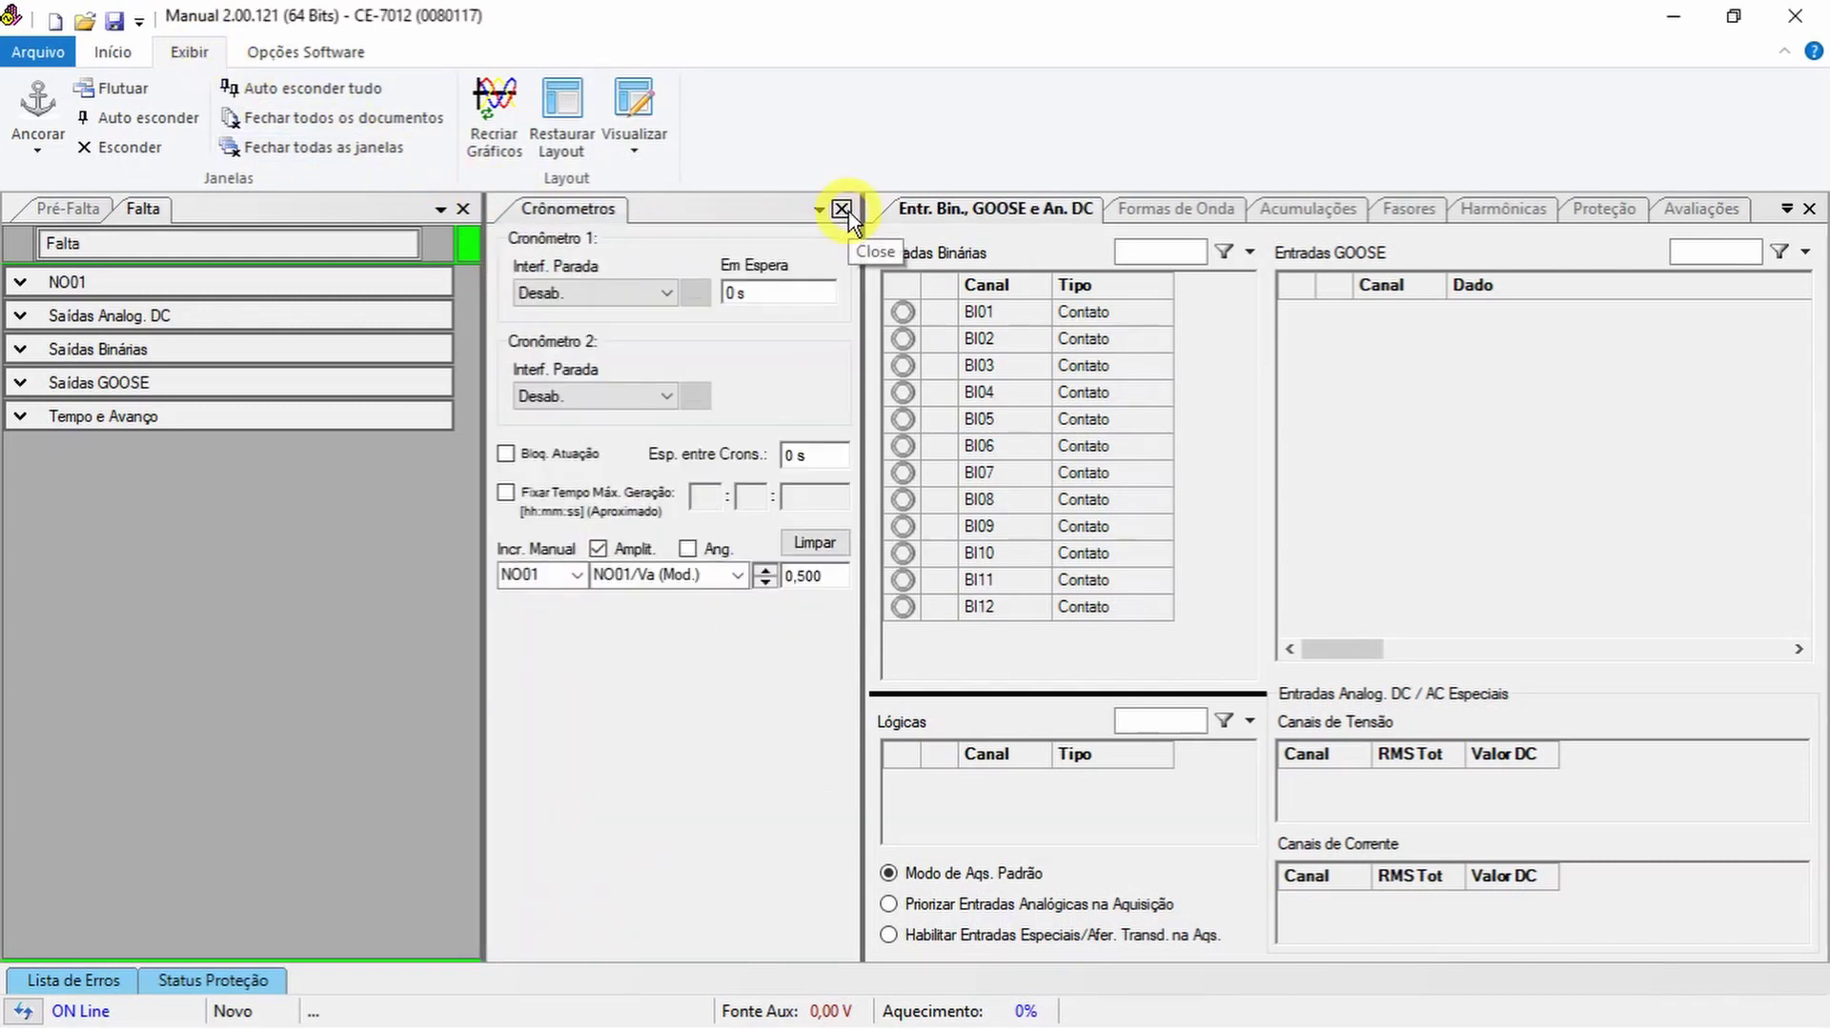
{"action": "left_click", "coordinate": [566, 124]}
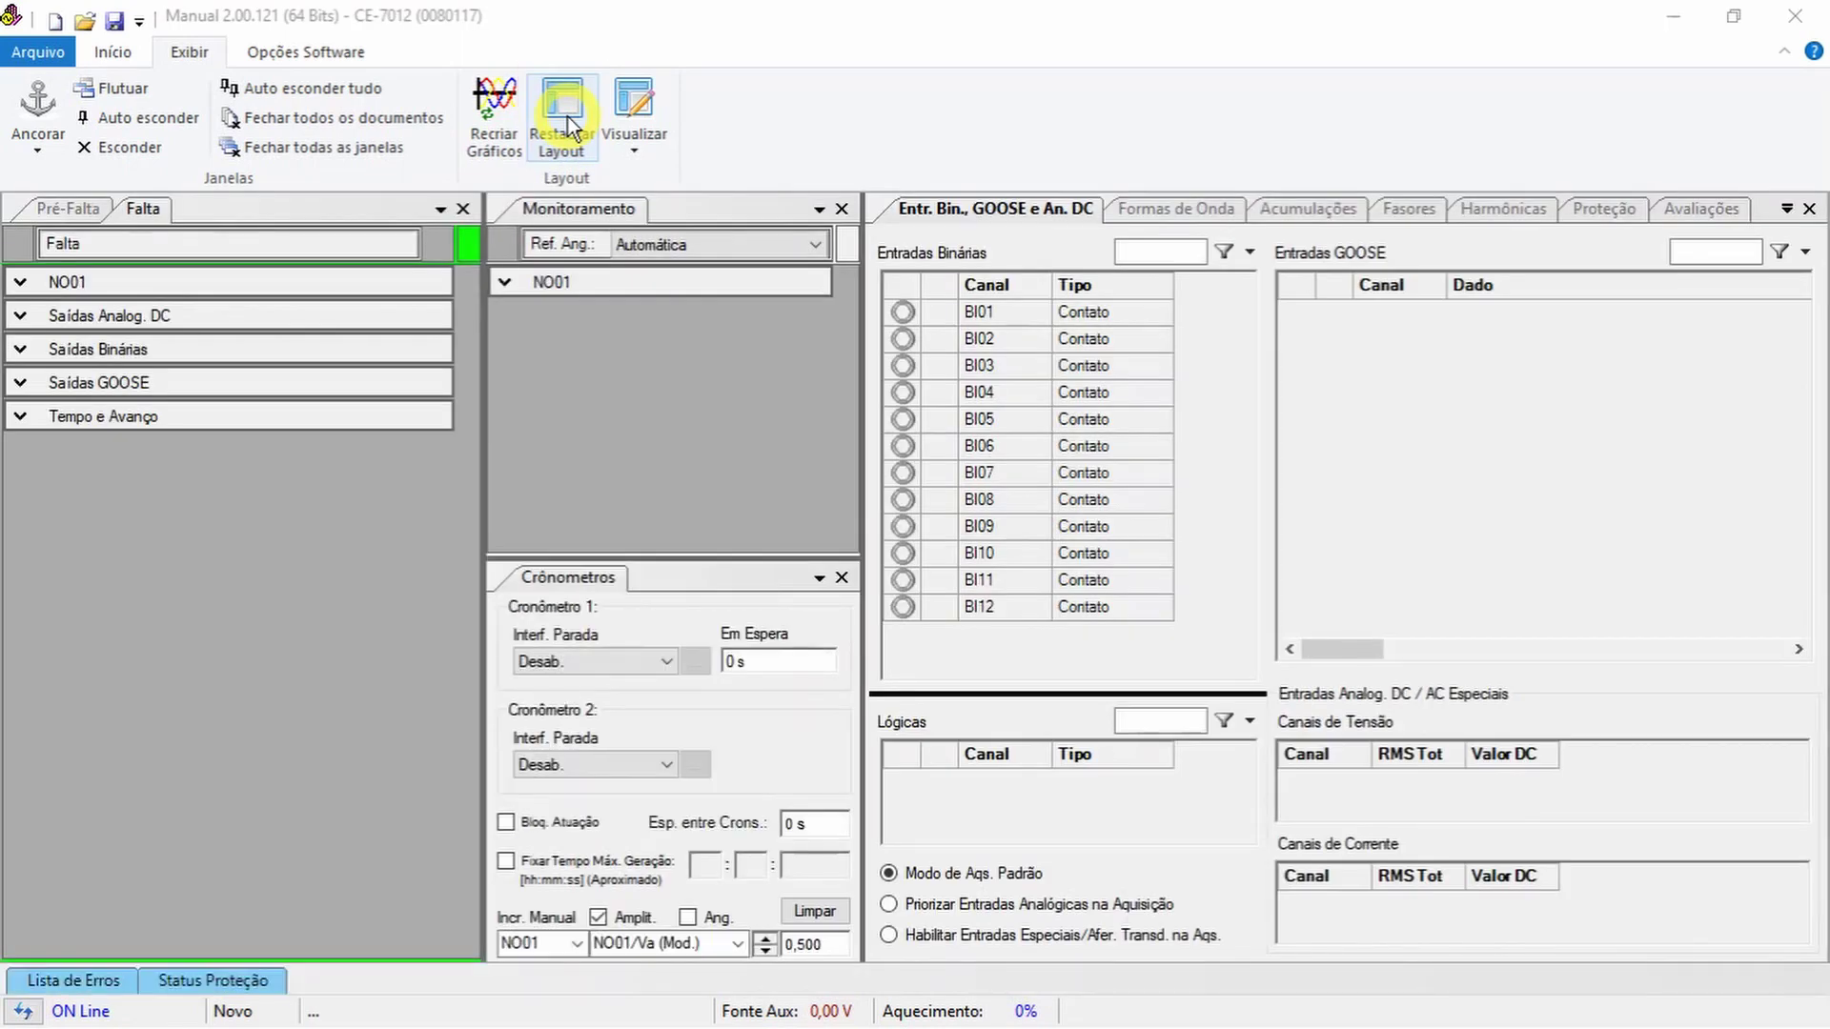
Review the general software options and recreate the graphs with Recriar Gráficos
{"action": "left_click", "coordinate": [354, 54]}
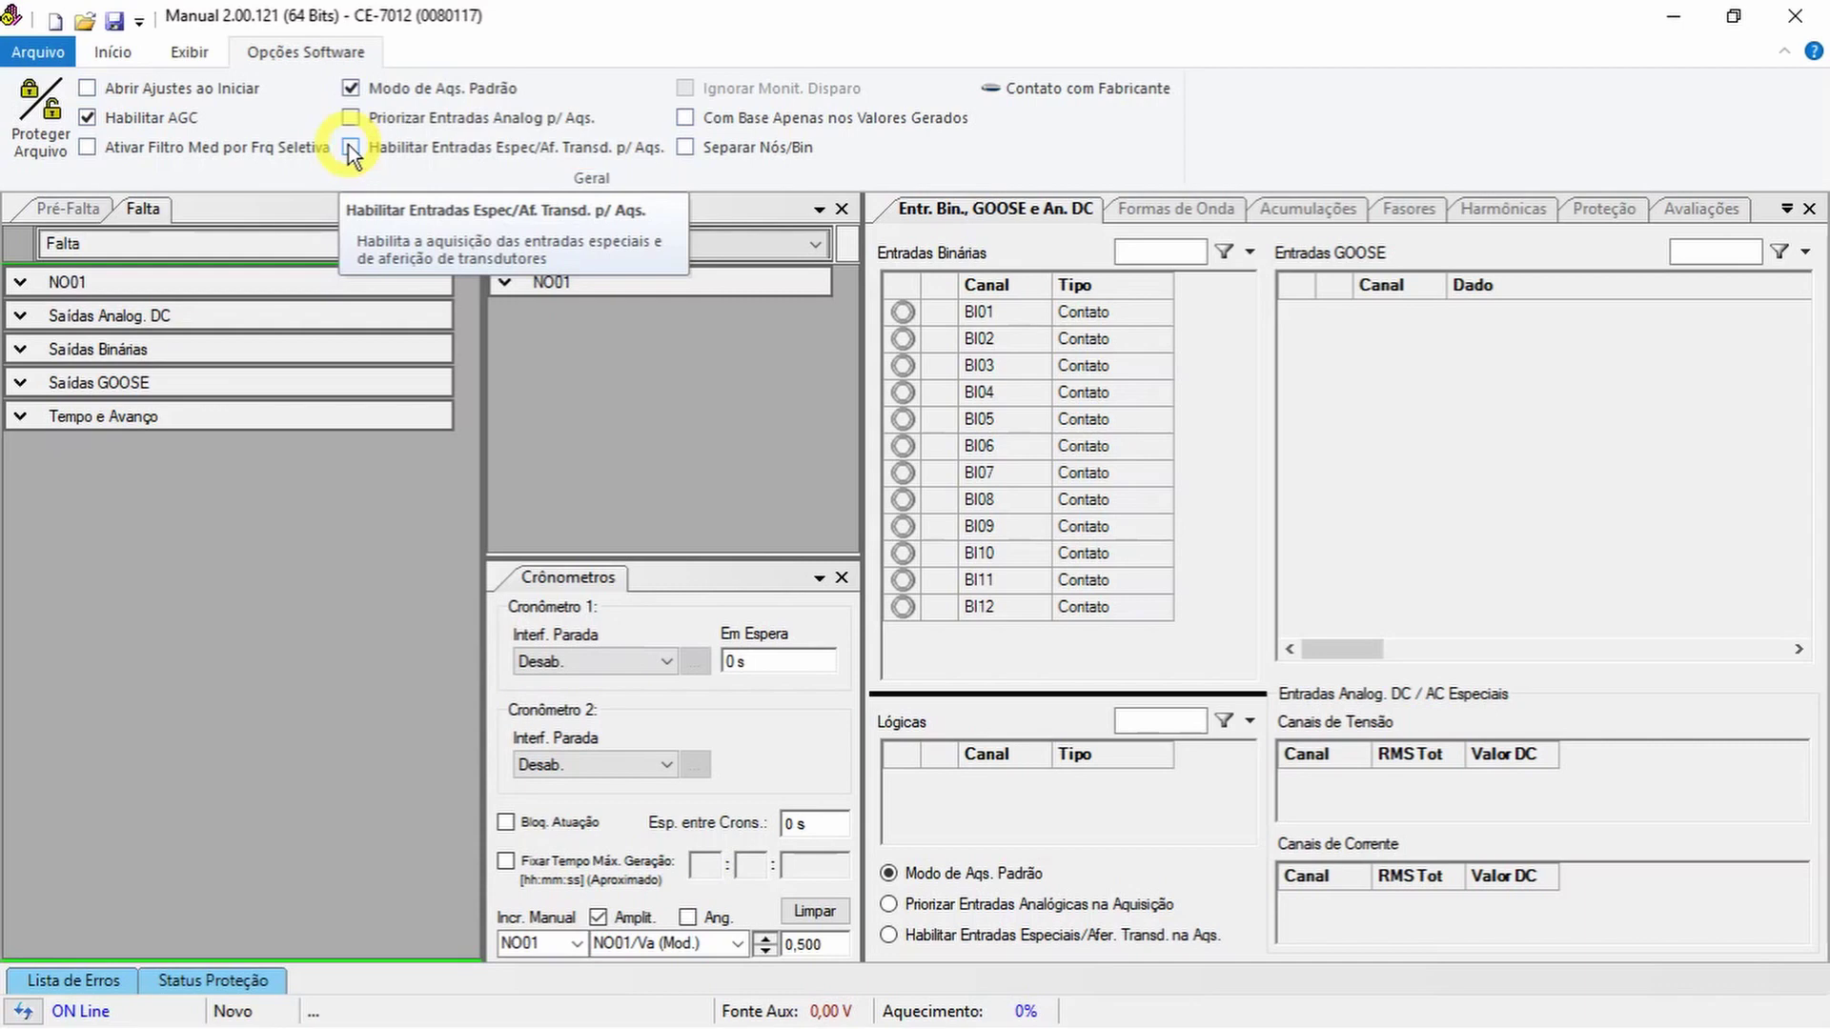
{"action": "left_click", "coordinate": [125, 55]}
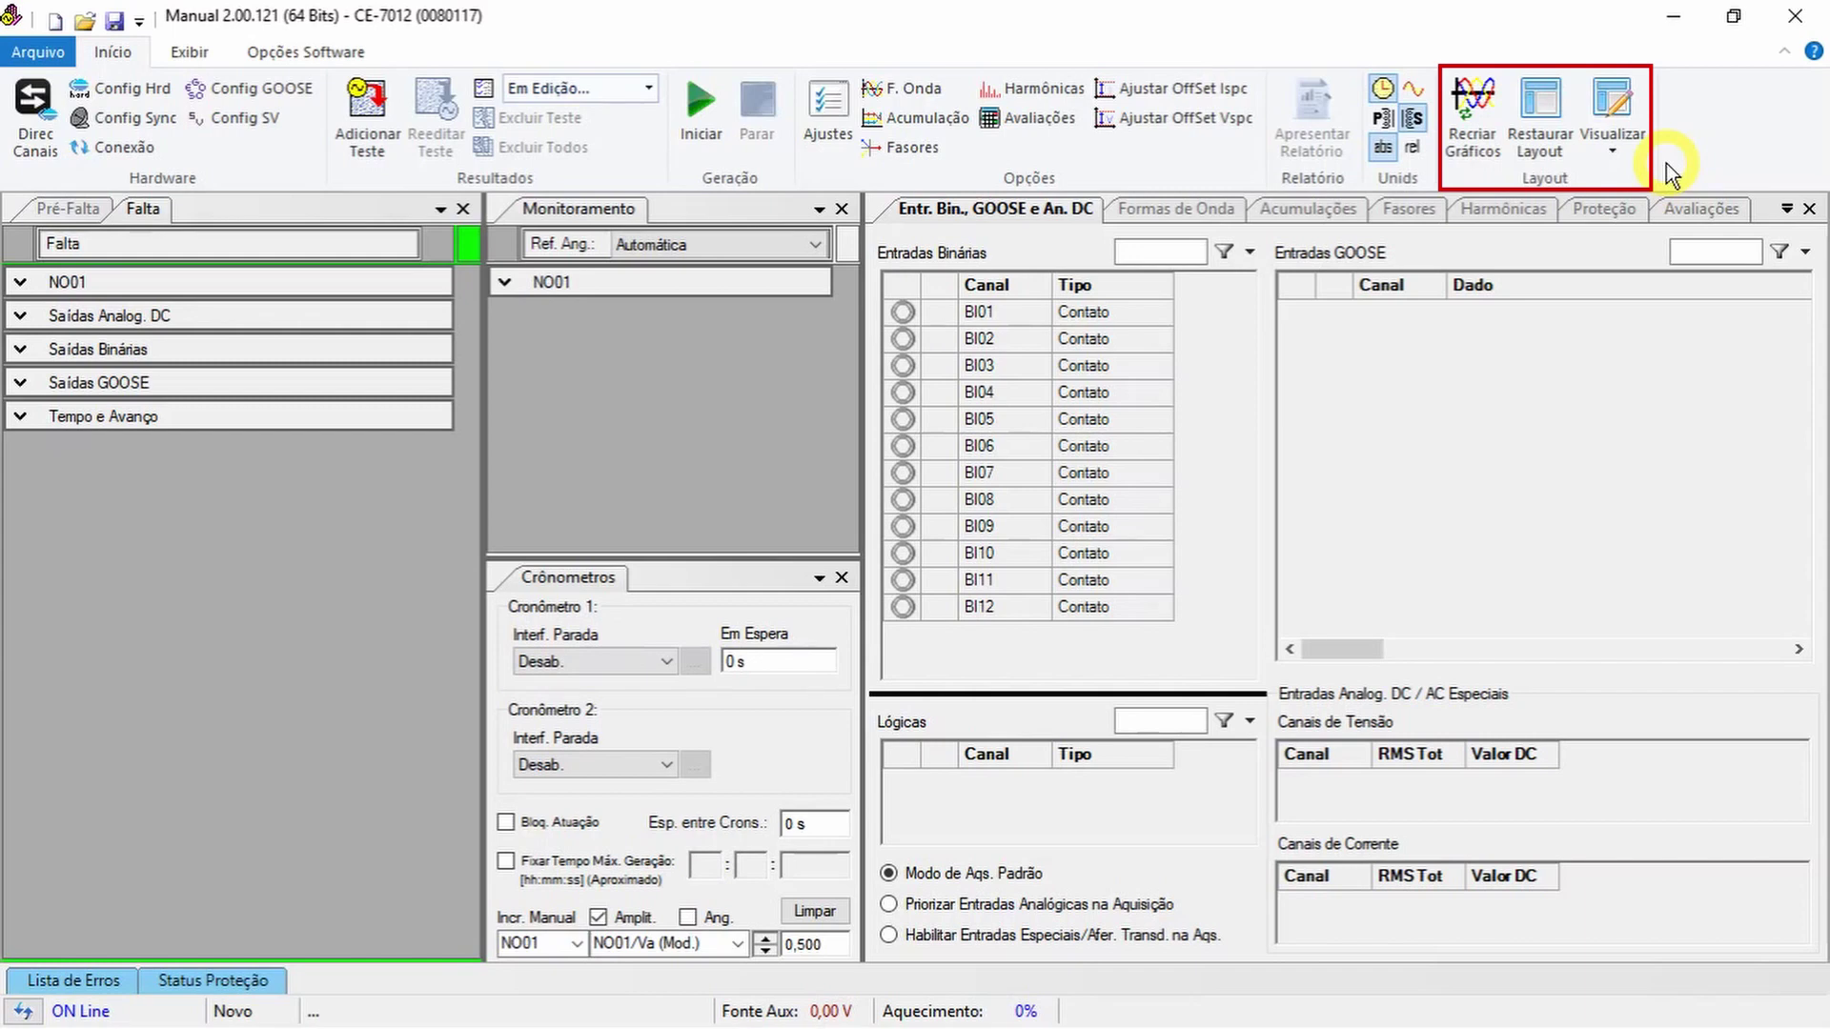
{"action": "left_click", "coordinate": [1475, 115]}
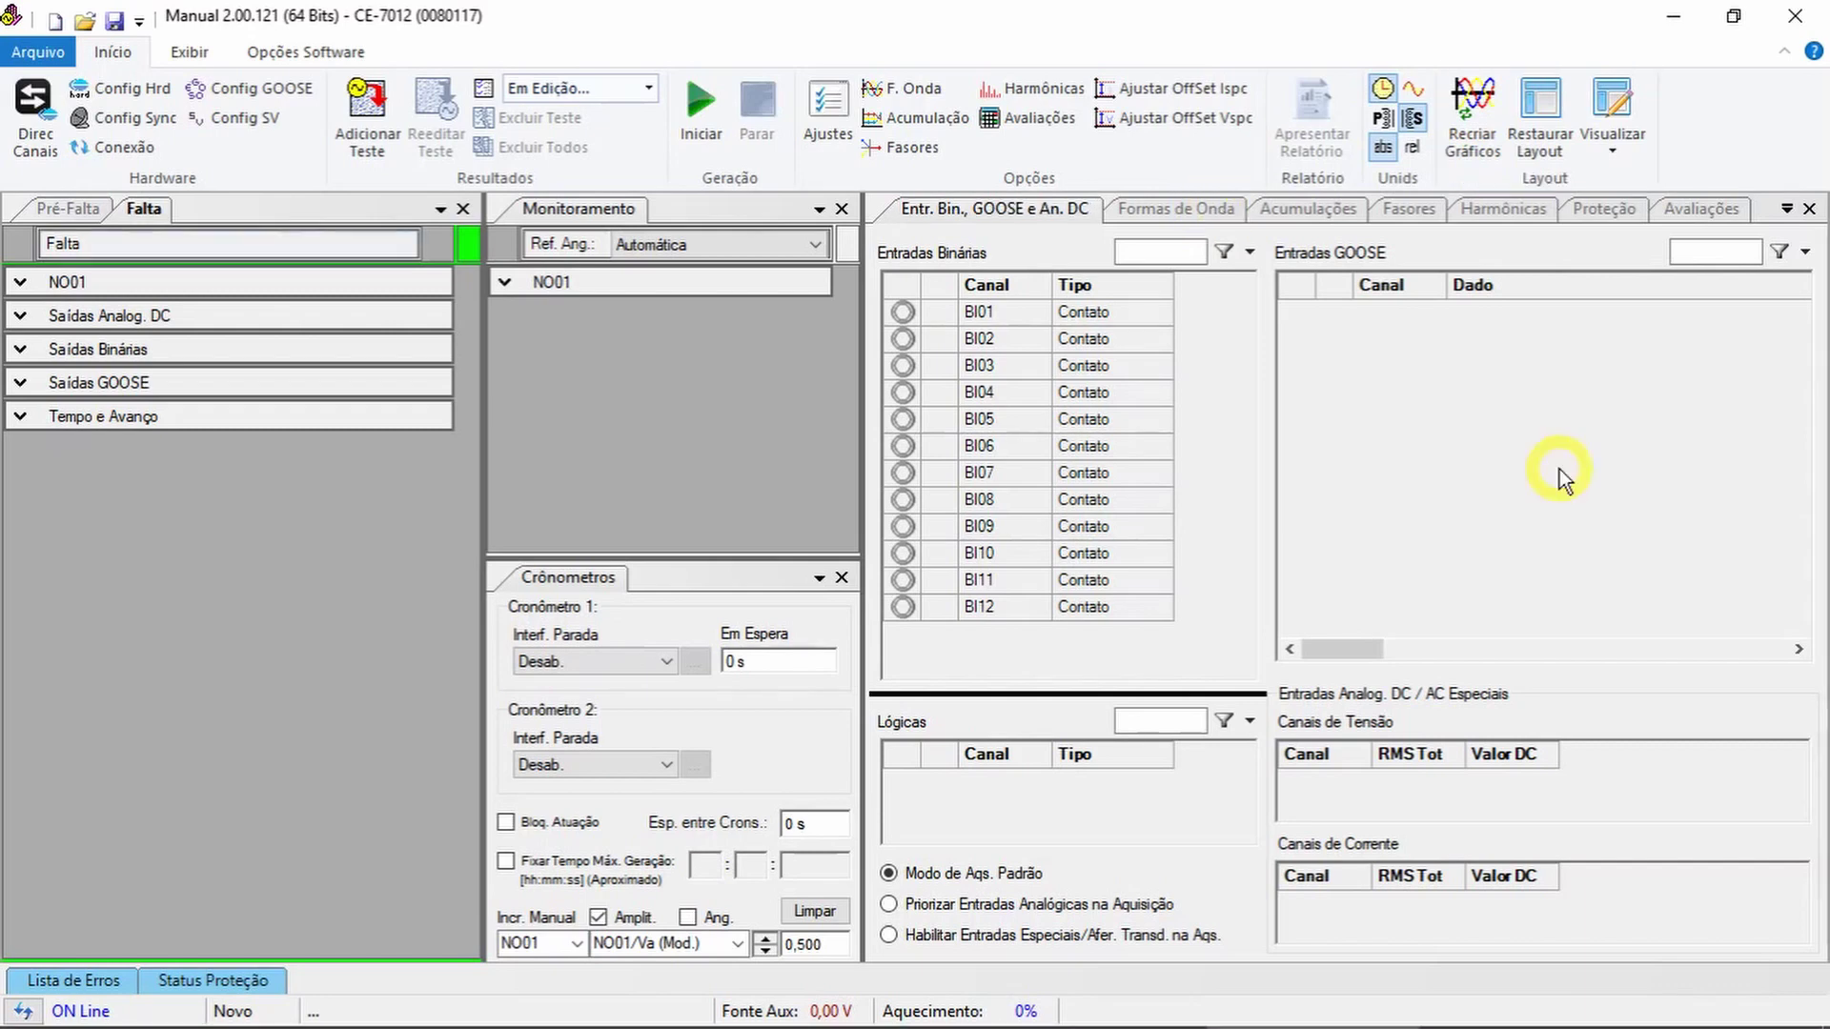
Enable the Pré-Falta stage and open its duration for editing
{"action": "left_click", "coordinate": [69, 207]}
{"action": "left_click", "coordinate": [162, 211]}
{"action": "left_click", "coordinate": [89, 212]}
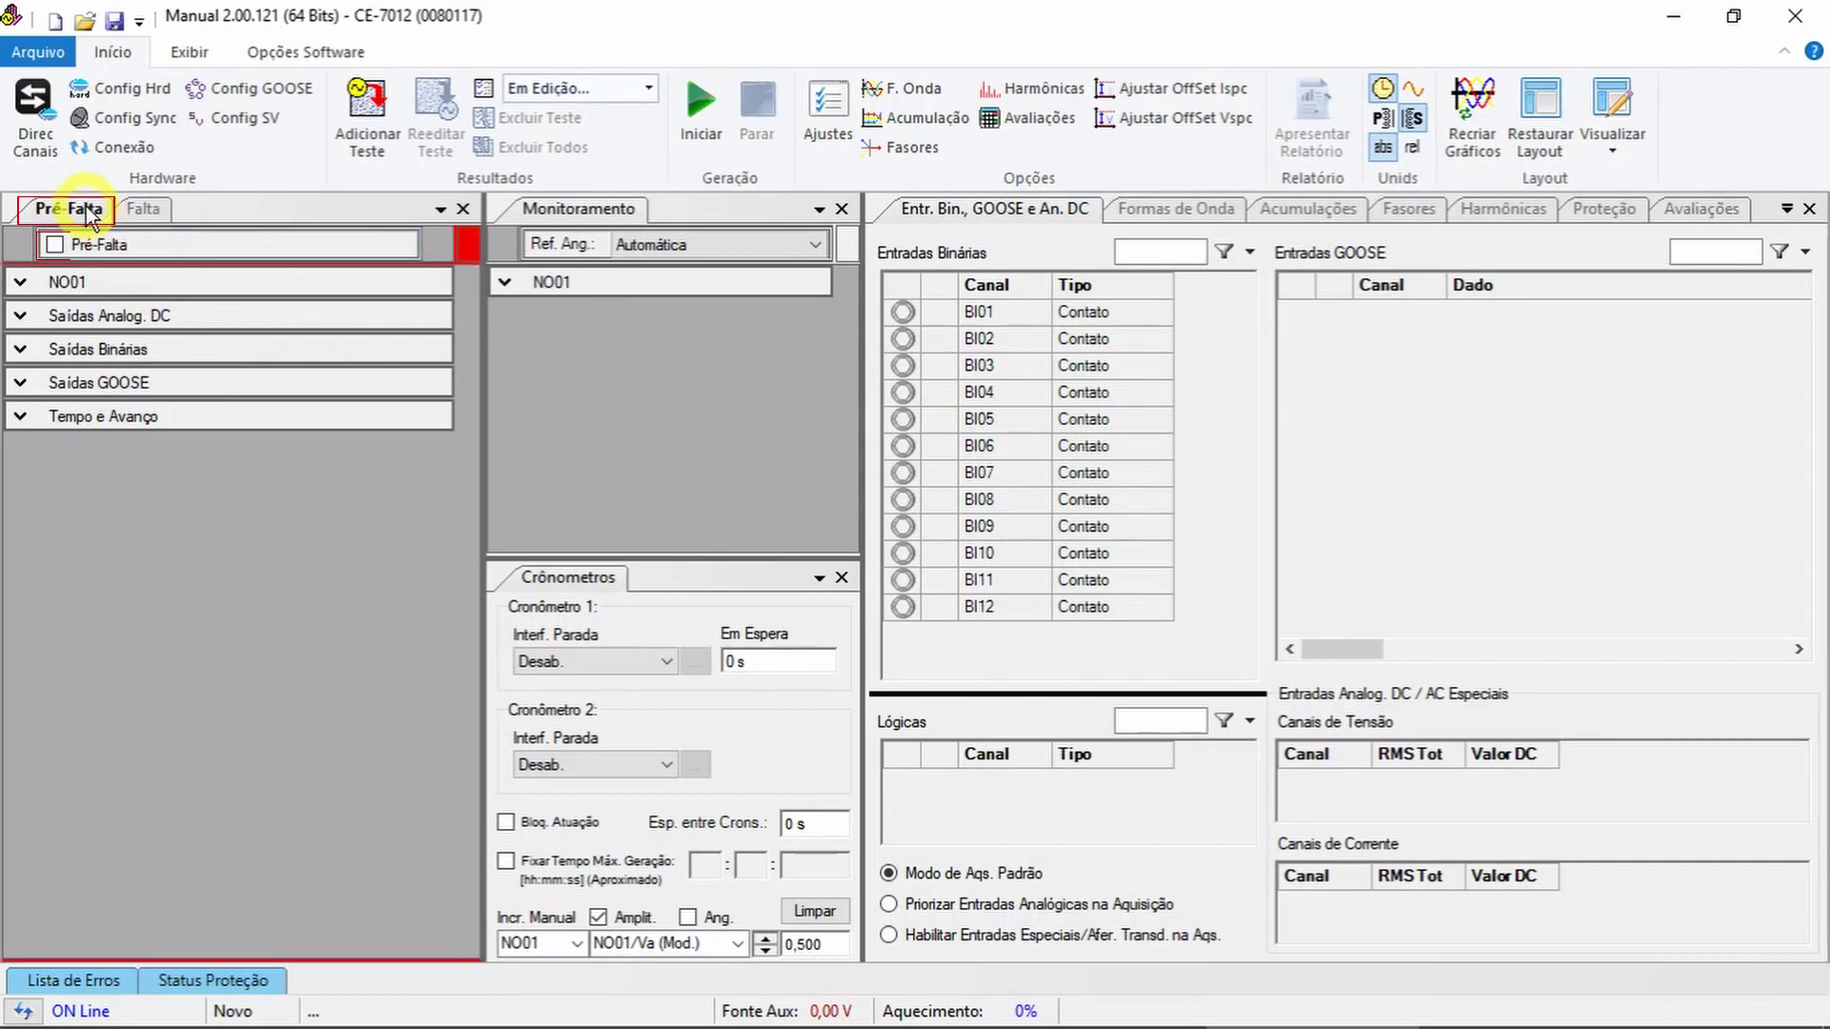
{"action": "left_click", "coordinate": [63, 247]}
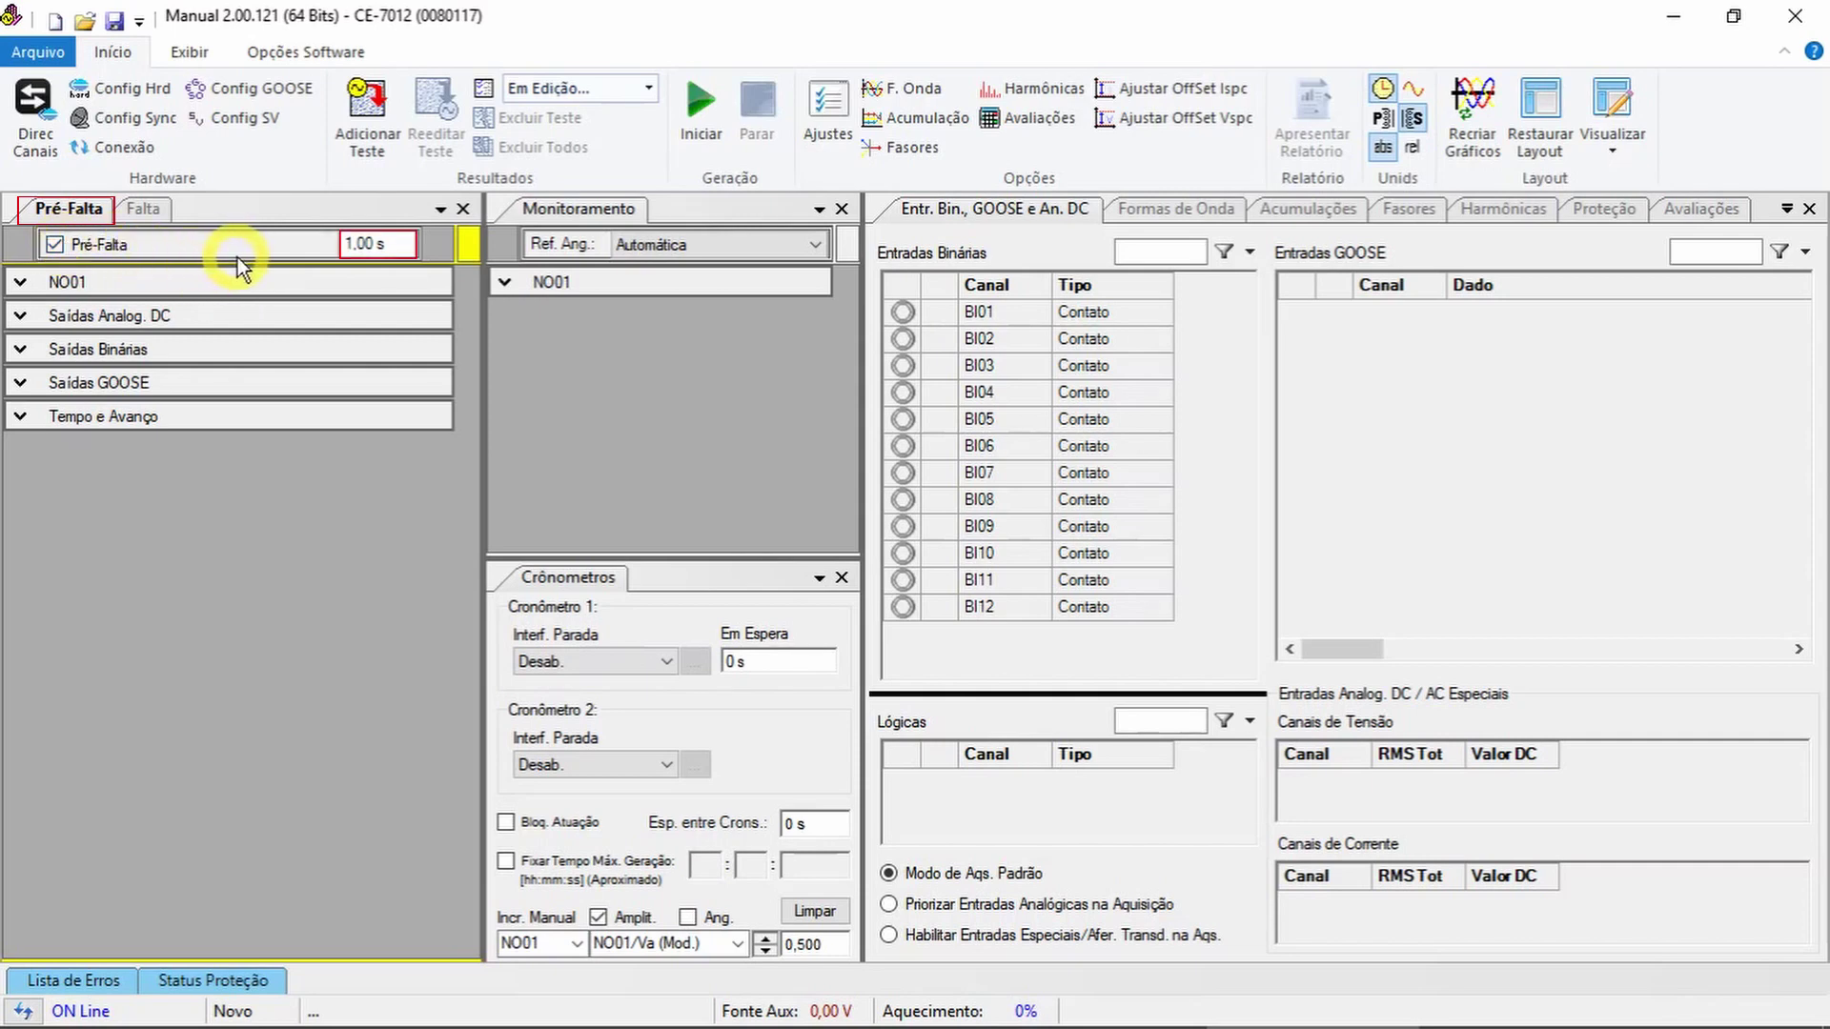
{"action": "double_click", "coordinate": [370, 247]}
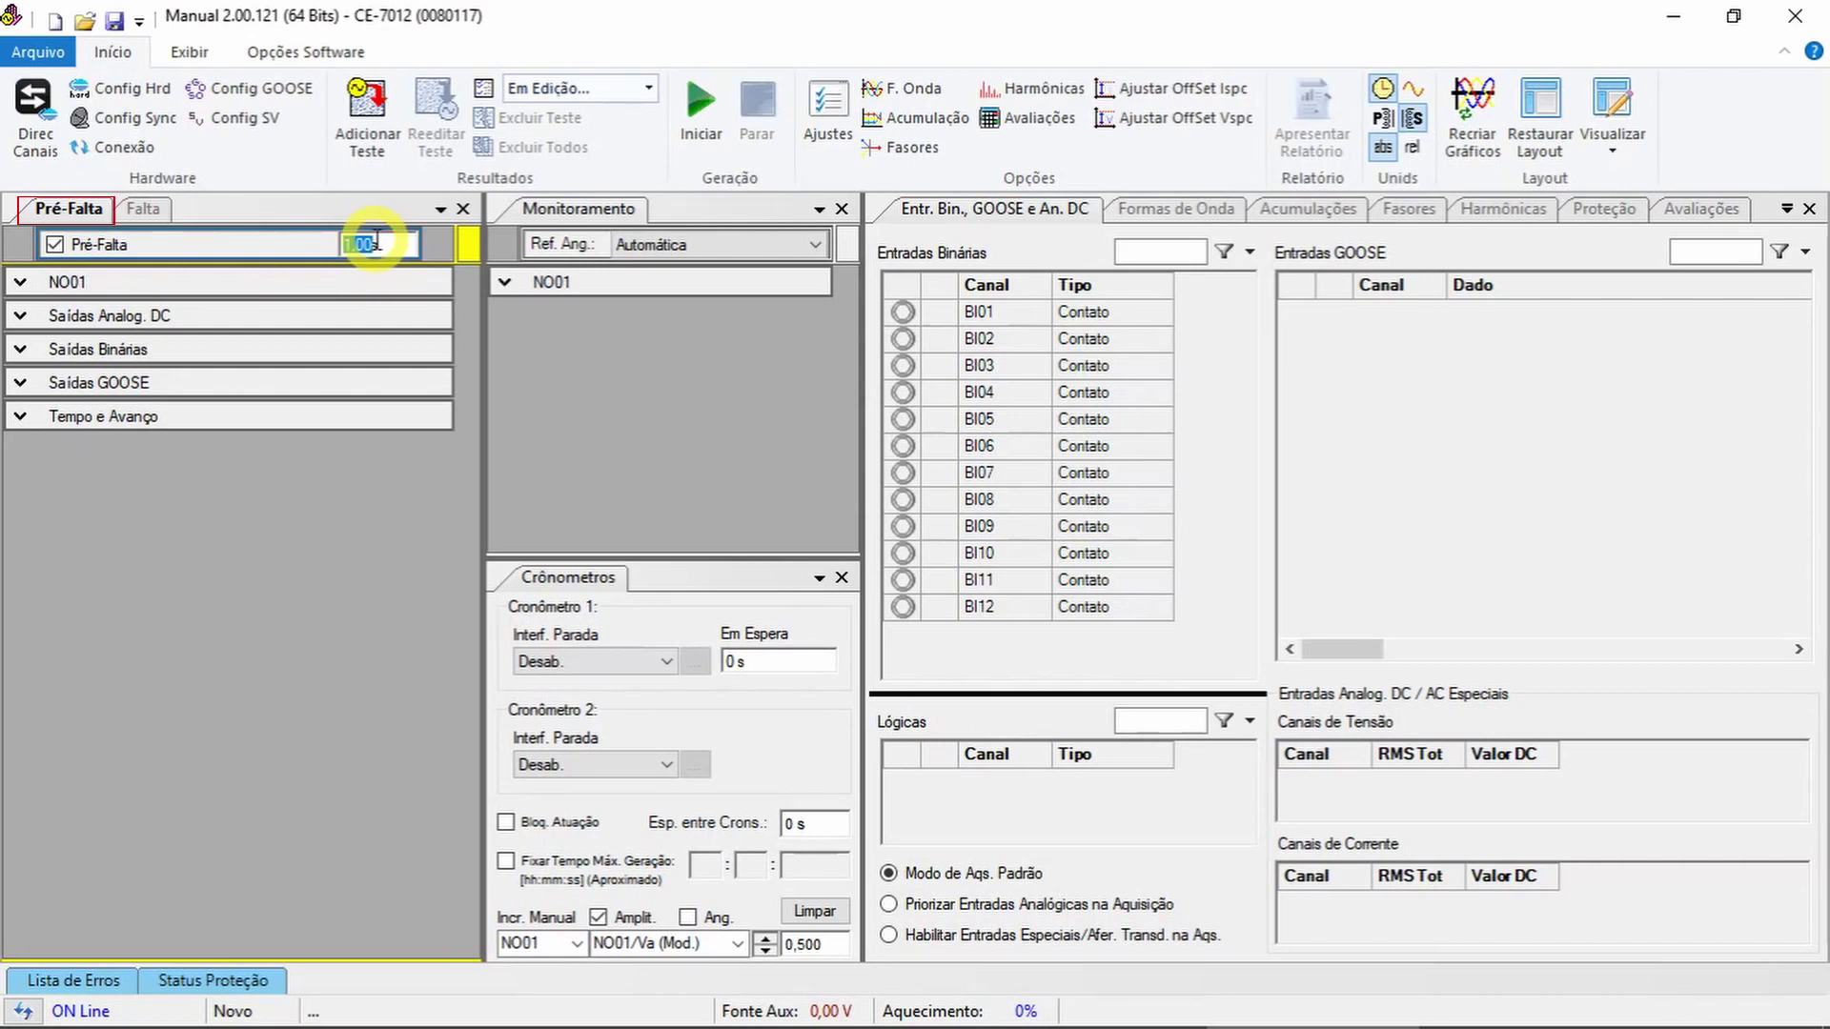
Set the NO01 pre-fault voltages to balanced three-phase with nominal rotation (Trif. Eq. - Rot. Nominal) and a magnitude of 100 V
{"action": "left_click", "coordinate": [292, 282]}
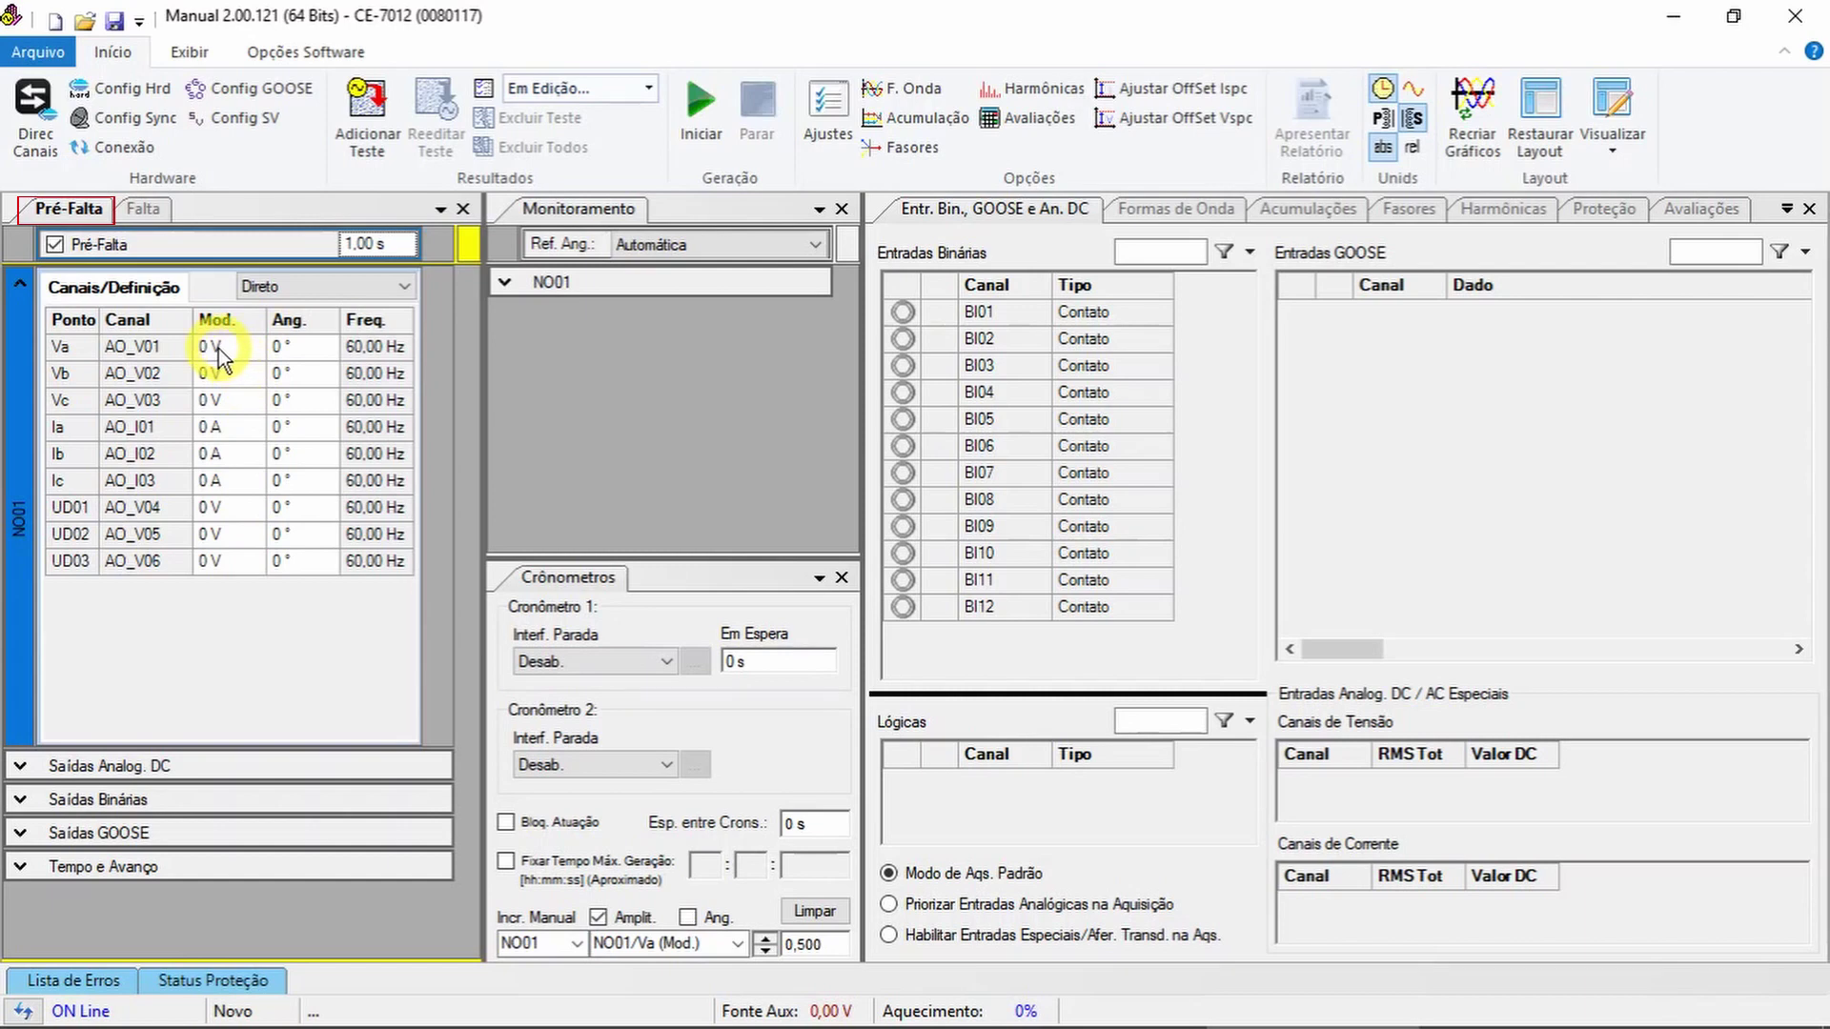
{"action": "right_click", "coordinate": [65, 352]}
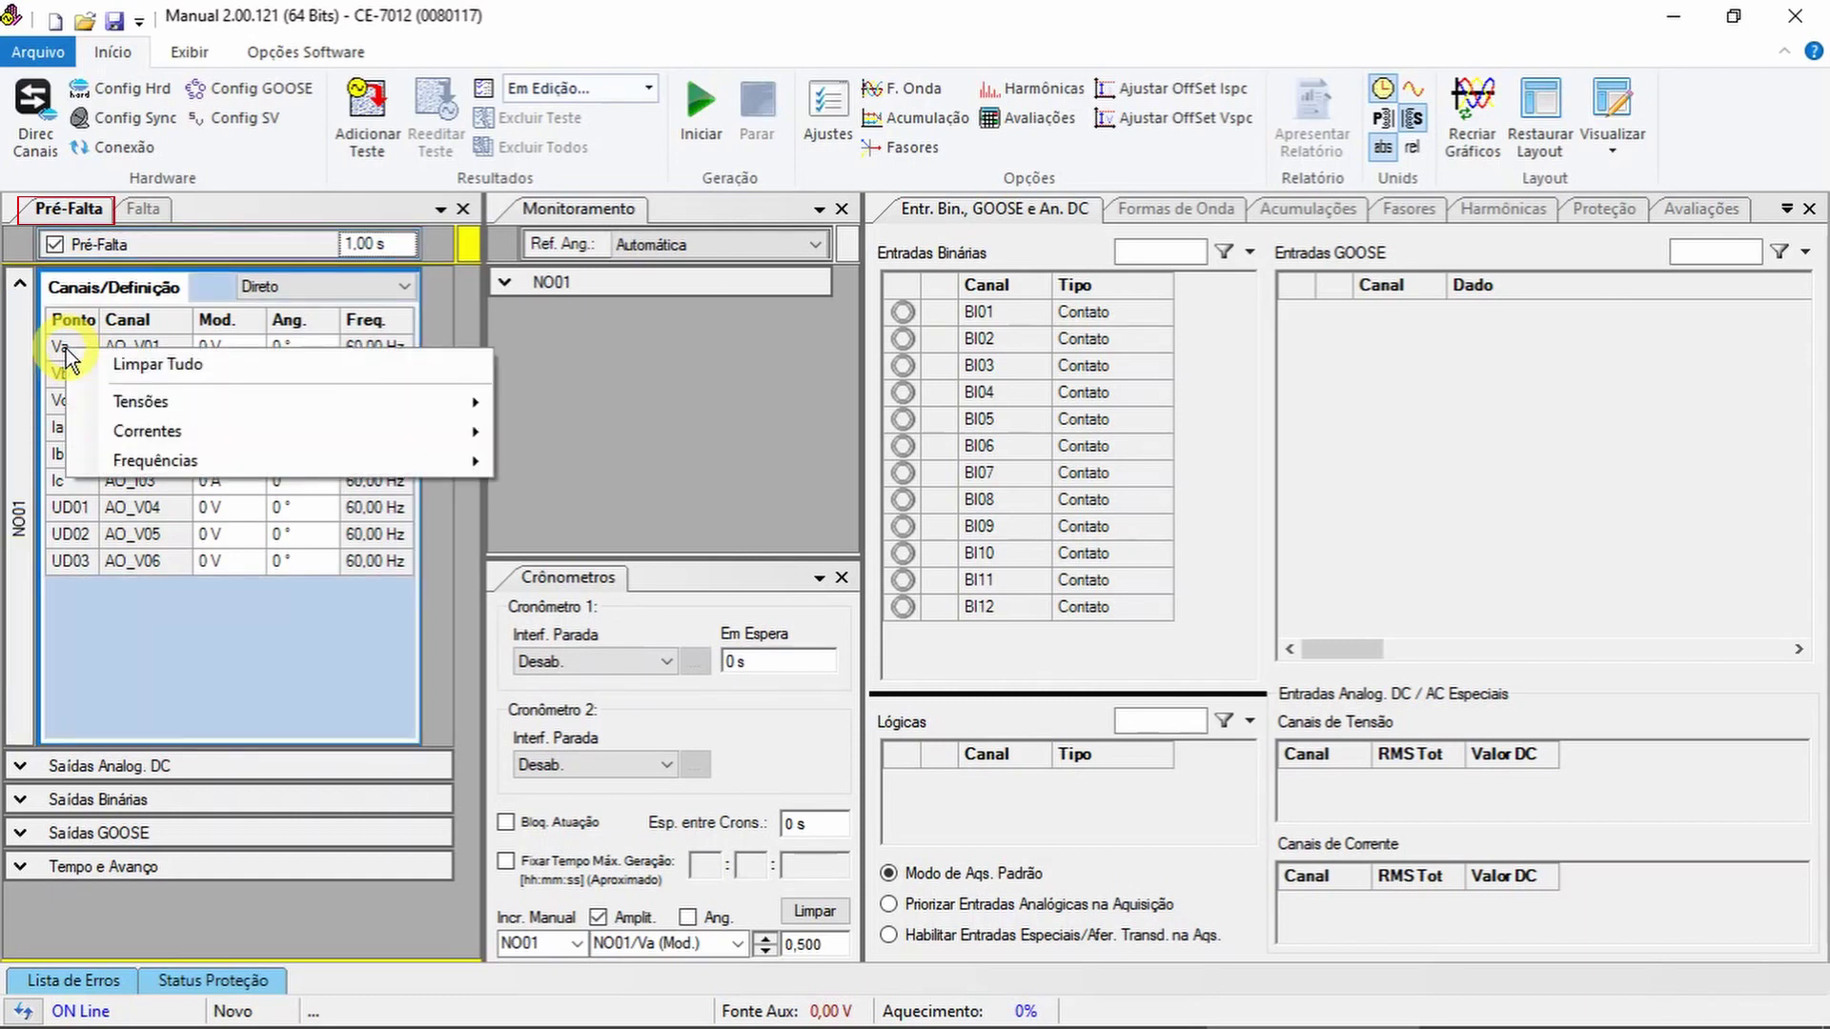
{"action": "mouse_move", "coordinate": [148, 405]}
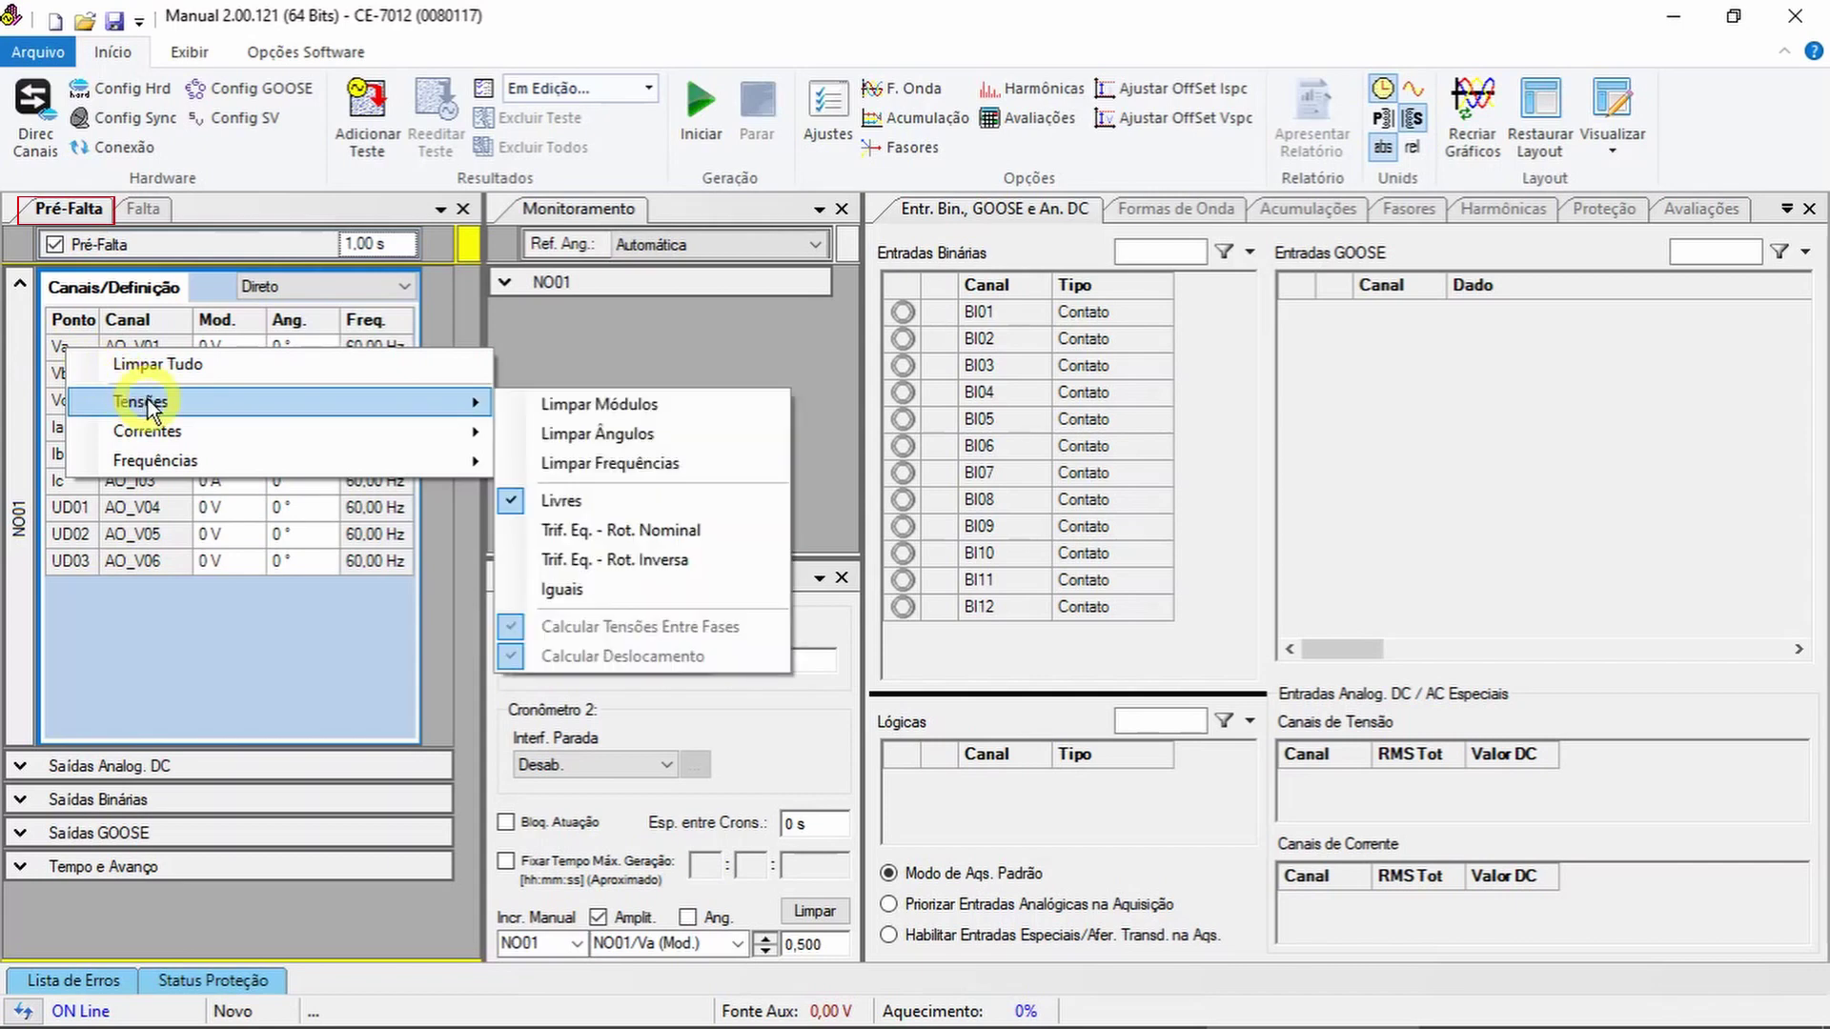
{"action": "left_click", "coordinate": [637, 531]}
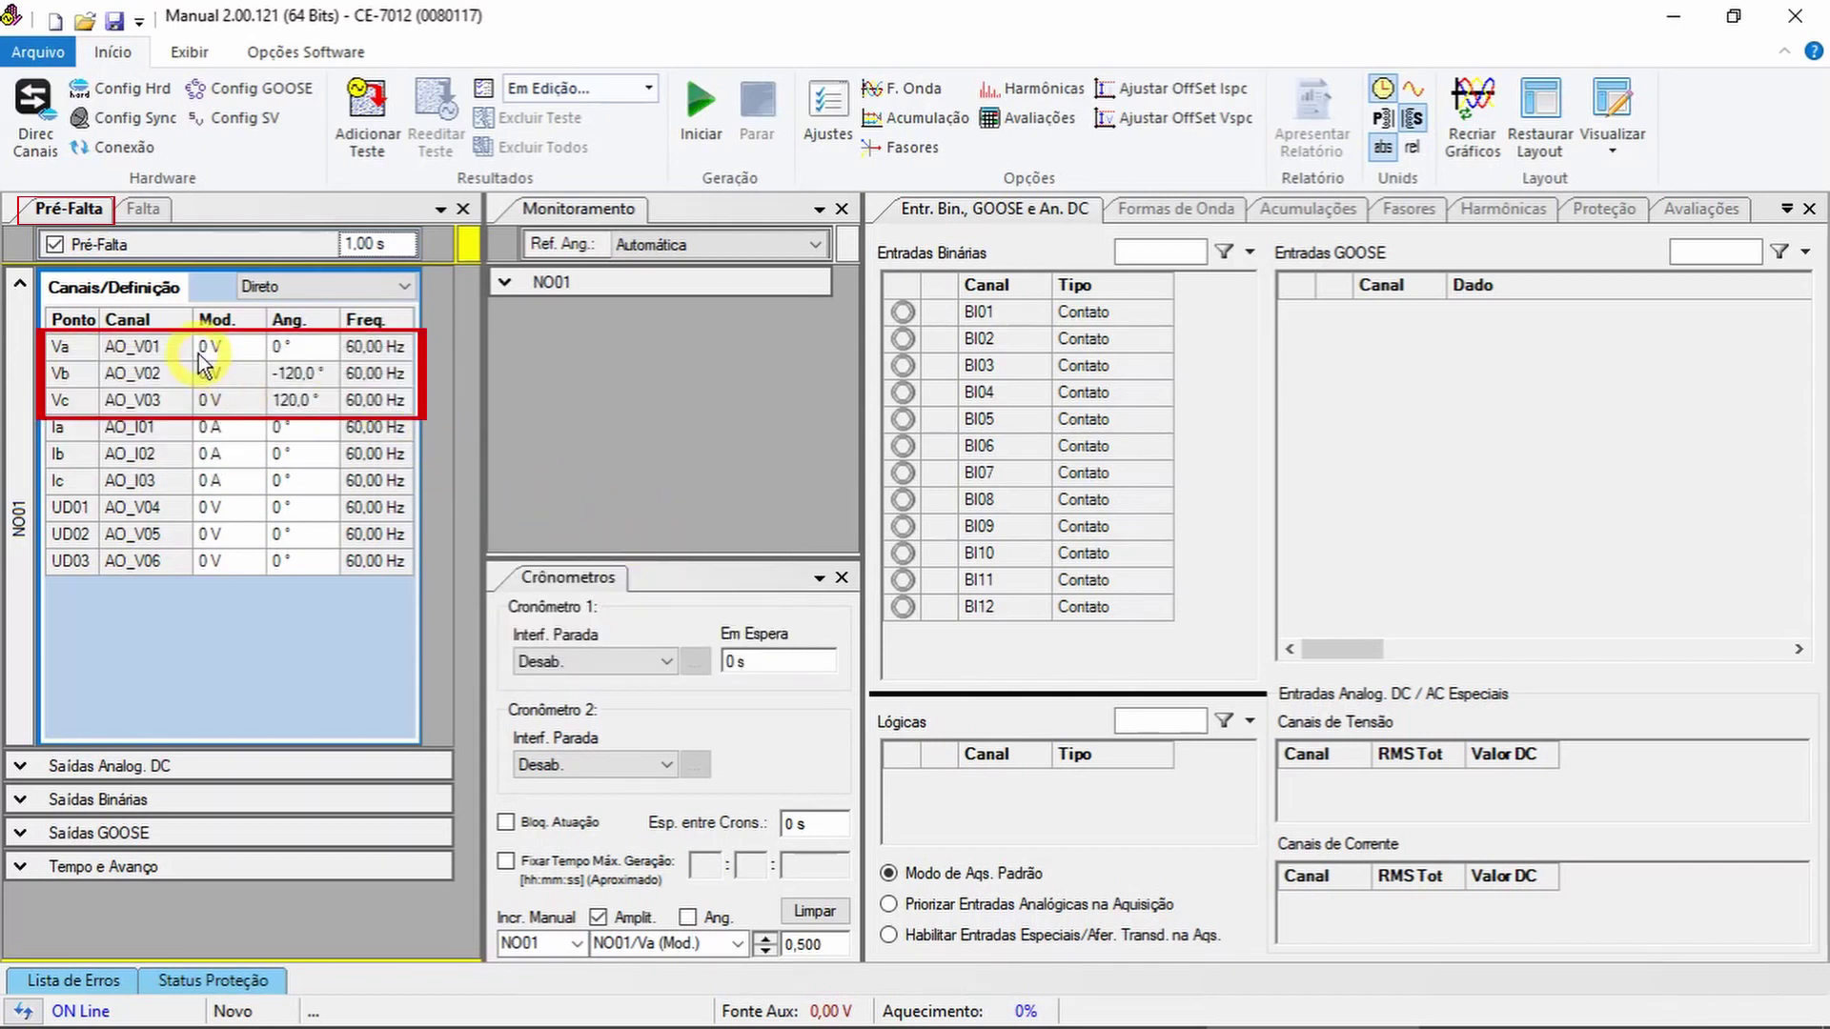
{"action": "double_click", "coordinate": [225, 347]}
{"action": "type", "text": "100"}
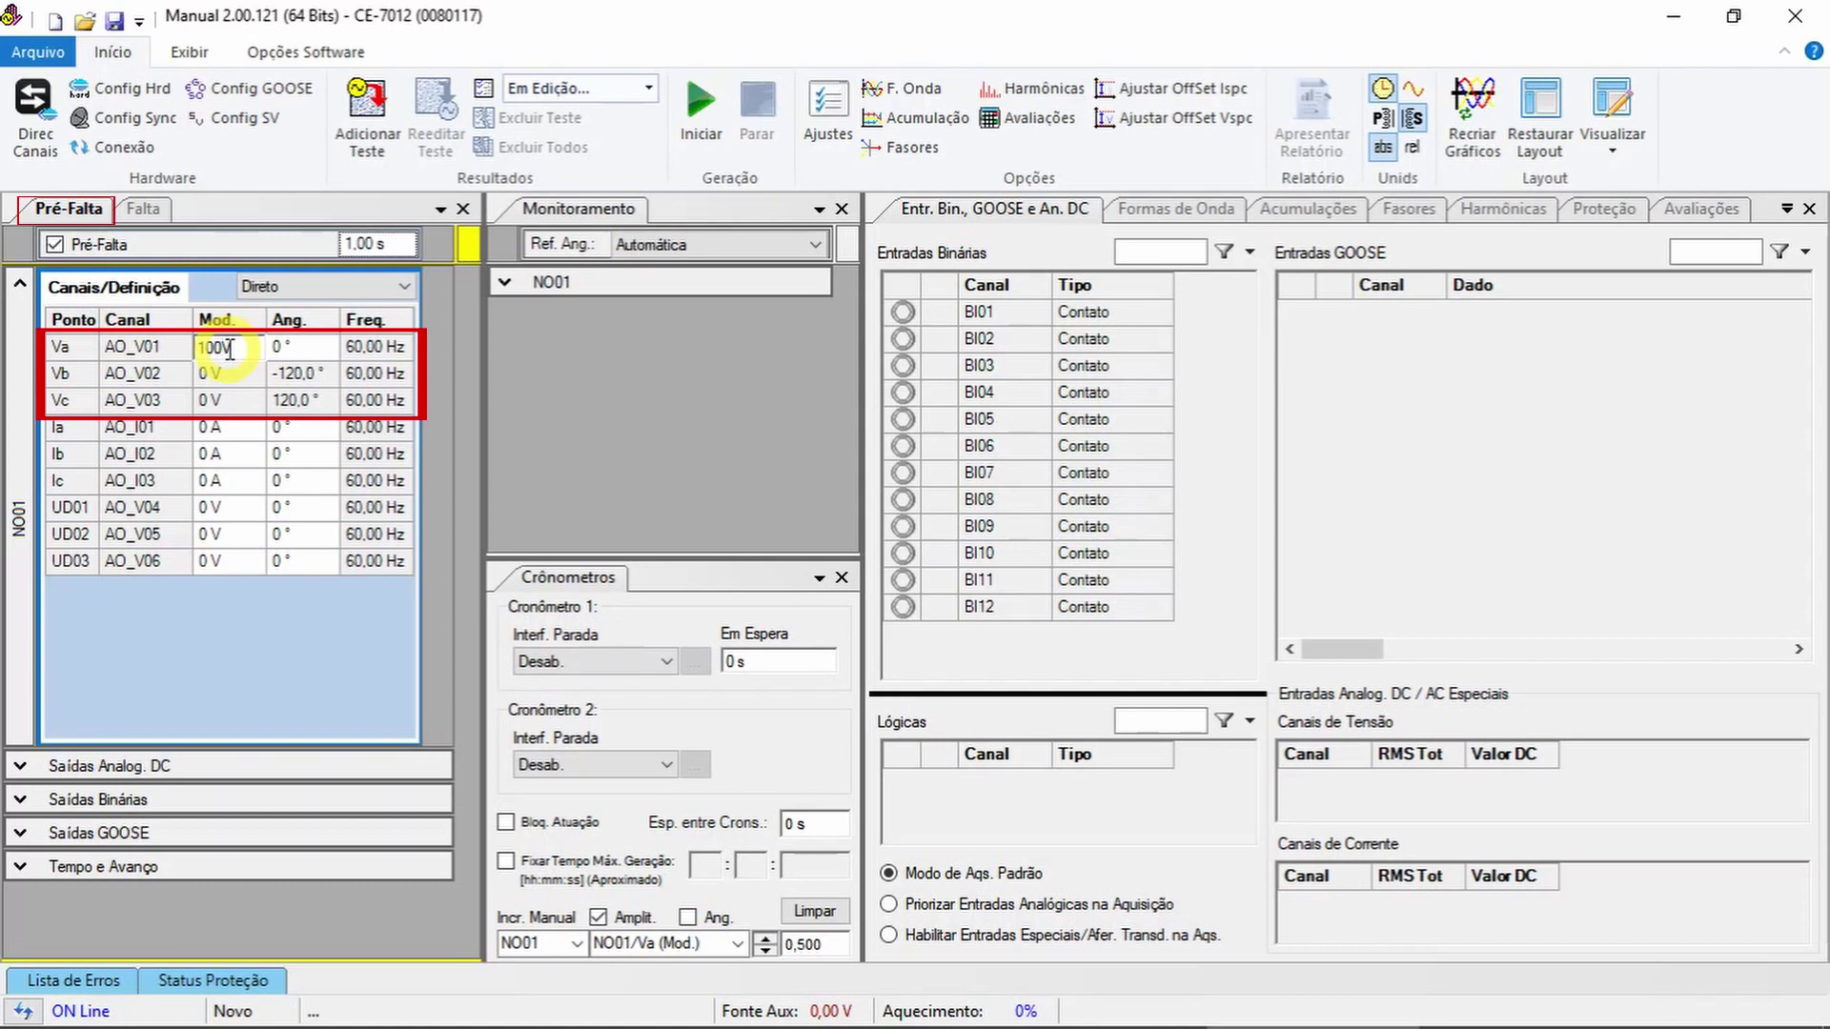
{"action": "key", "text": "Tab"}
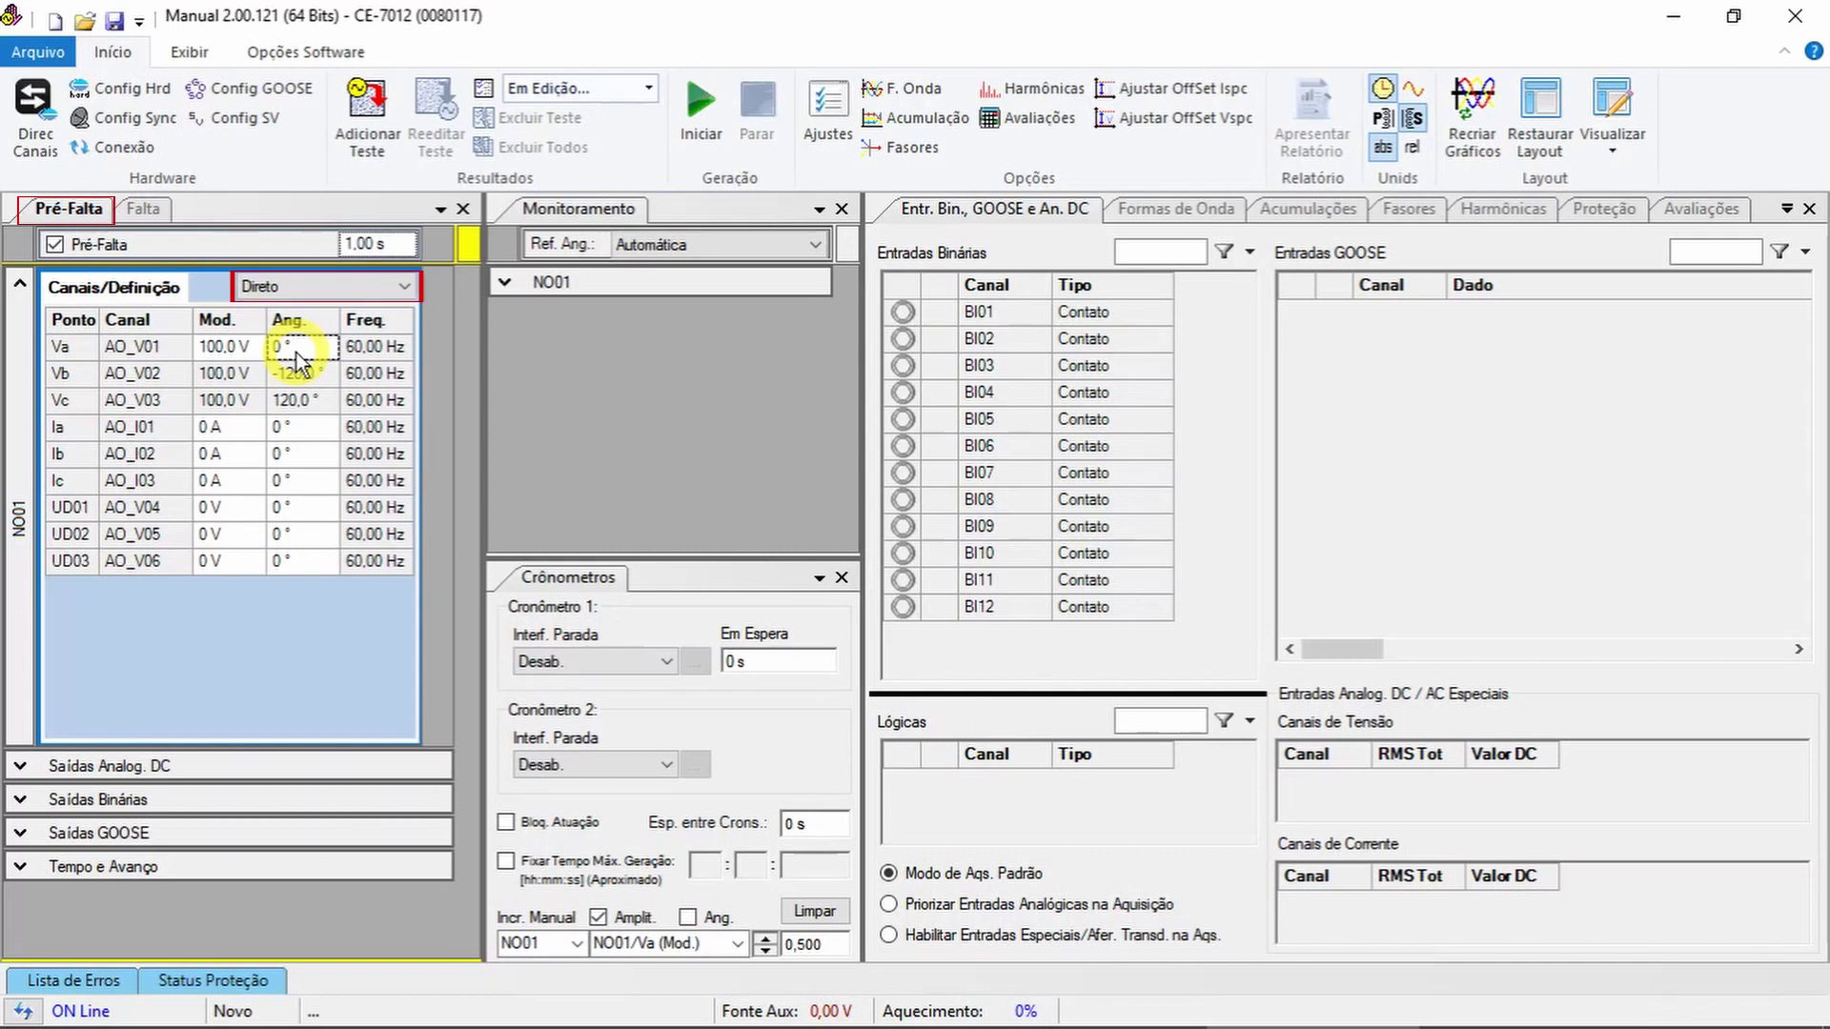
Examine the available channel definition modes and the Disparo p/ trigger choices under Tempo e Avanço for the pre-fault
{"action": "left_click", "coordinate": [406, 289]}
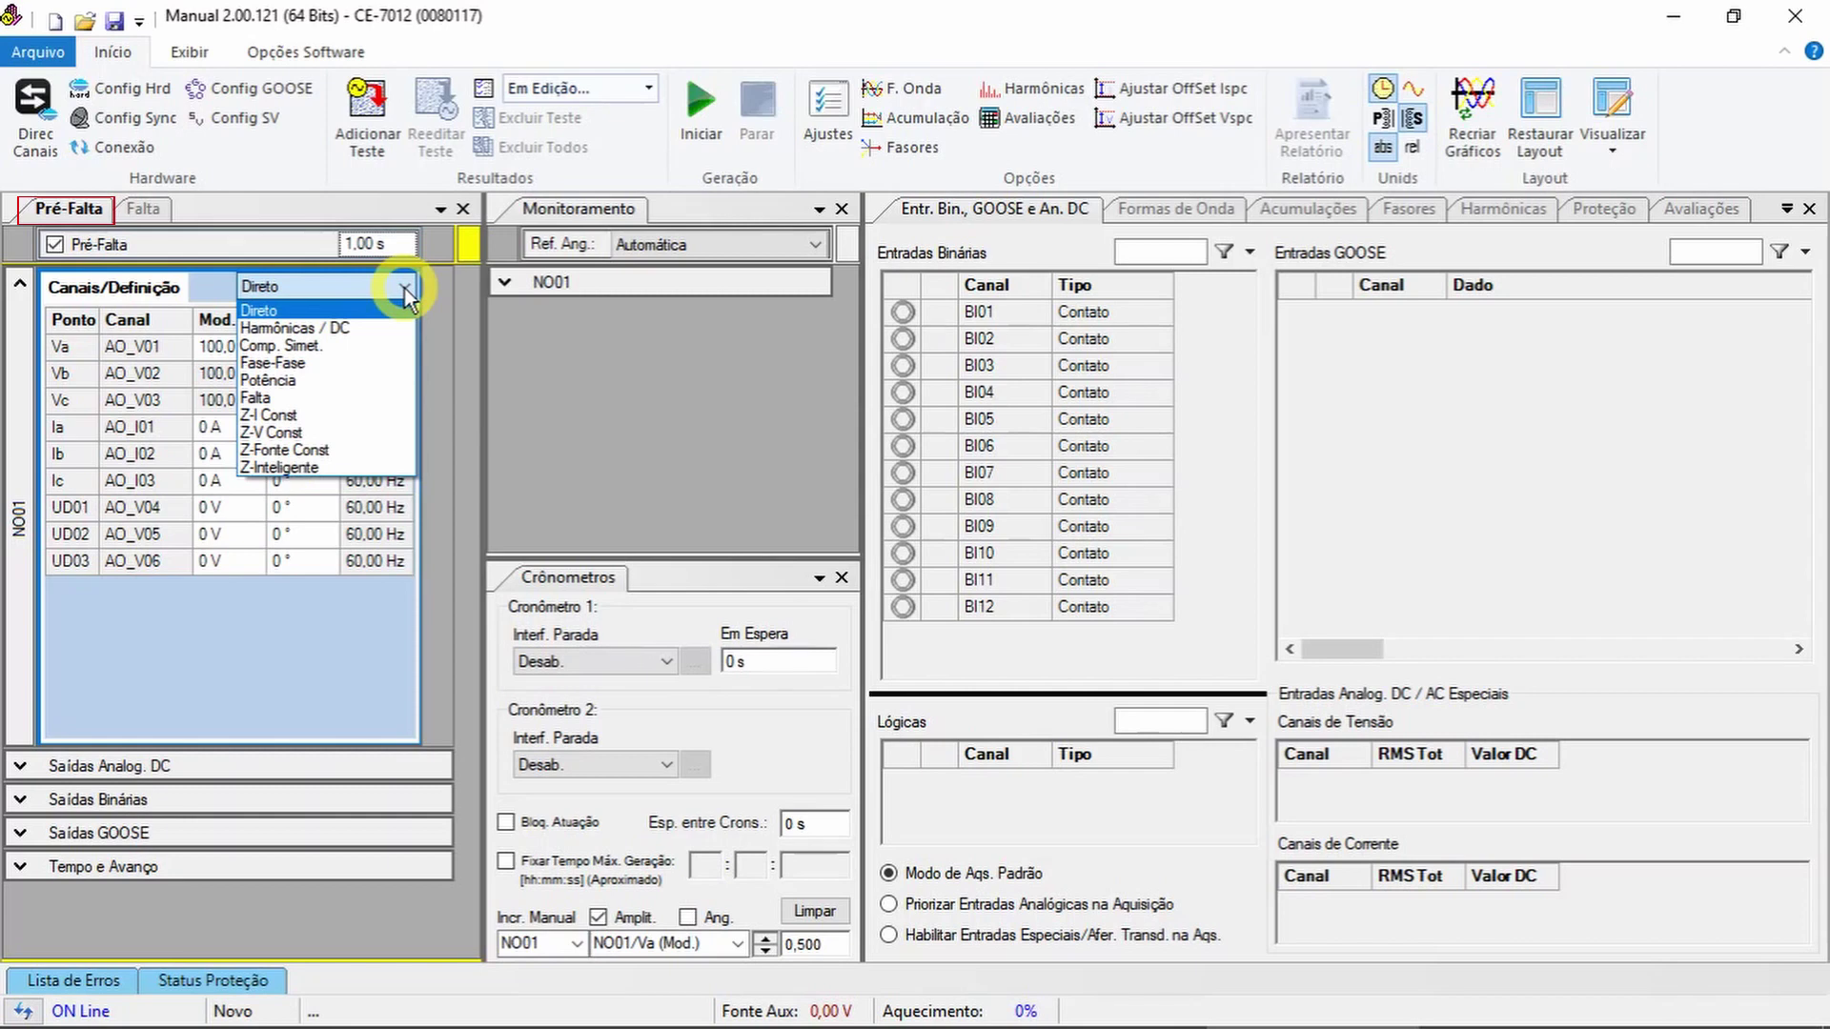
{"action": "left_click", "coordinate": [404, 288]}
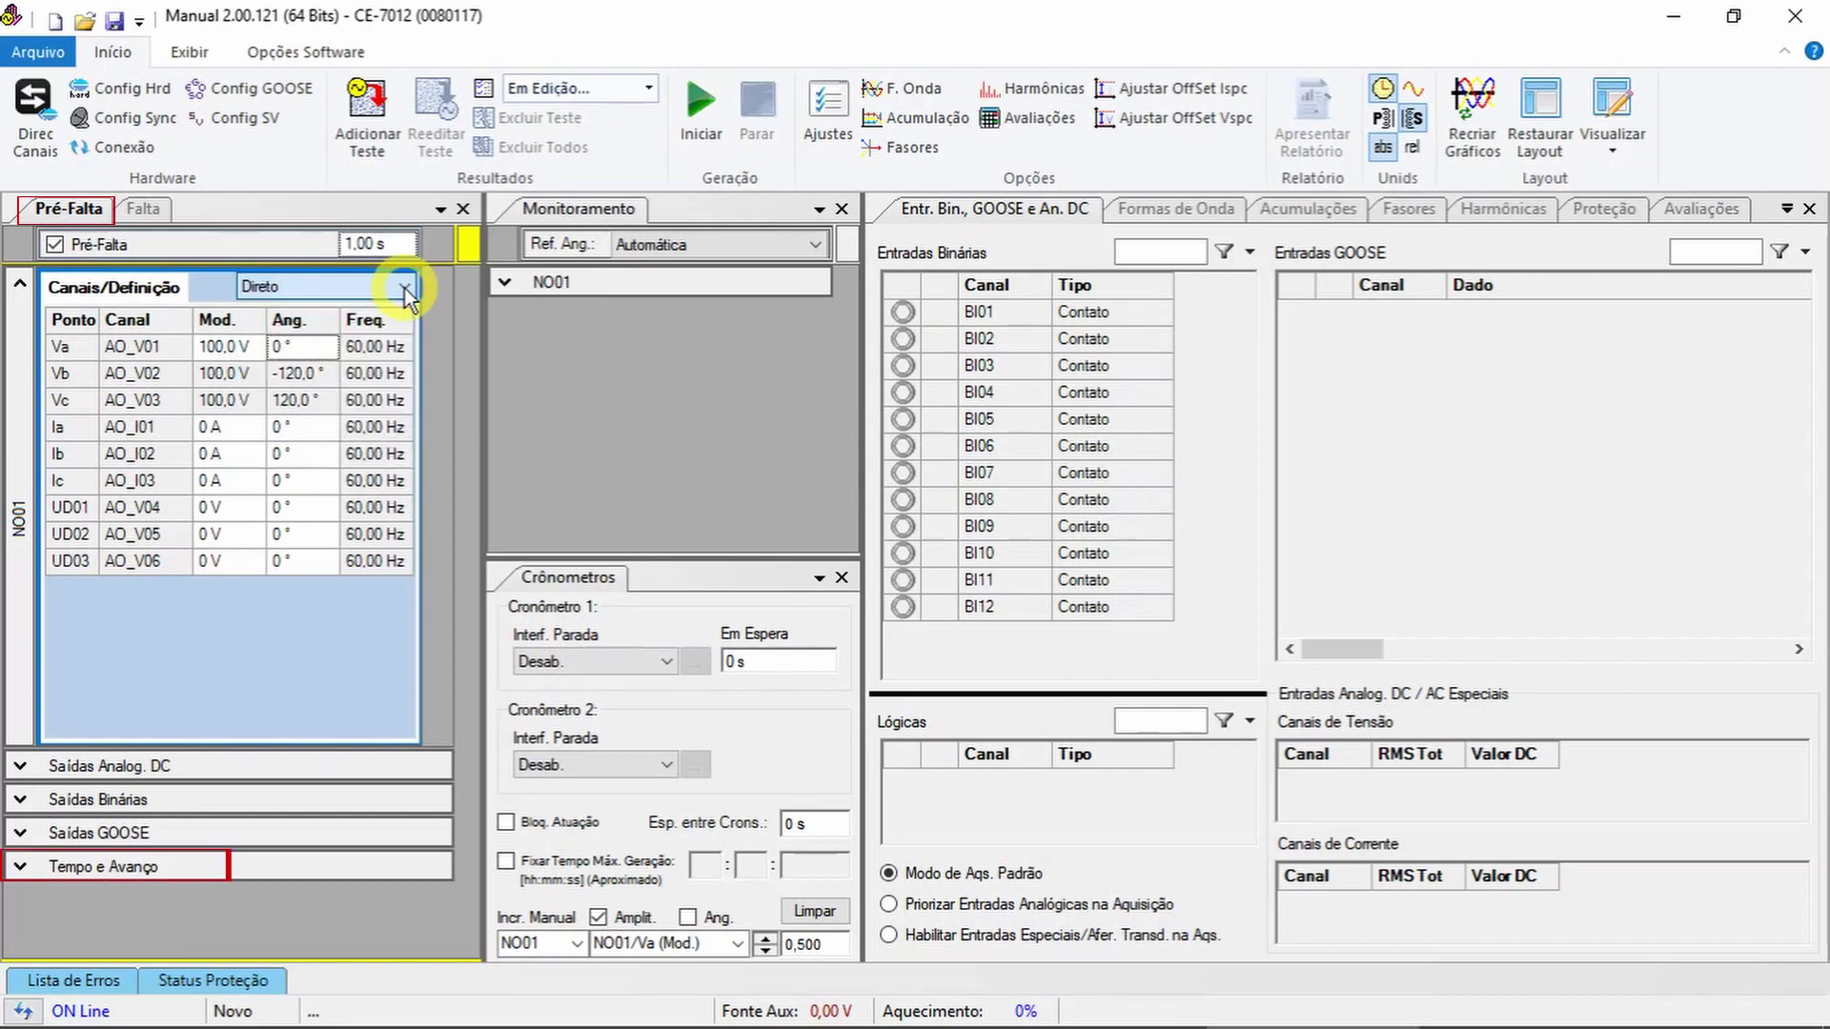
{"action": "left_click", "coordinate": [290, 863]}
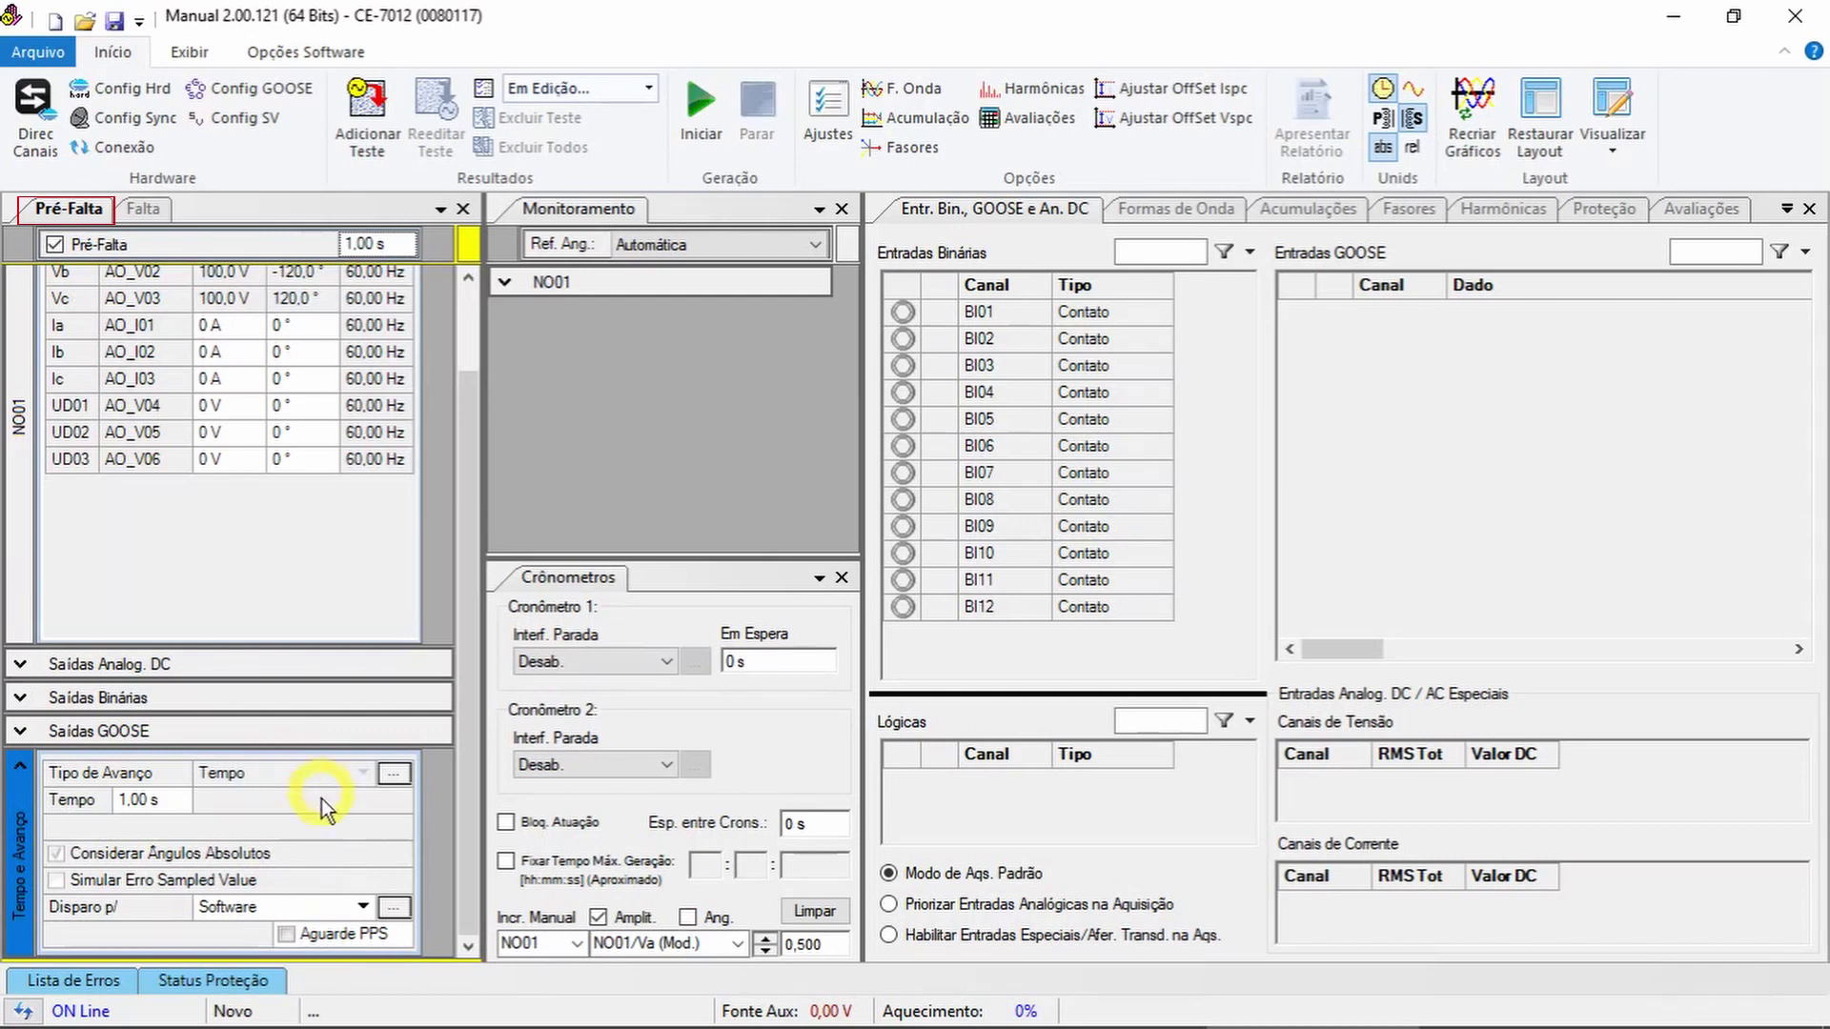
{"action": "left_click", "coordinate": [363, 910]}
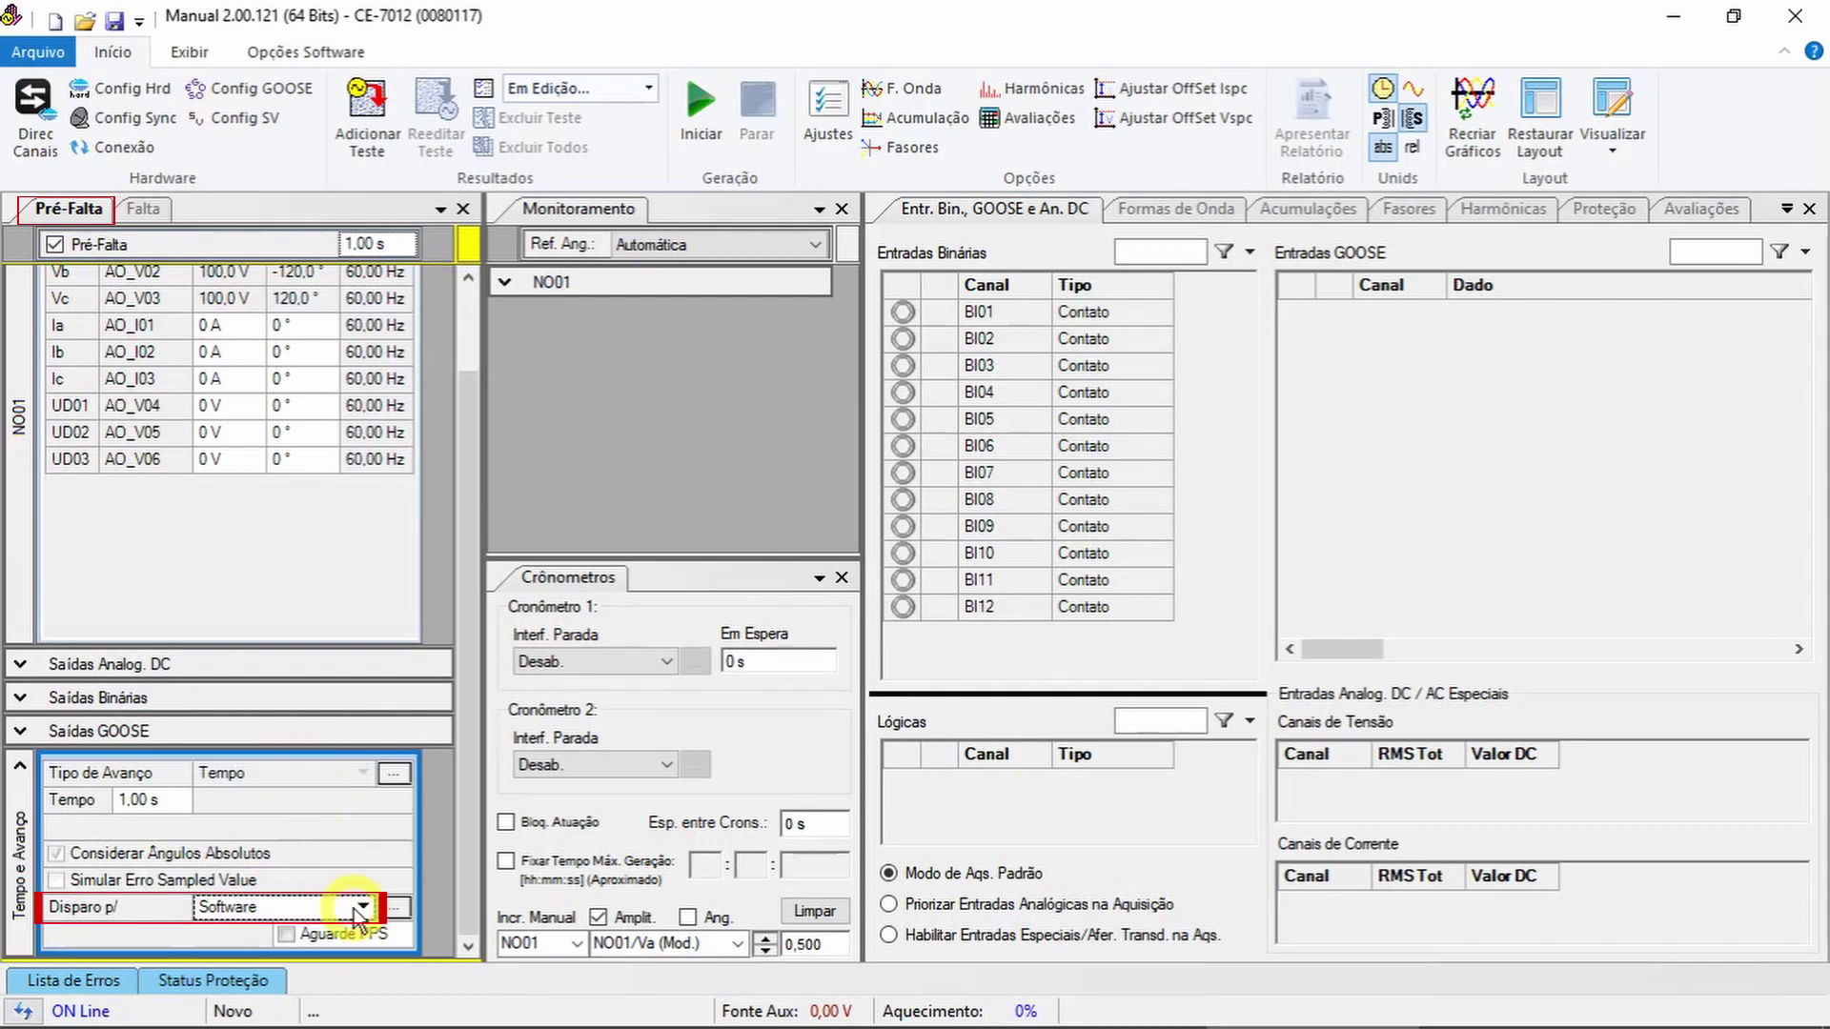
{"action": "left_click", "coordinate": [361, 910]}
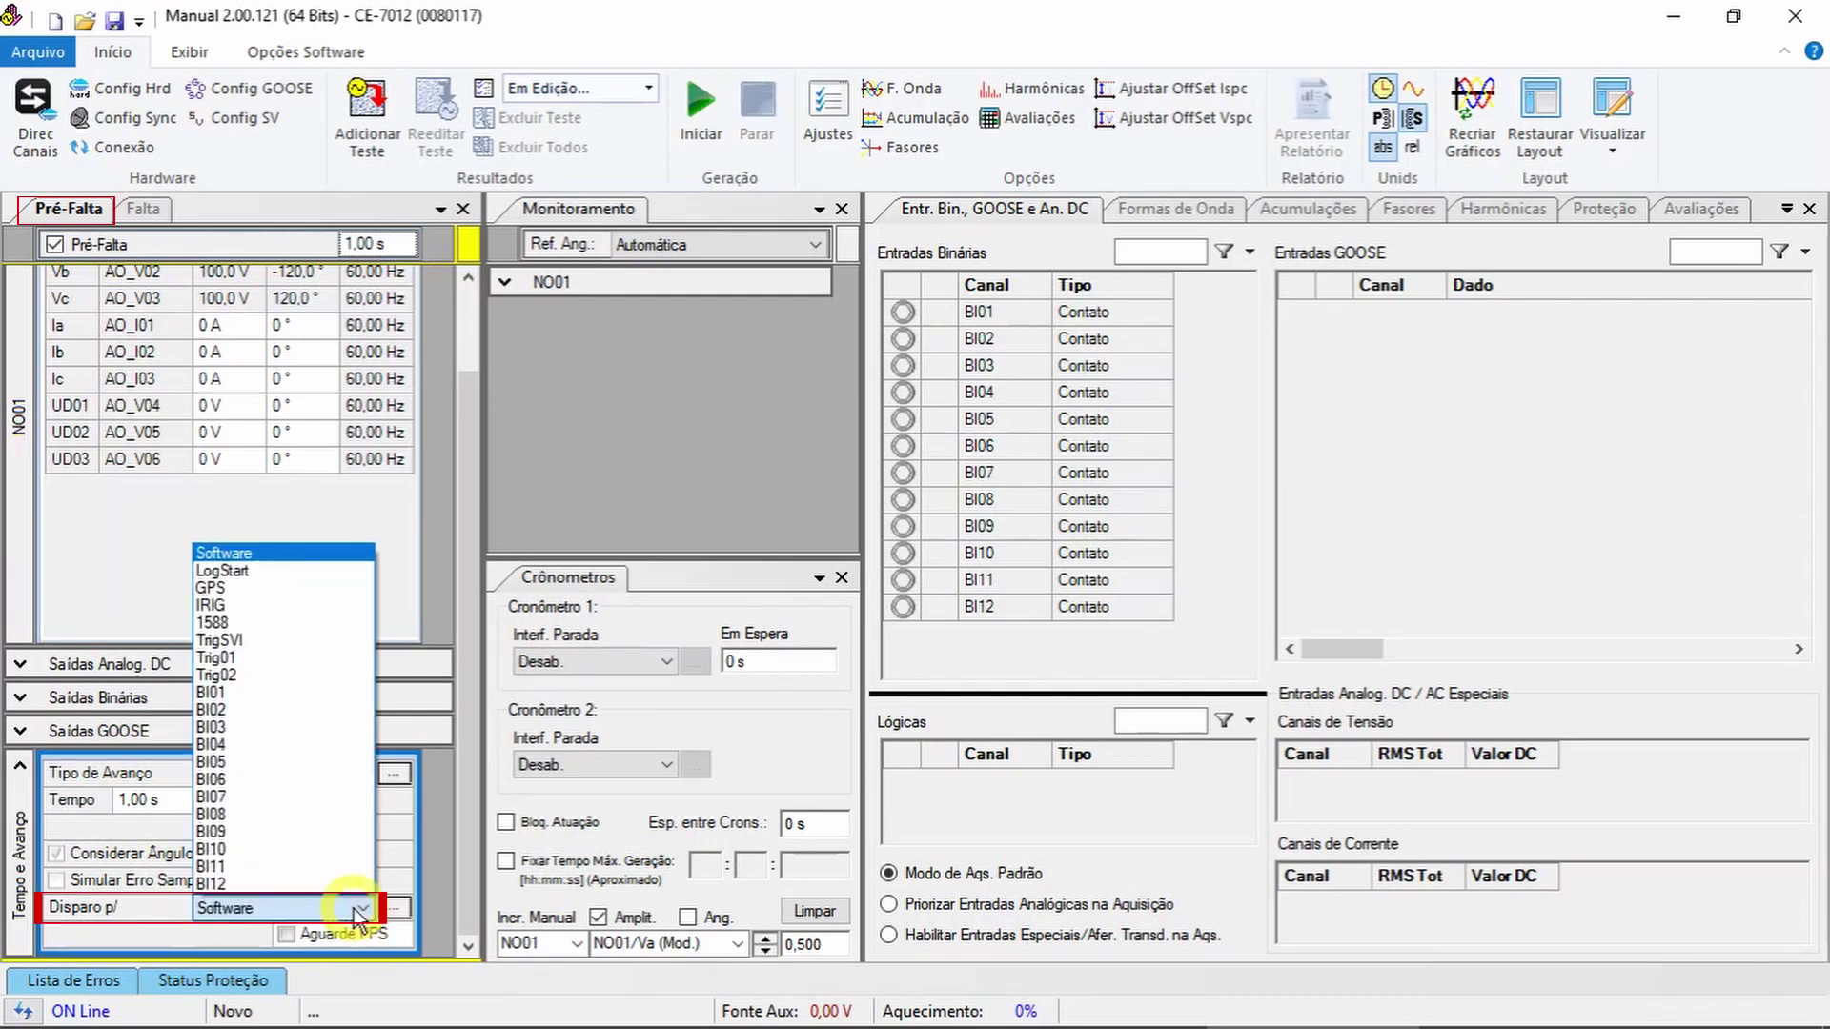
{"action": "left_click", "coordinate": [360, 910]}
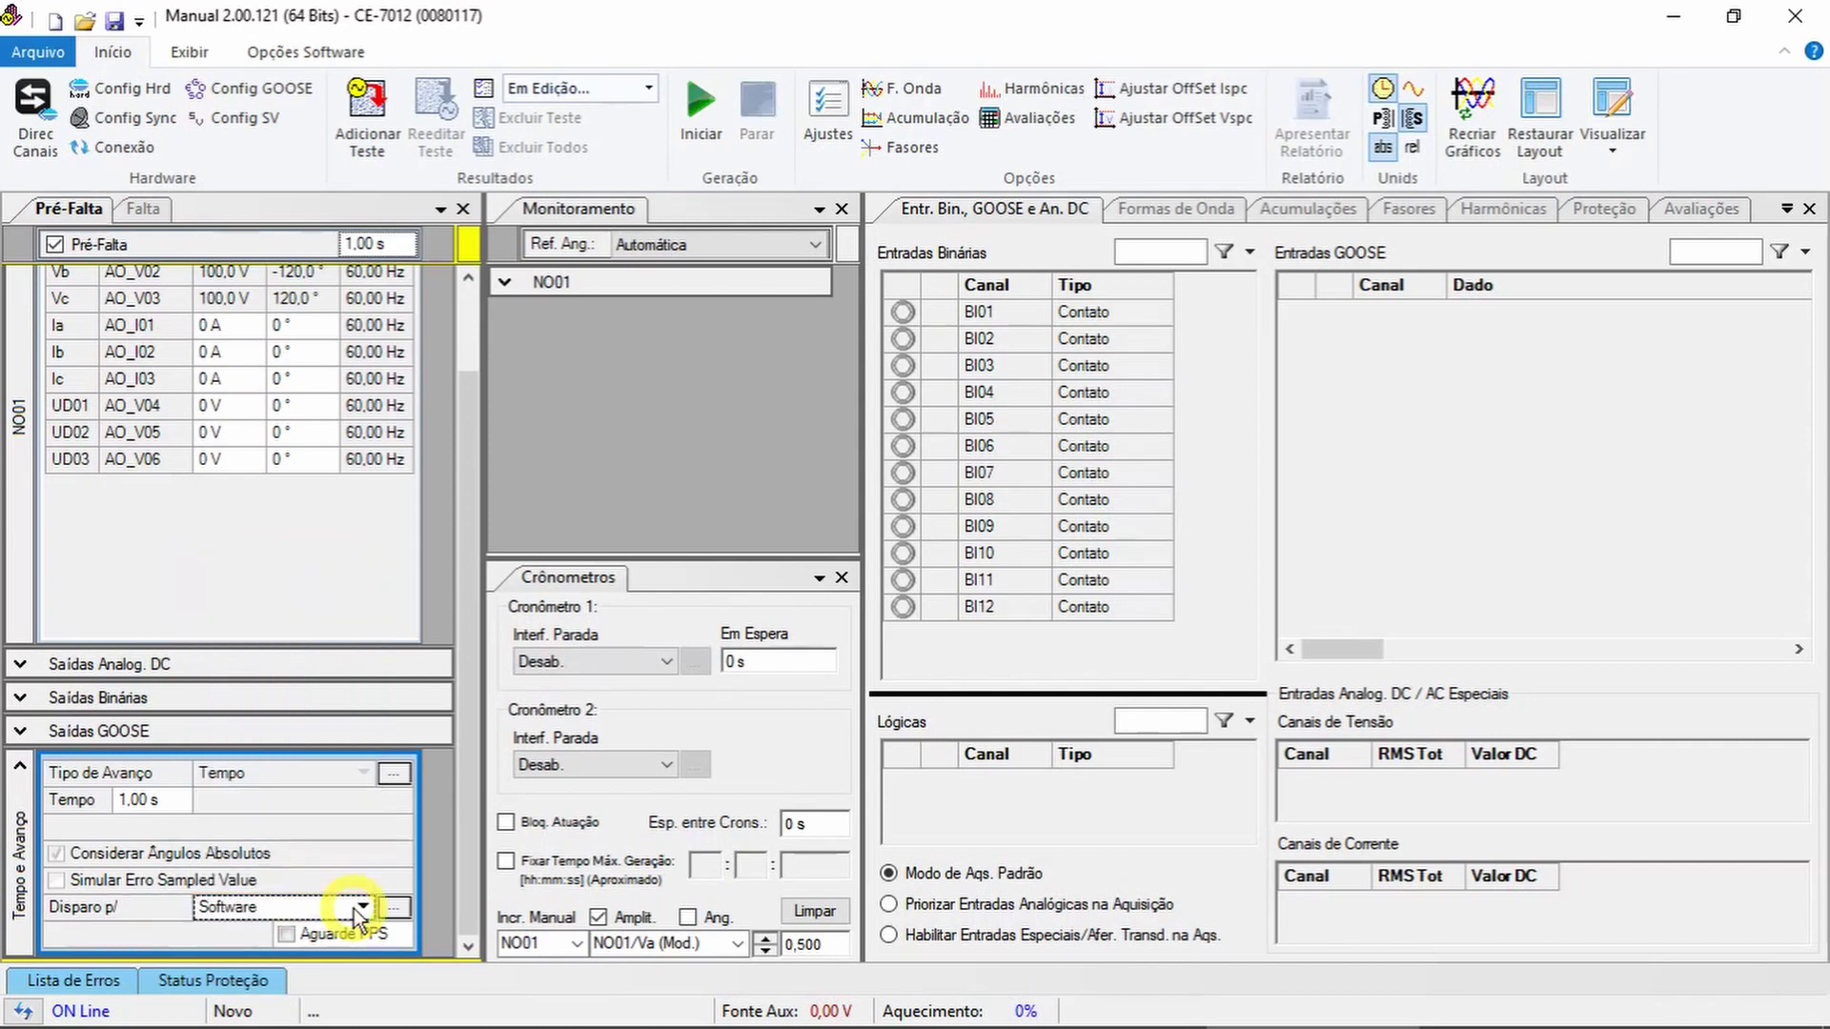
Switch to the Falta stage and expand the NO01 channels under Monitoramento
{"action": "left_click", "coordinate": [151, 208]}
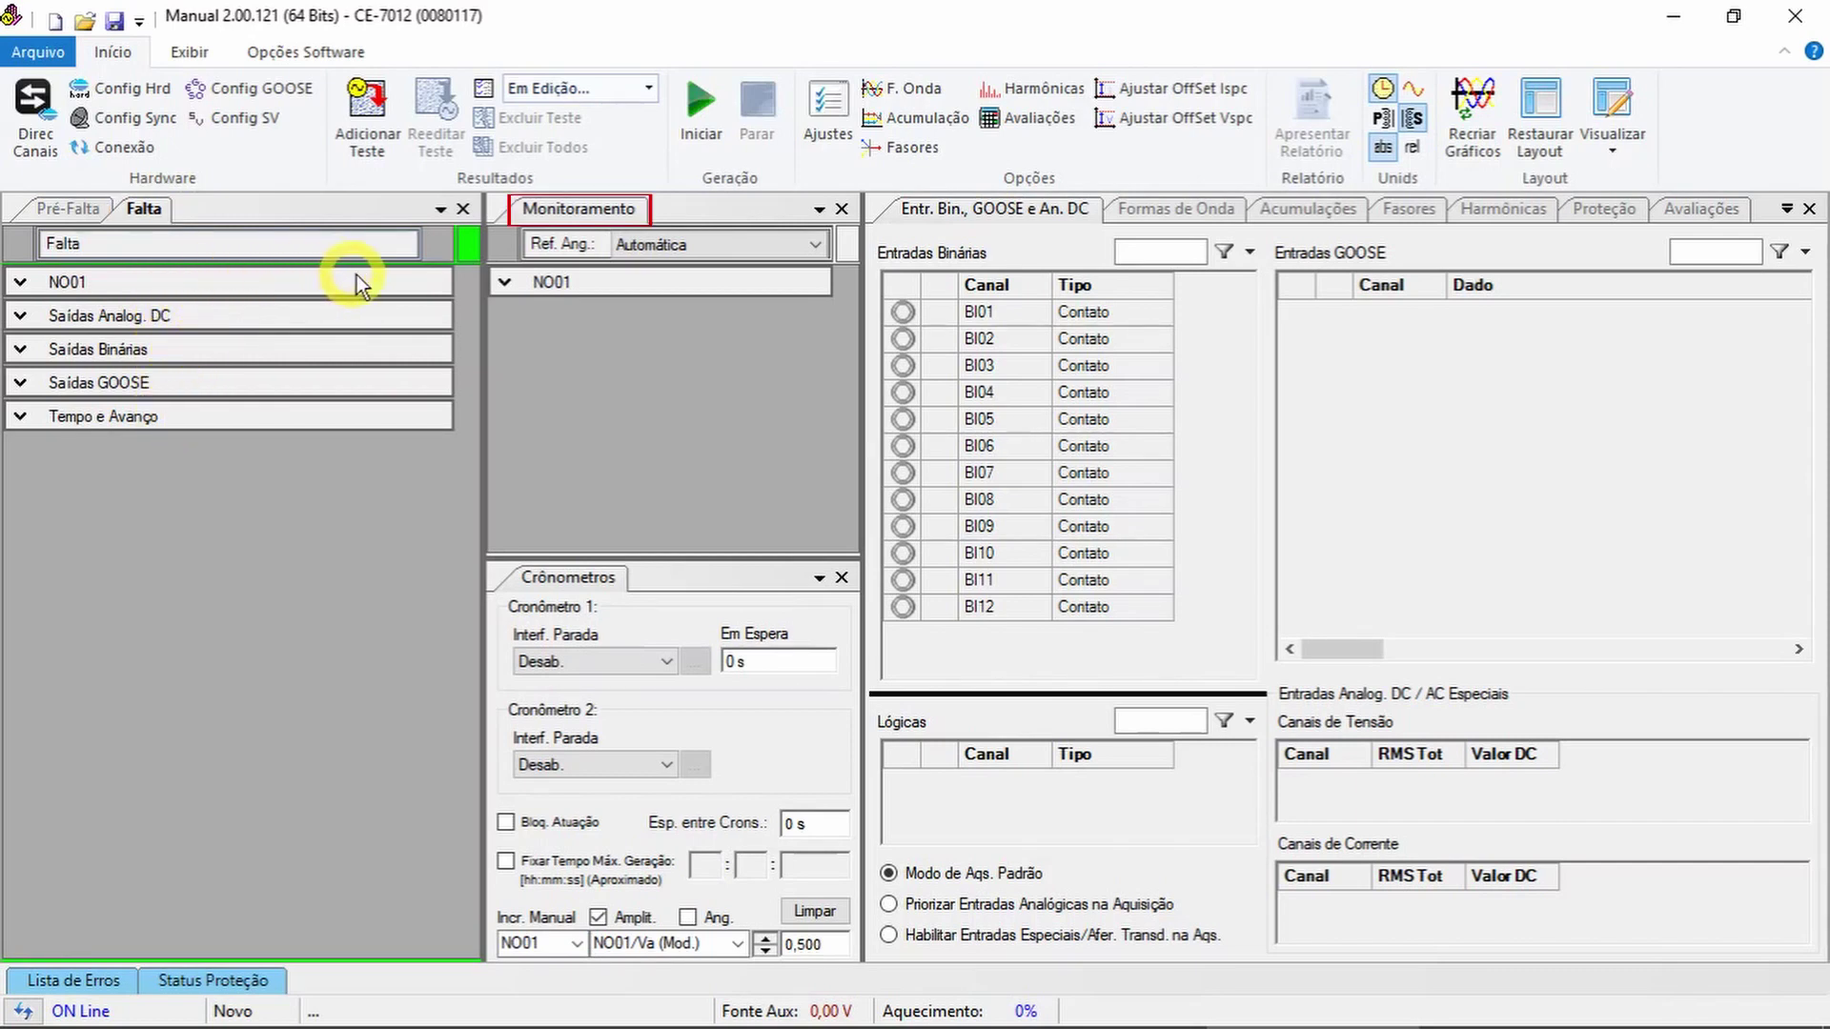
{"action": "left_click", "coordinate": [580, 210]}
{"action": "left_click", "coordinate": [587, 289]}
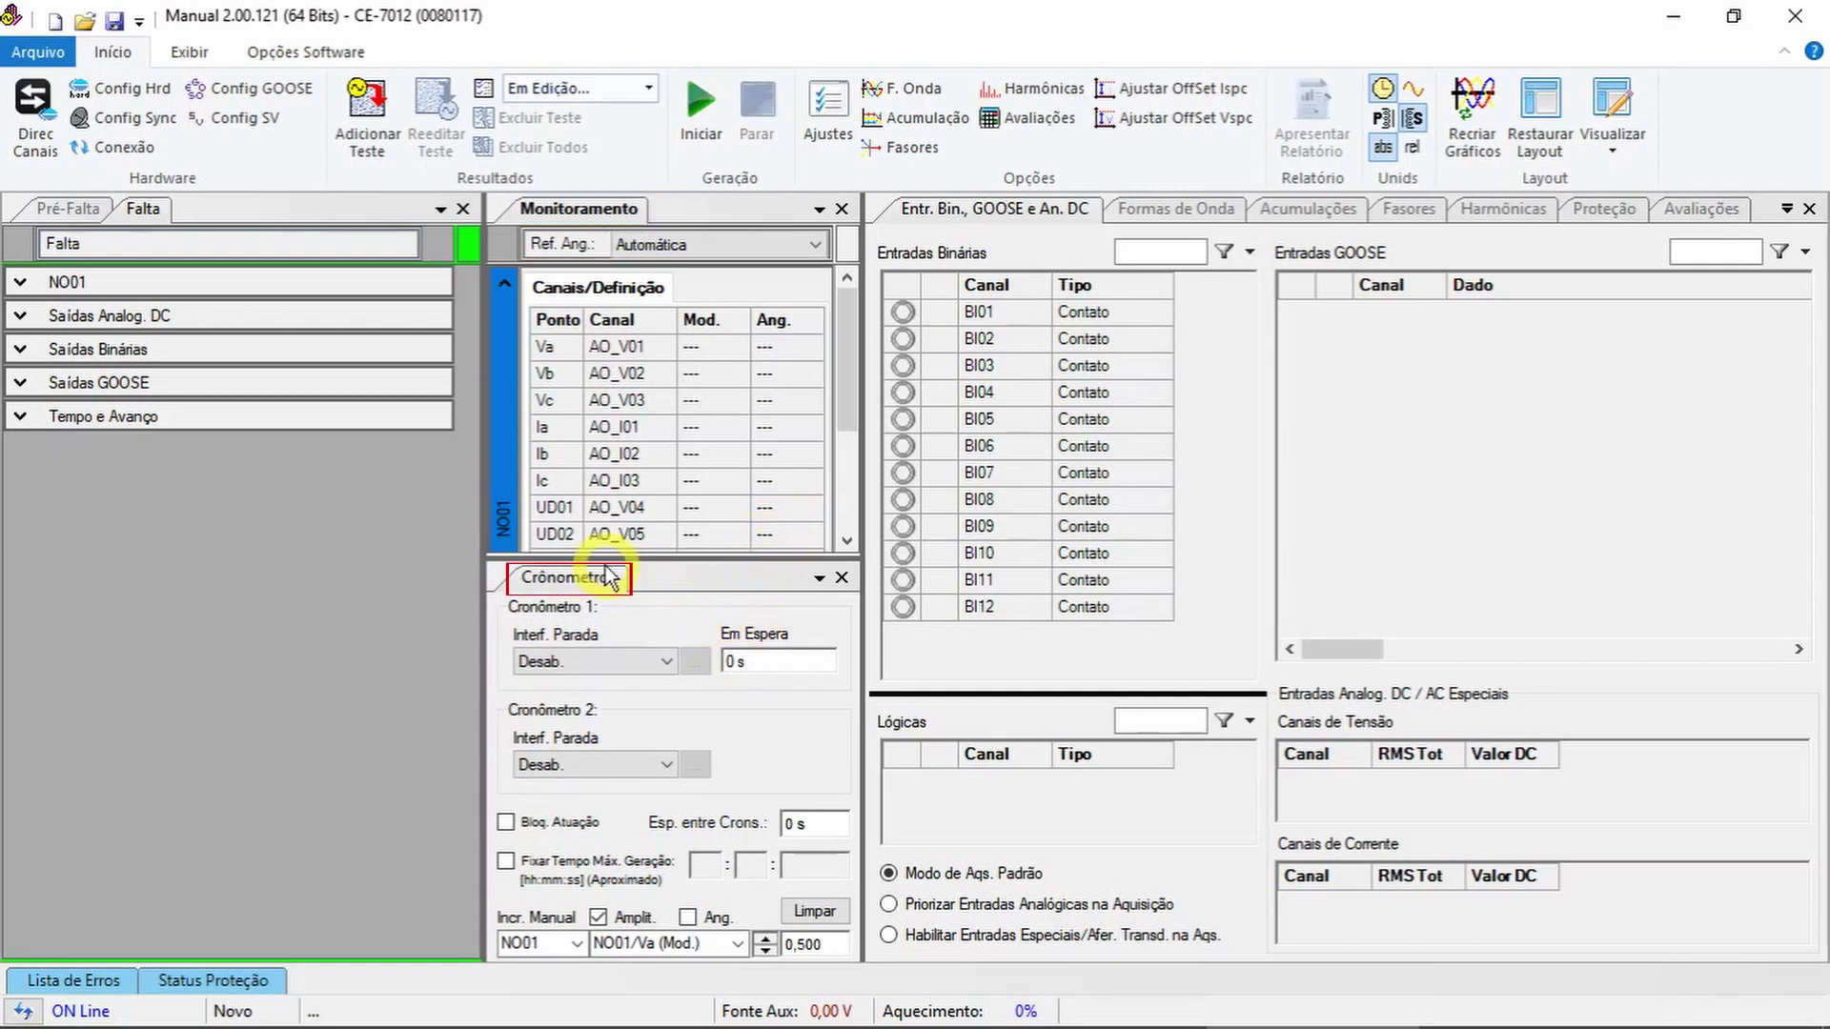
Set the stop interface (Interf. Parada) of Cronômetro 1 to binary input BI01
{"action": "left_click", "coordinate": [667, 661]}
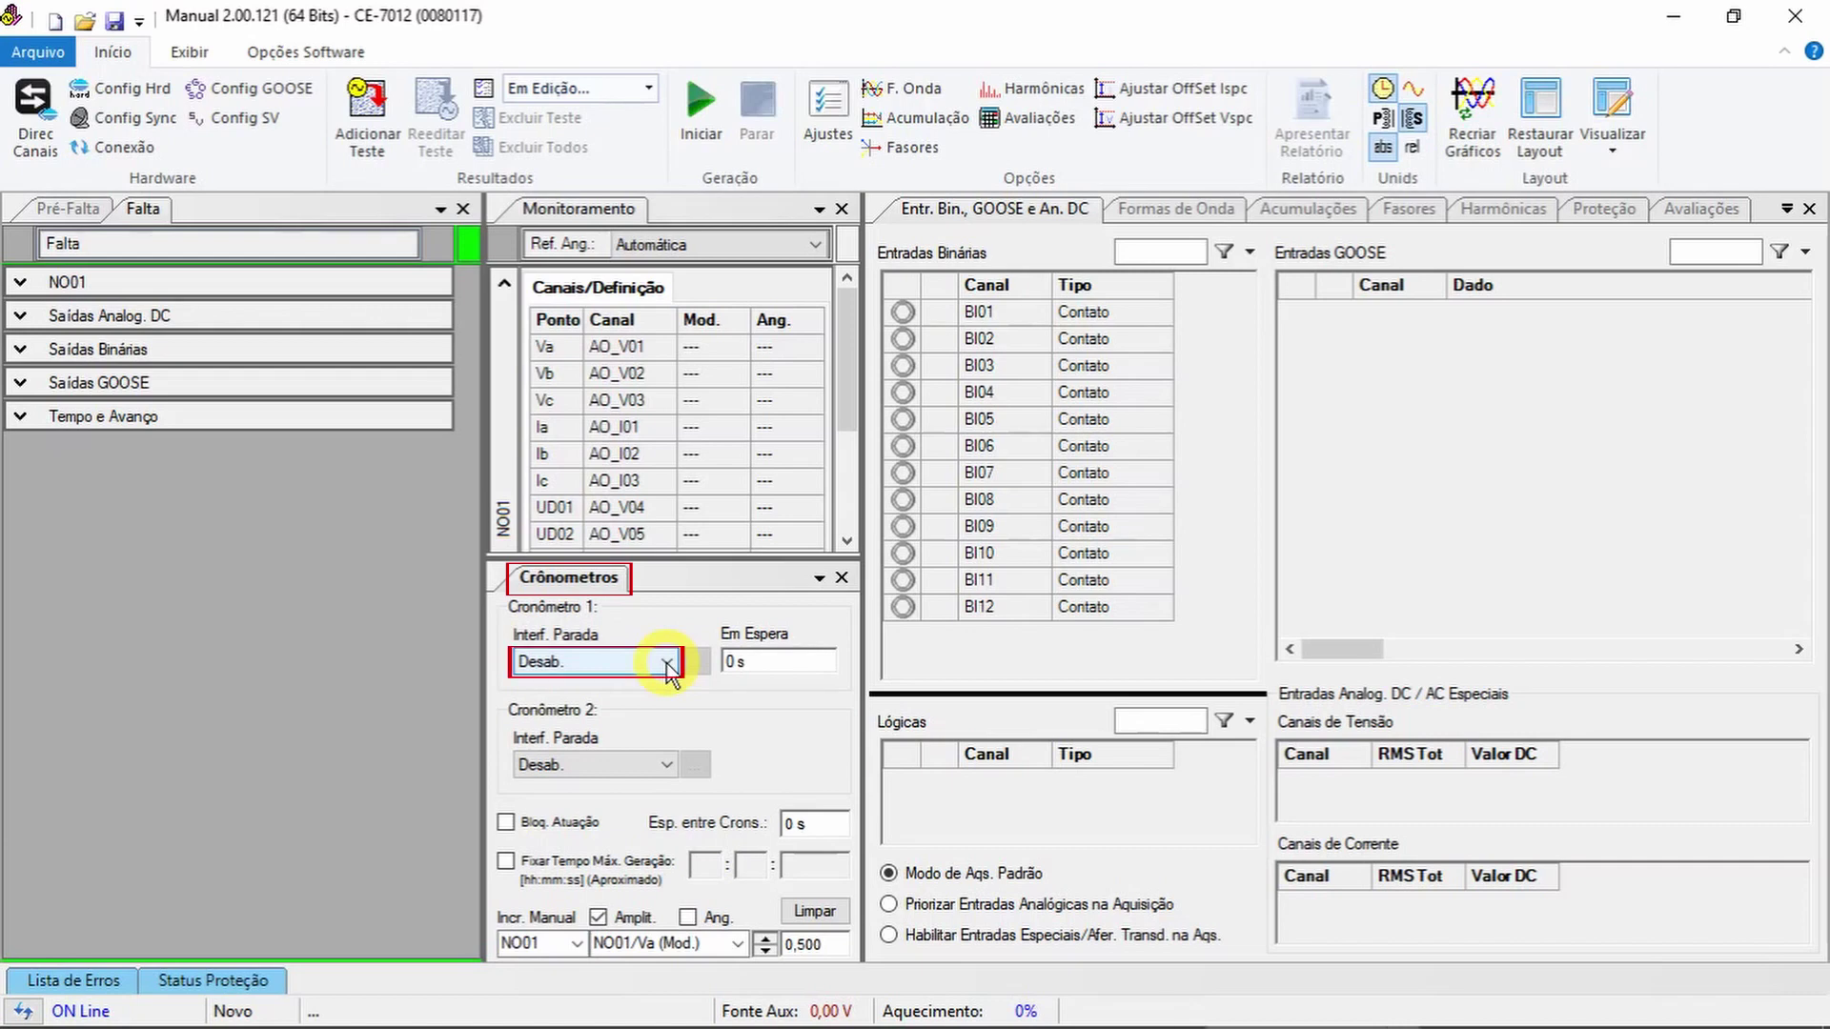
{"action": "left_click", "coordinate": [667, 662]}
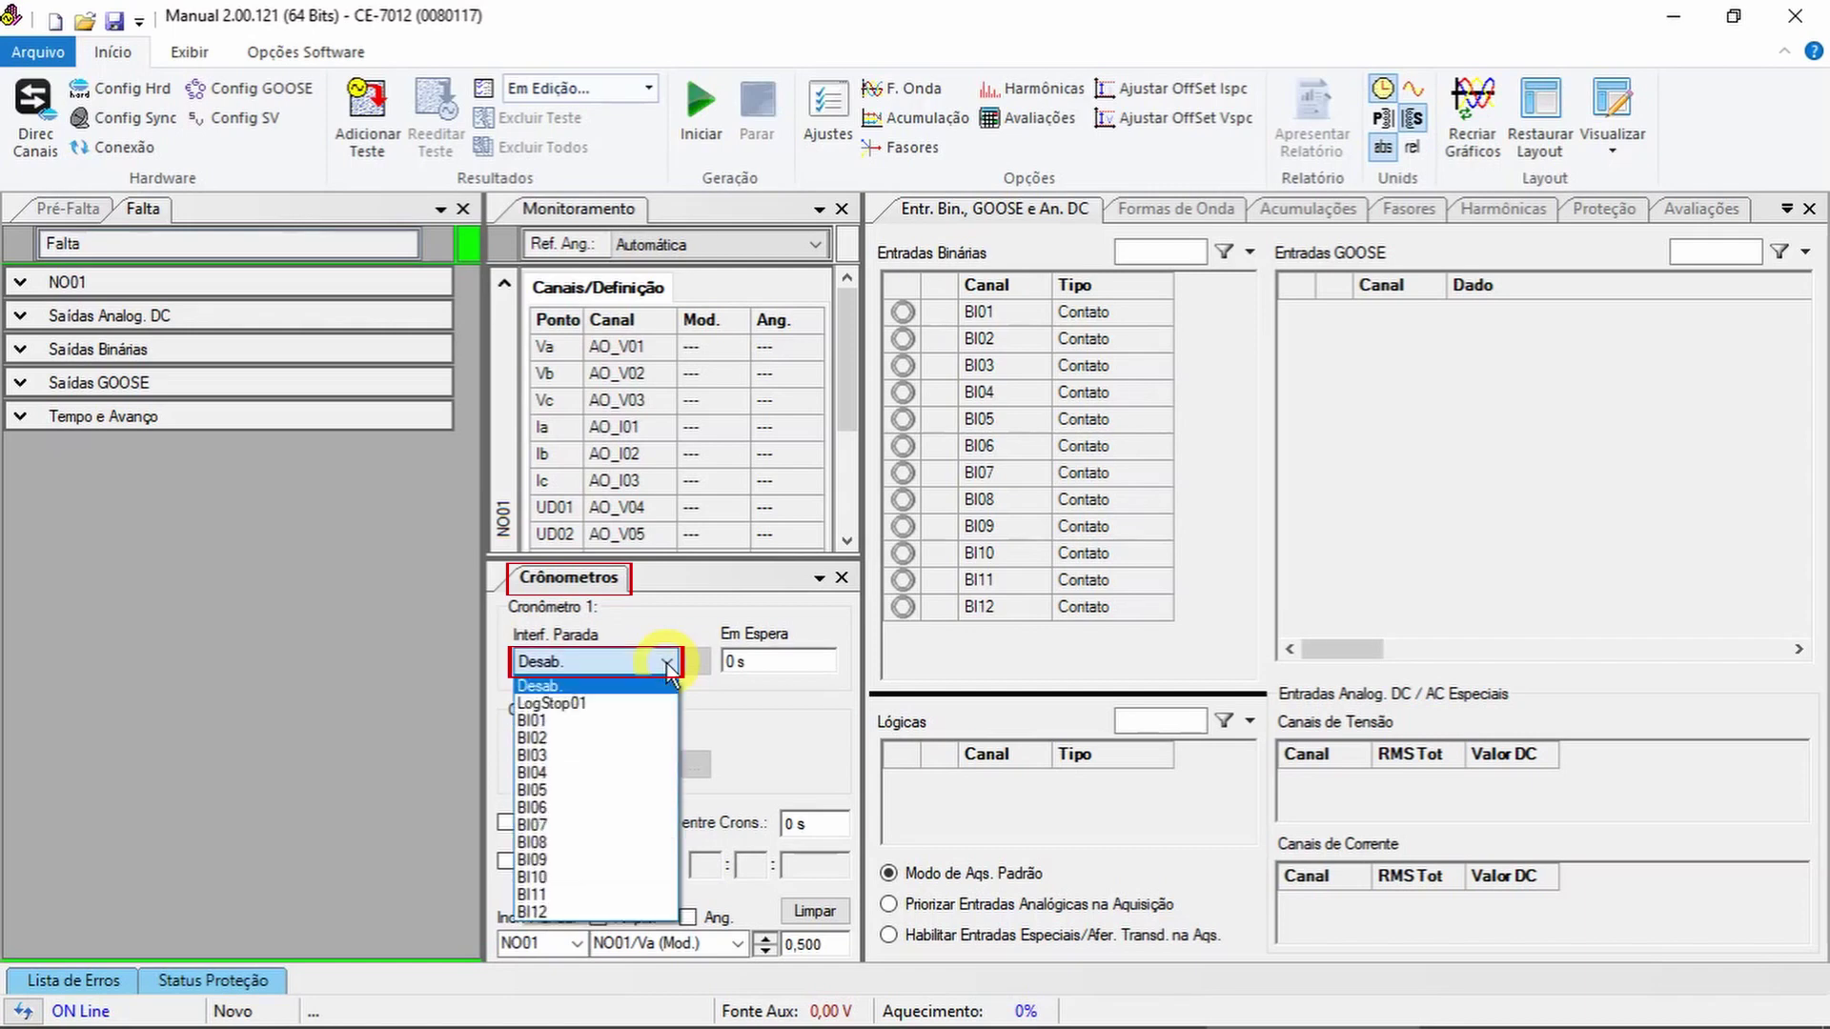
{"action": "left_click", "coordinate": [668, 663]}
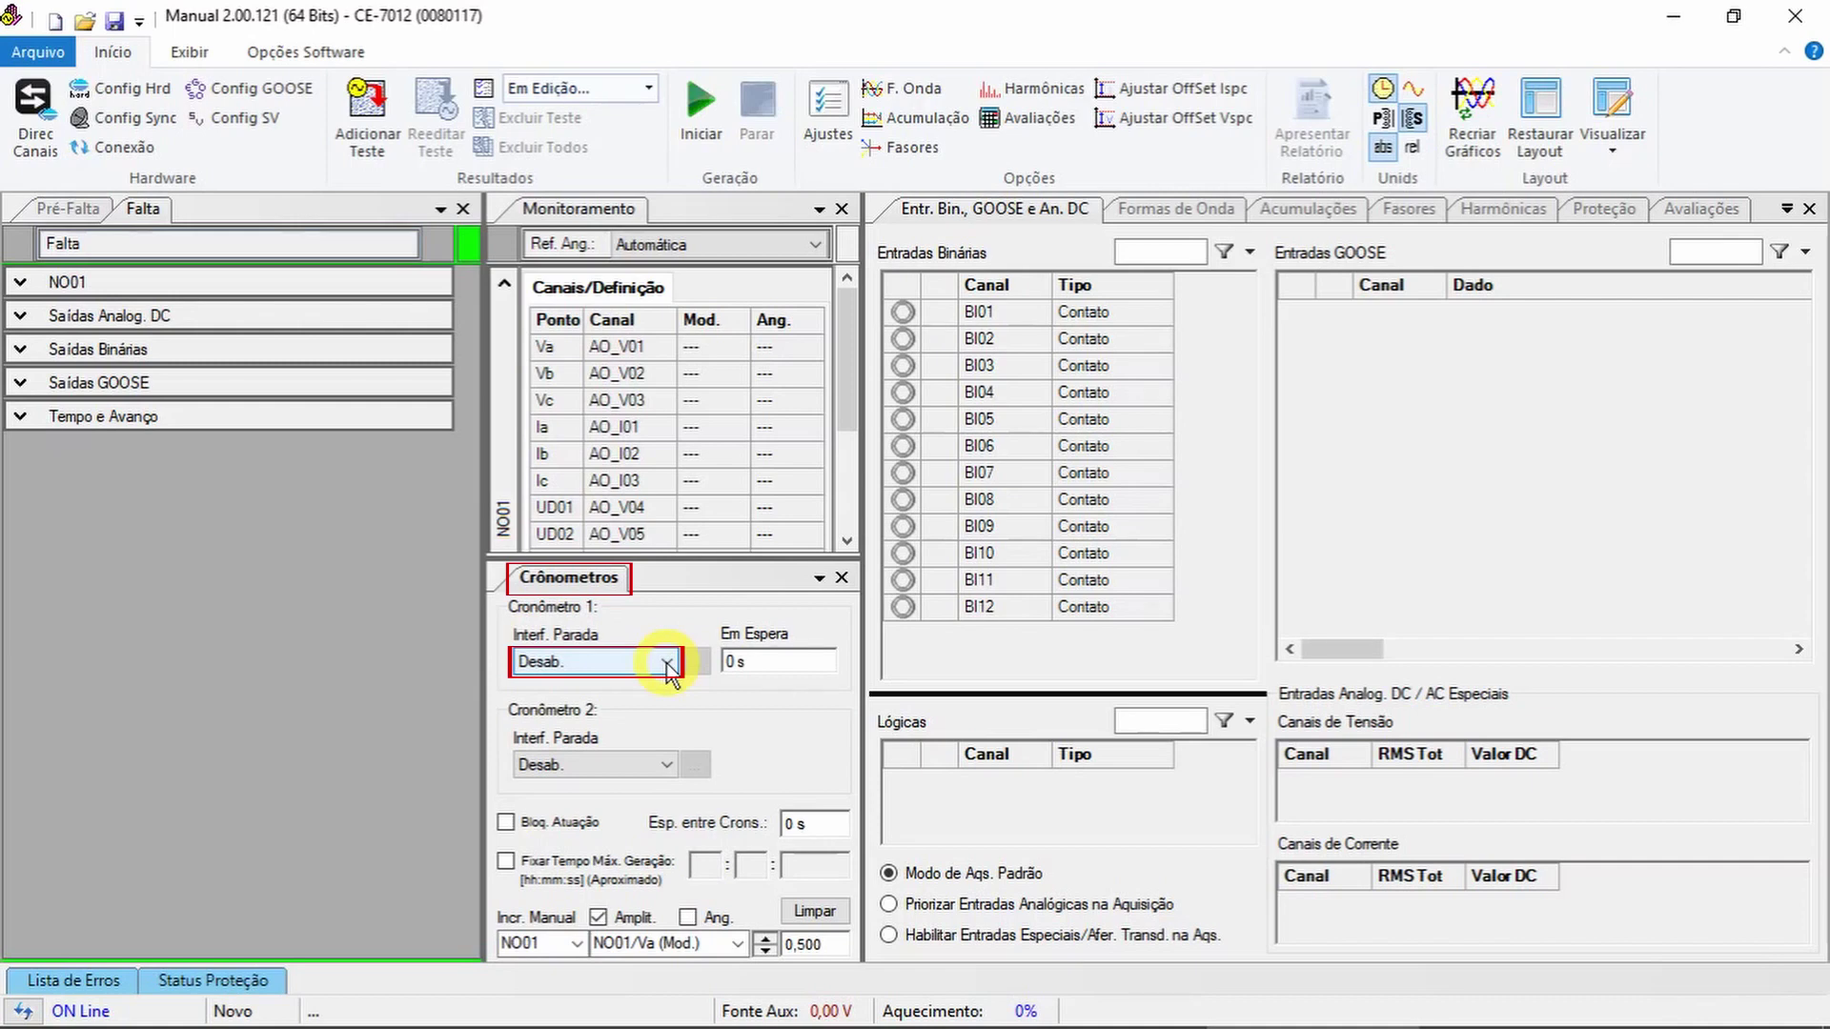
{"action": "left_click", "coordinate": [667, 663]}
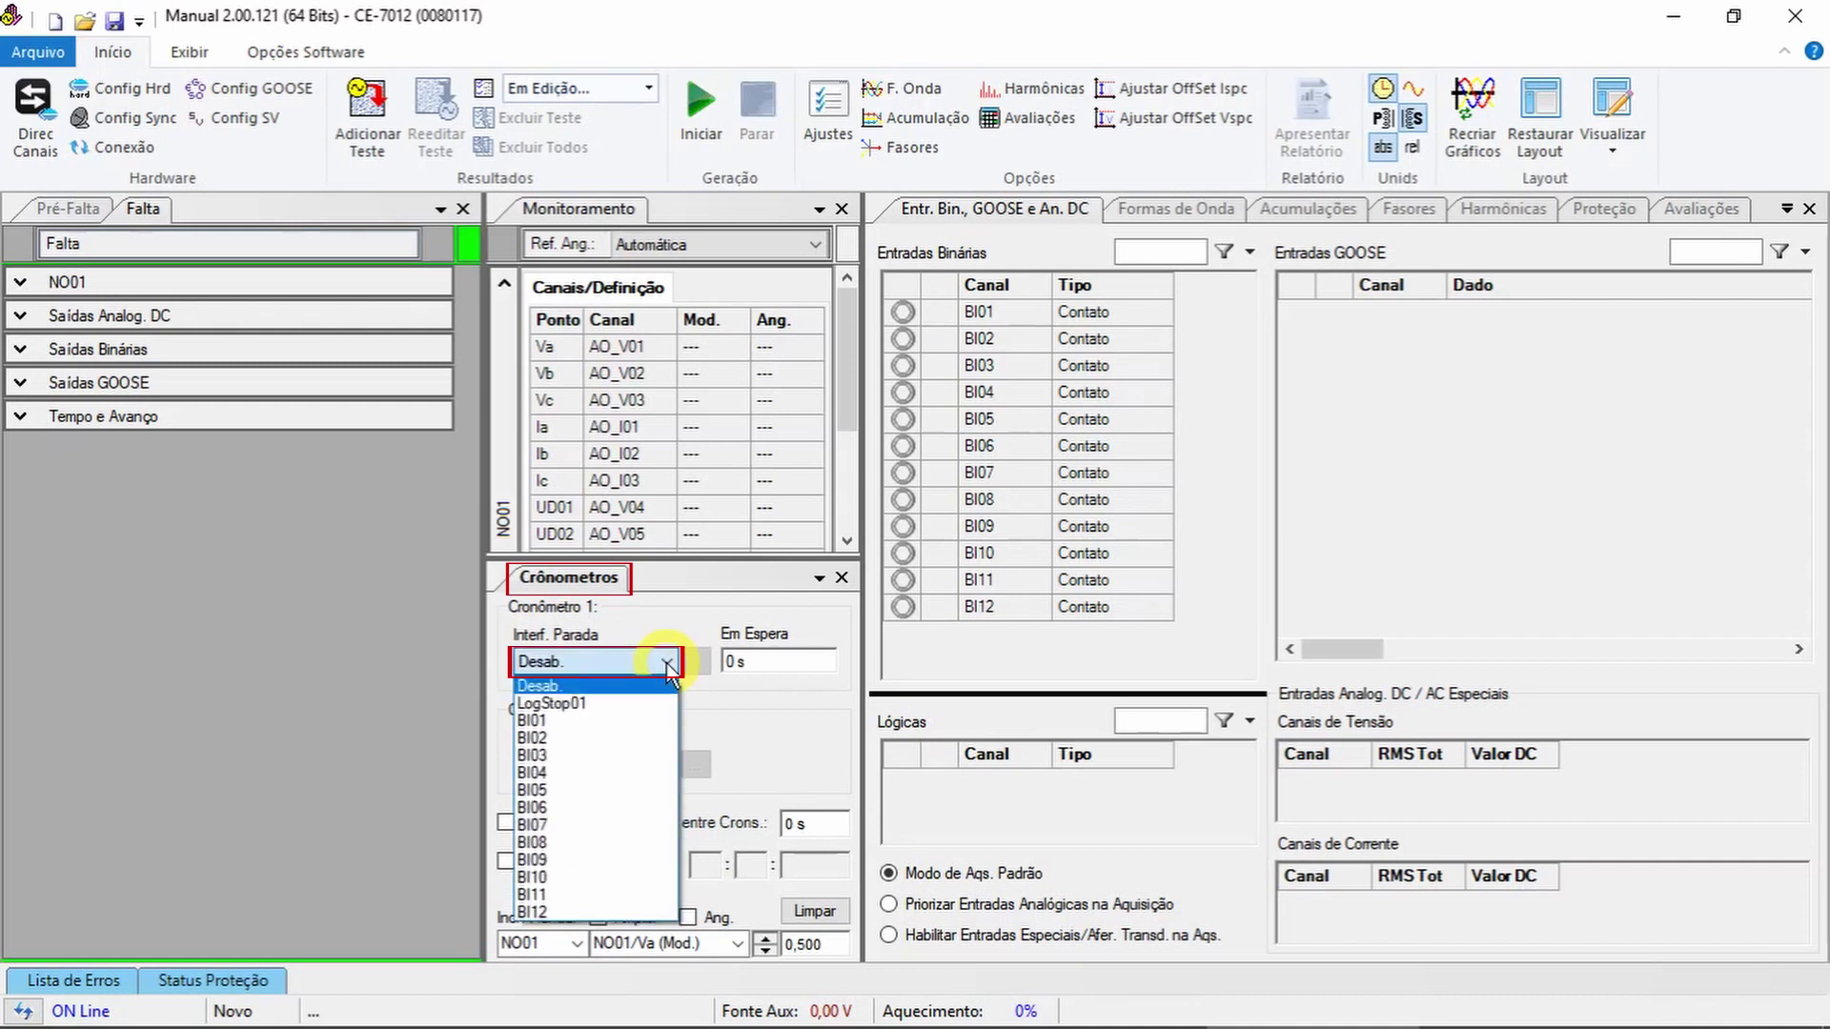
{"action": "left_click", "coordinate": [648, 723]}
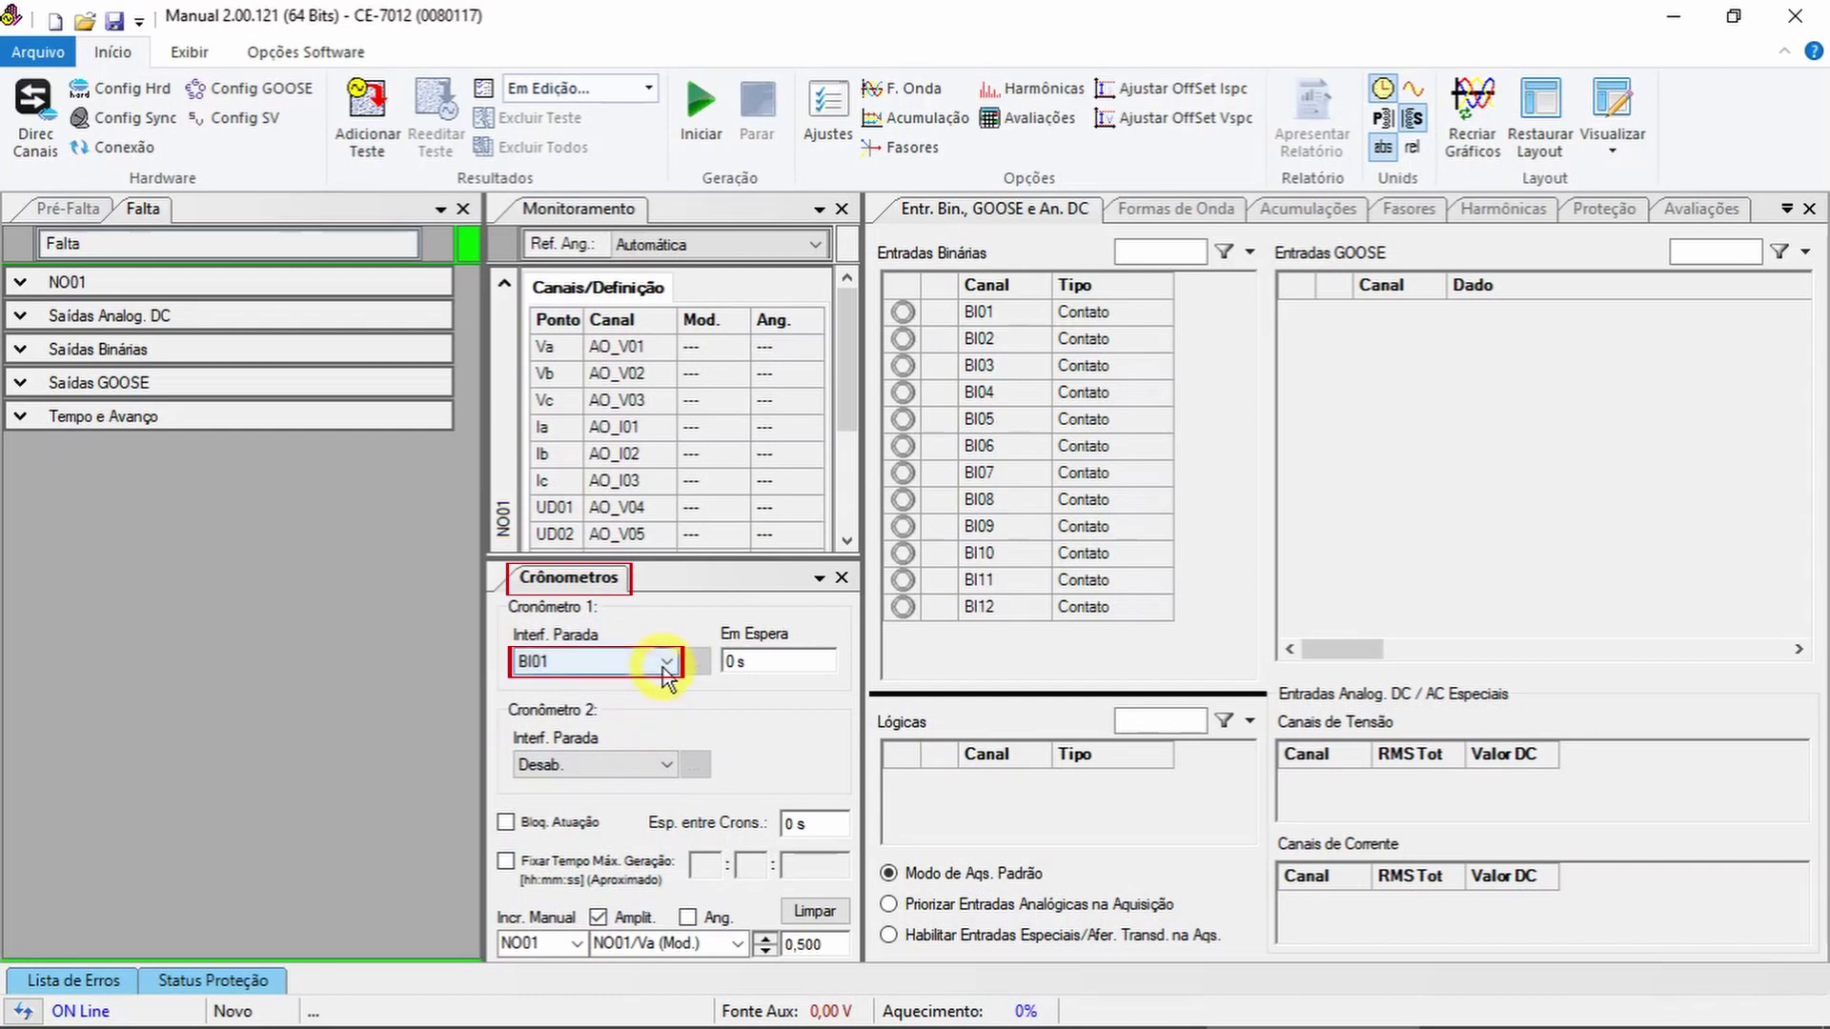
Set the stop interface of Cronômetro 1 to Desab. and fix the maximum generation time (Fixar Tempo Máx. Geração) at 0:0:10
{"action": "left_click", "coordinate": [667, 663]}
{"action": "left_click", "coordinate": [653, 690]}
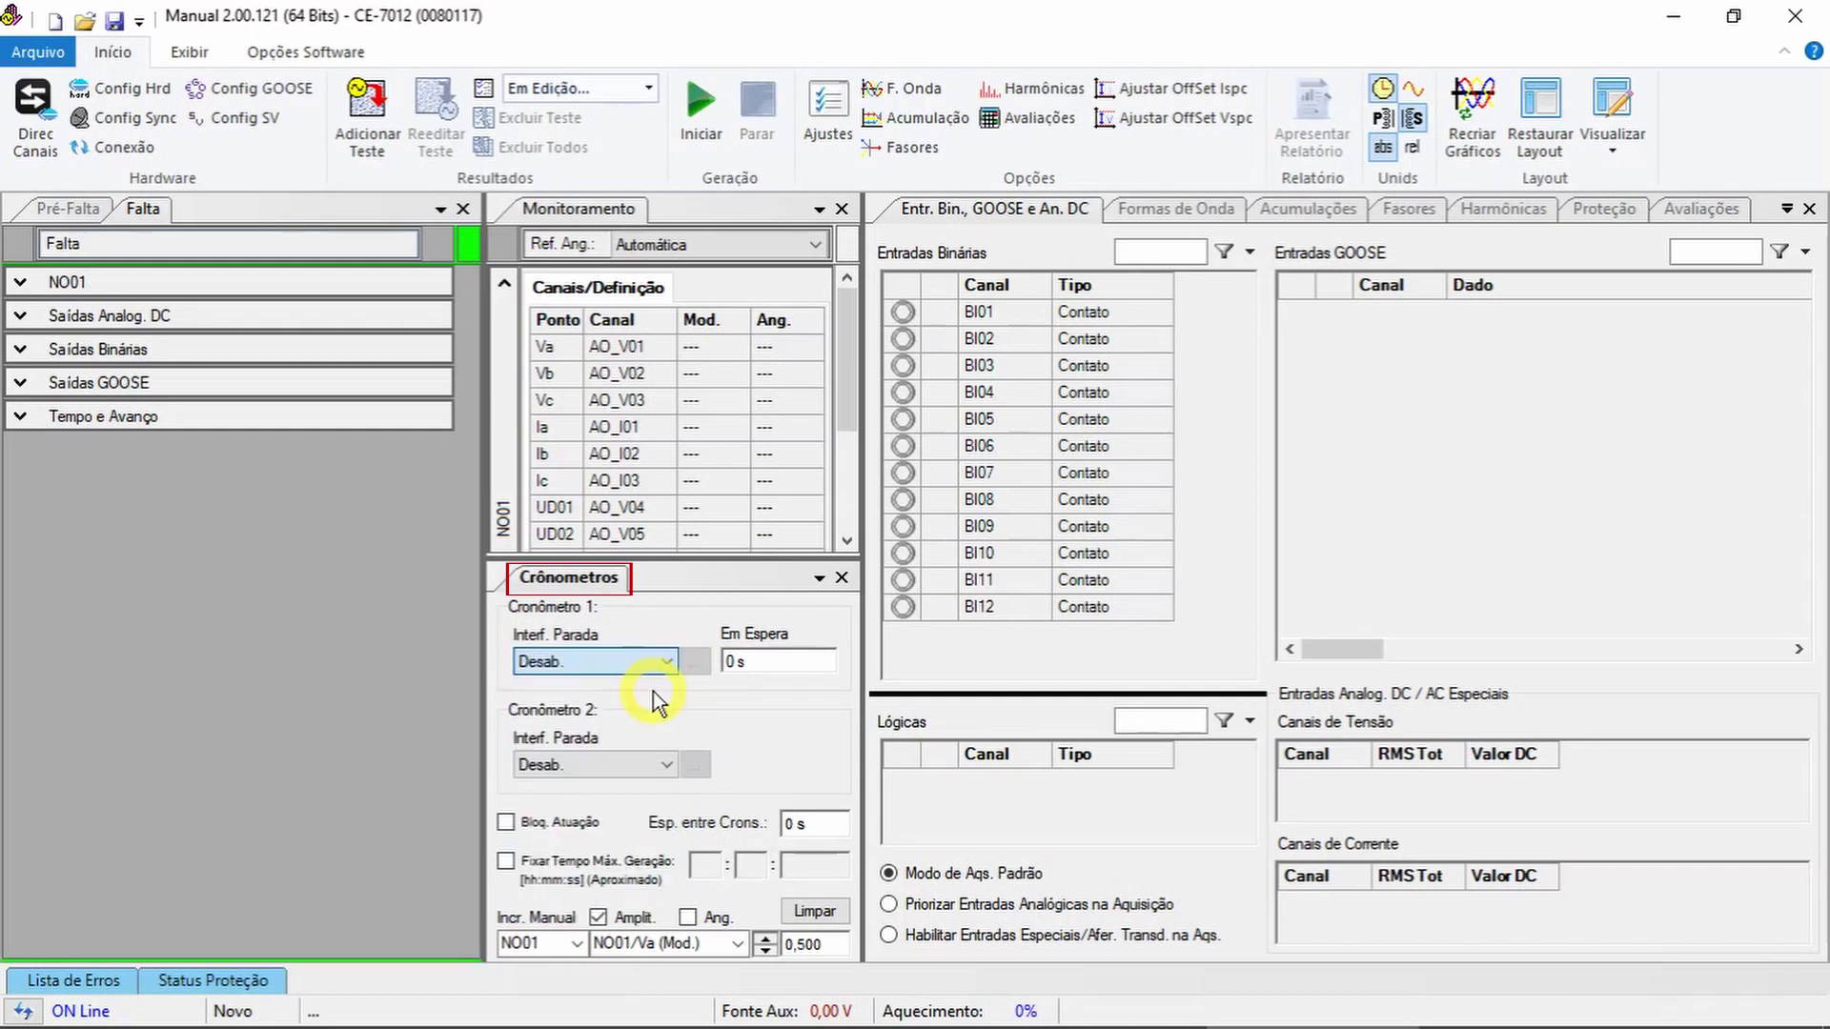
{"action": "left_click", "coordinate": [539, 853]}
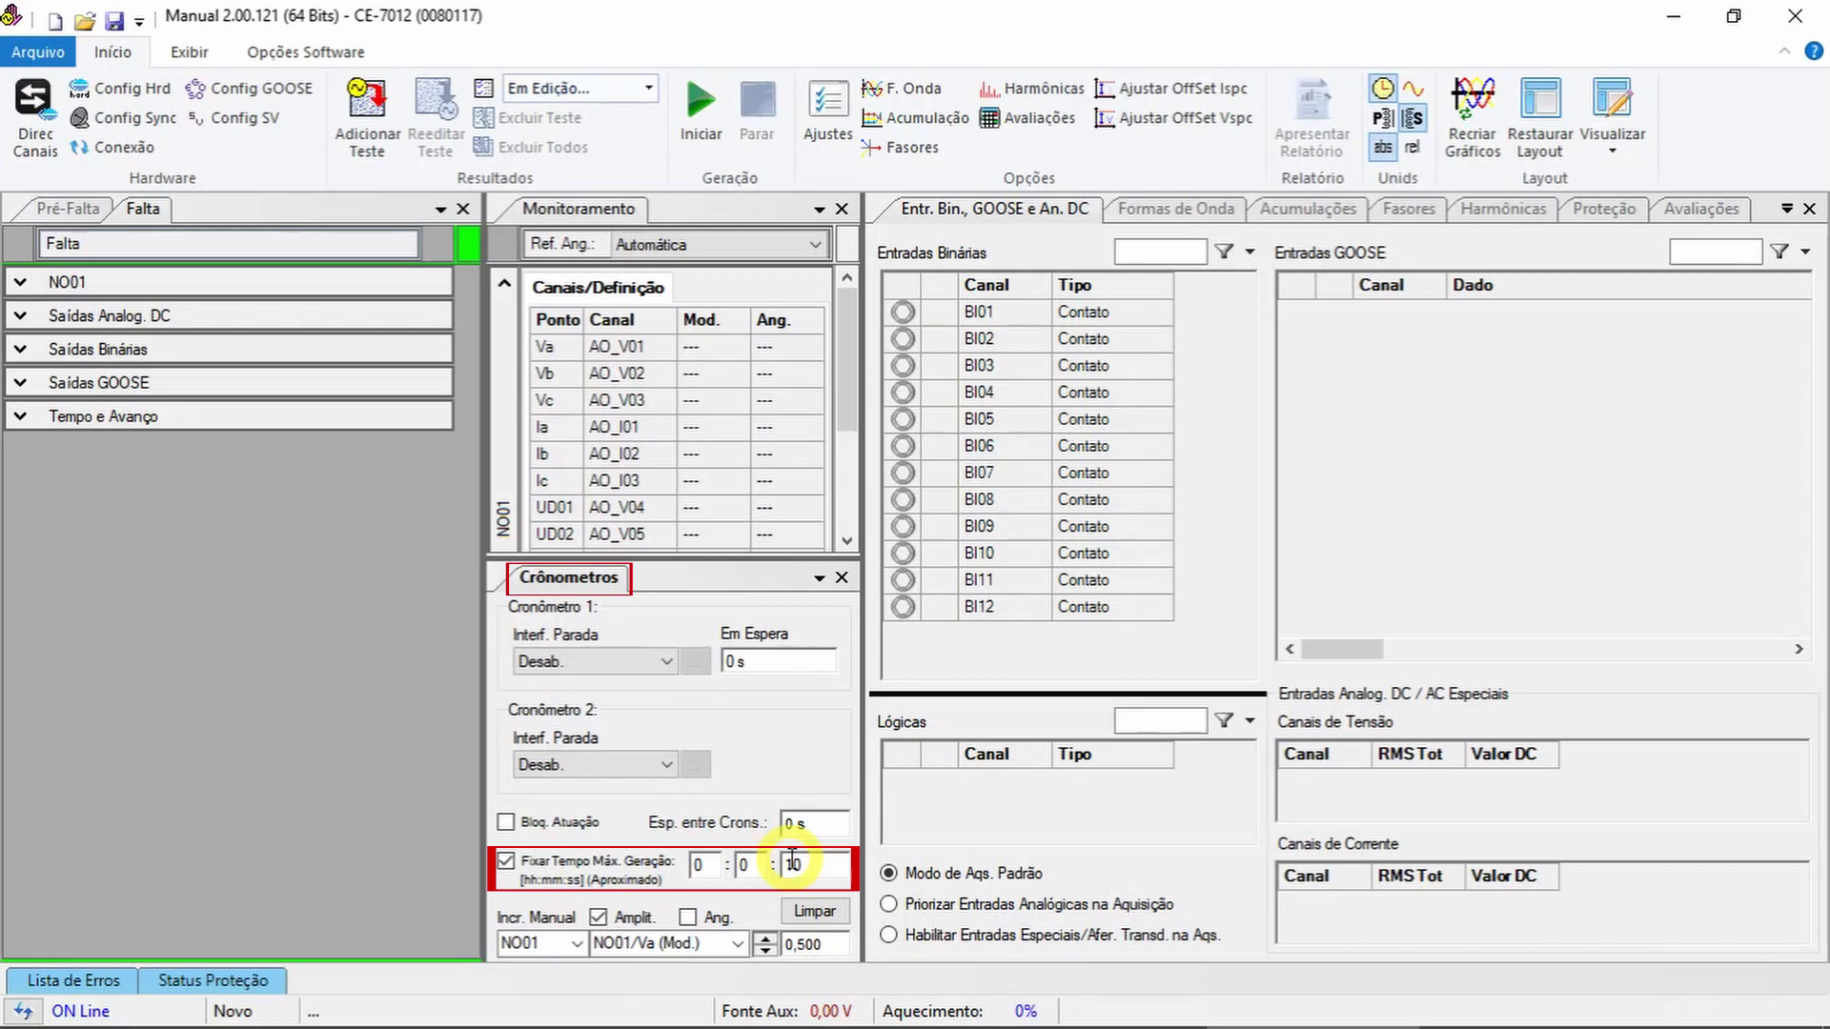
Expand the Falta stage's NO01 channels and raise the Va magnitude to 2.00 V with Incr. Manual on NO01/Va (Mod.) in 0.500 increments
{"action": "left_click", "coordinate": [577, 944]}
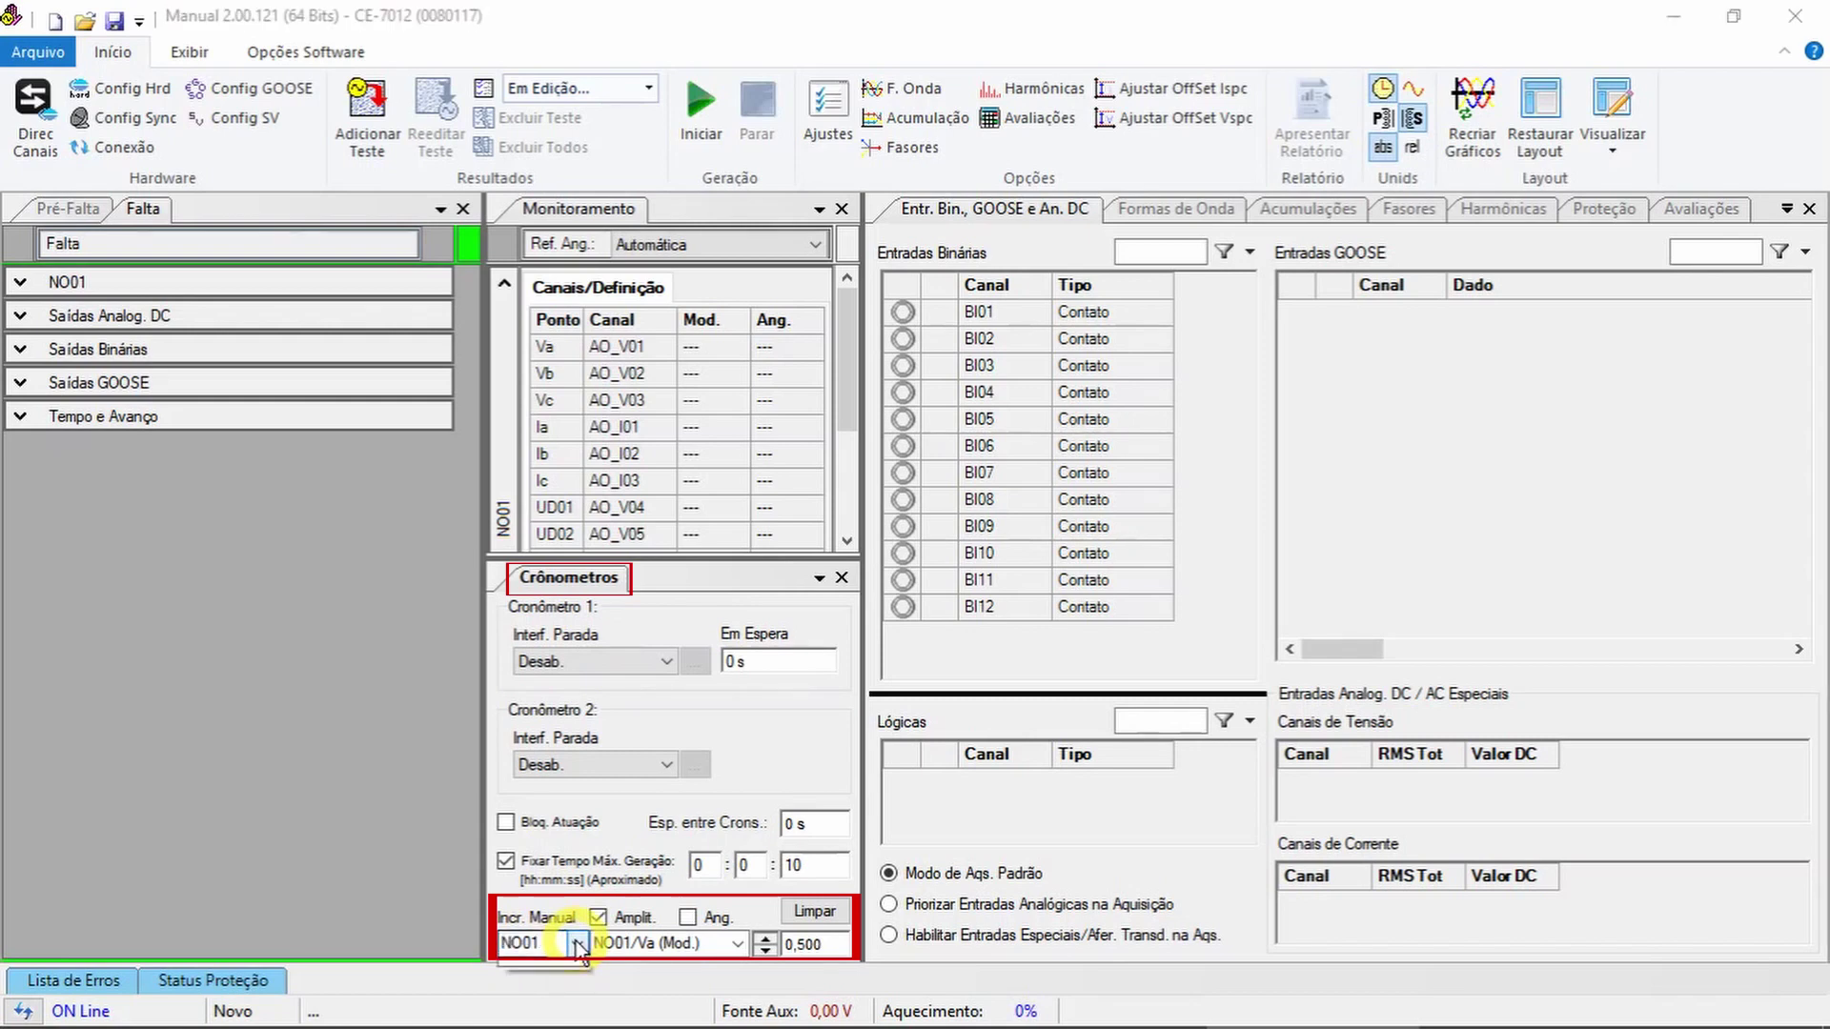
{"action": "left_click", "coordinate": [739, 944]}
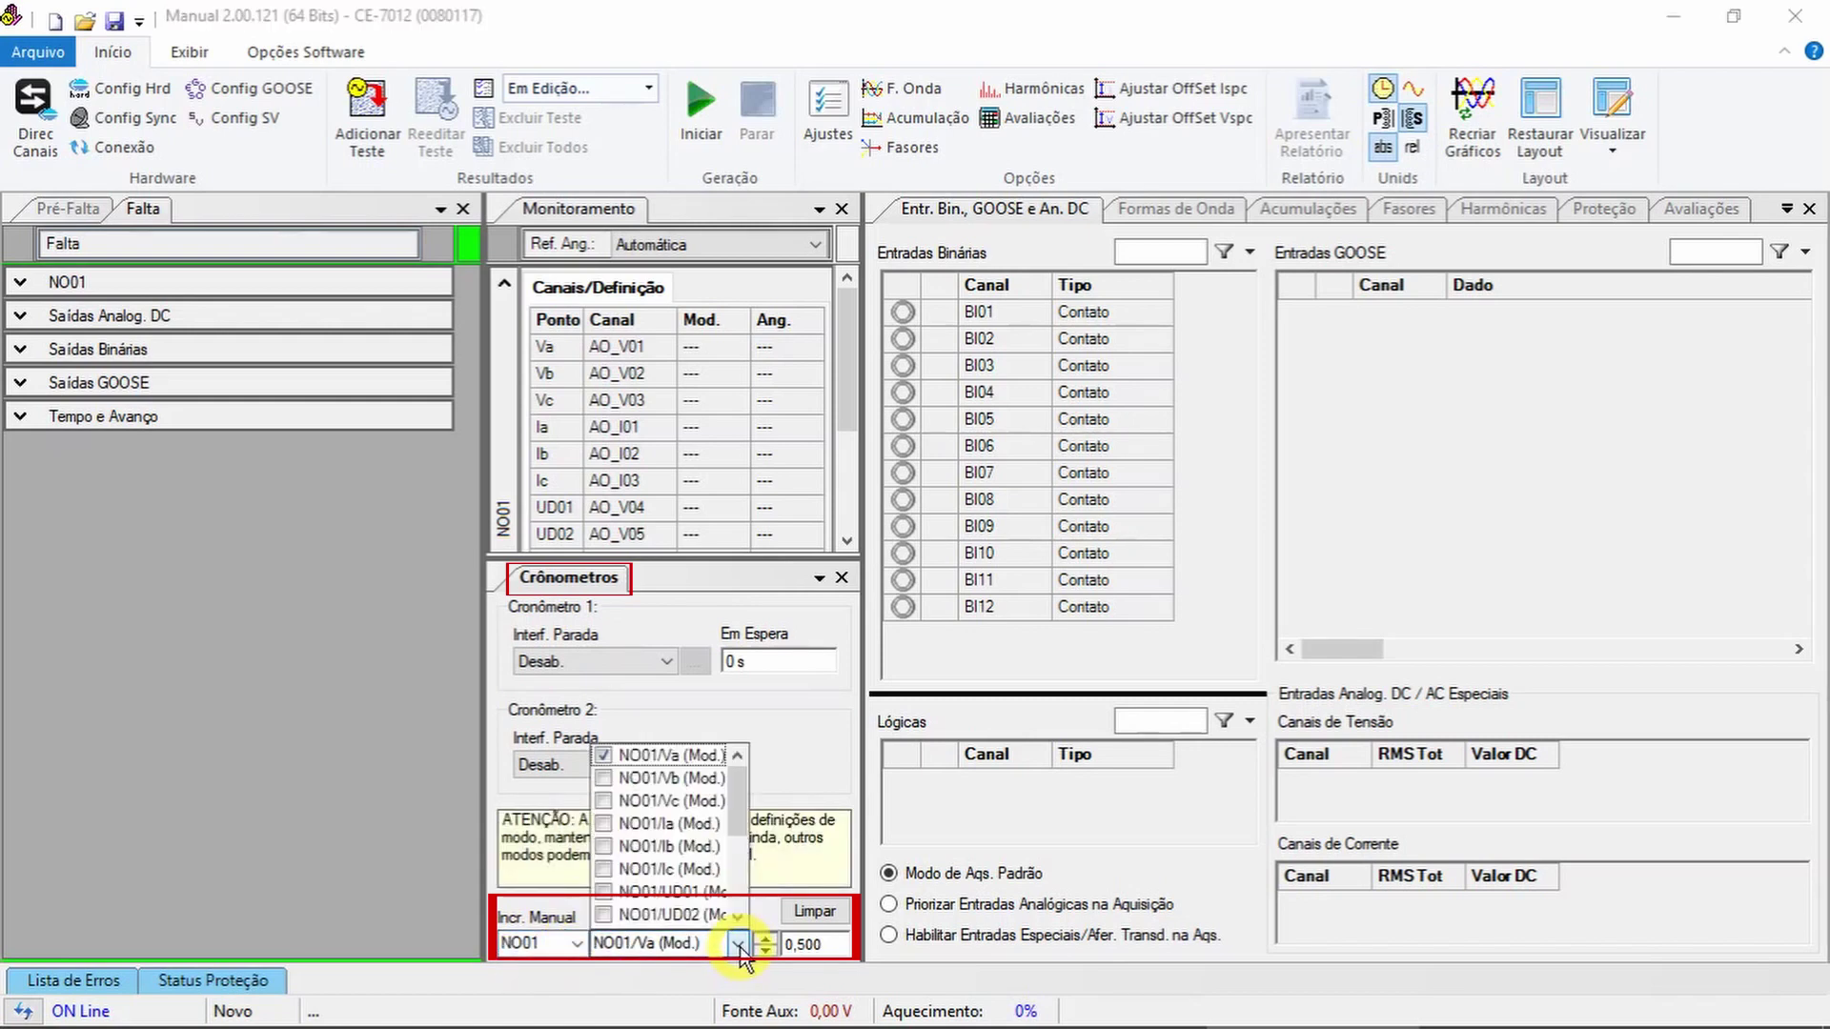
{"action": "left_click", "coordinate": [739, 945]}
{"action": "left_click", "coordinate": [738, 944]}
{"action": "left_click", "coordinate": [820, 747]}
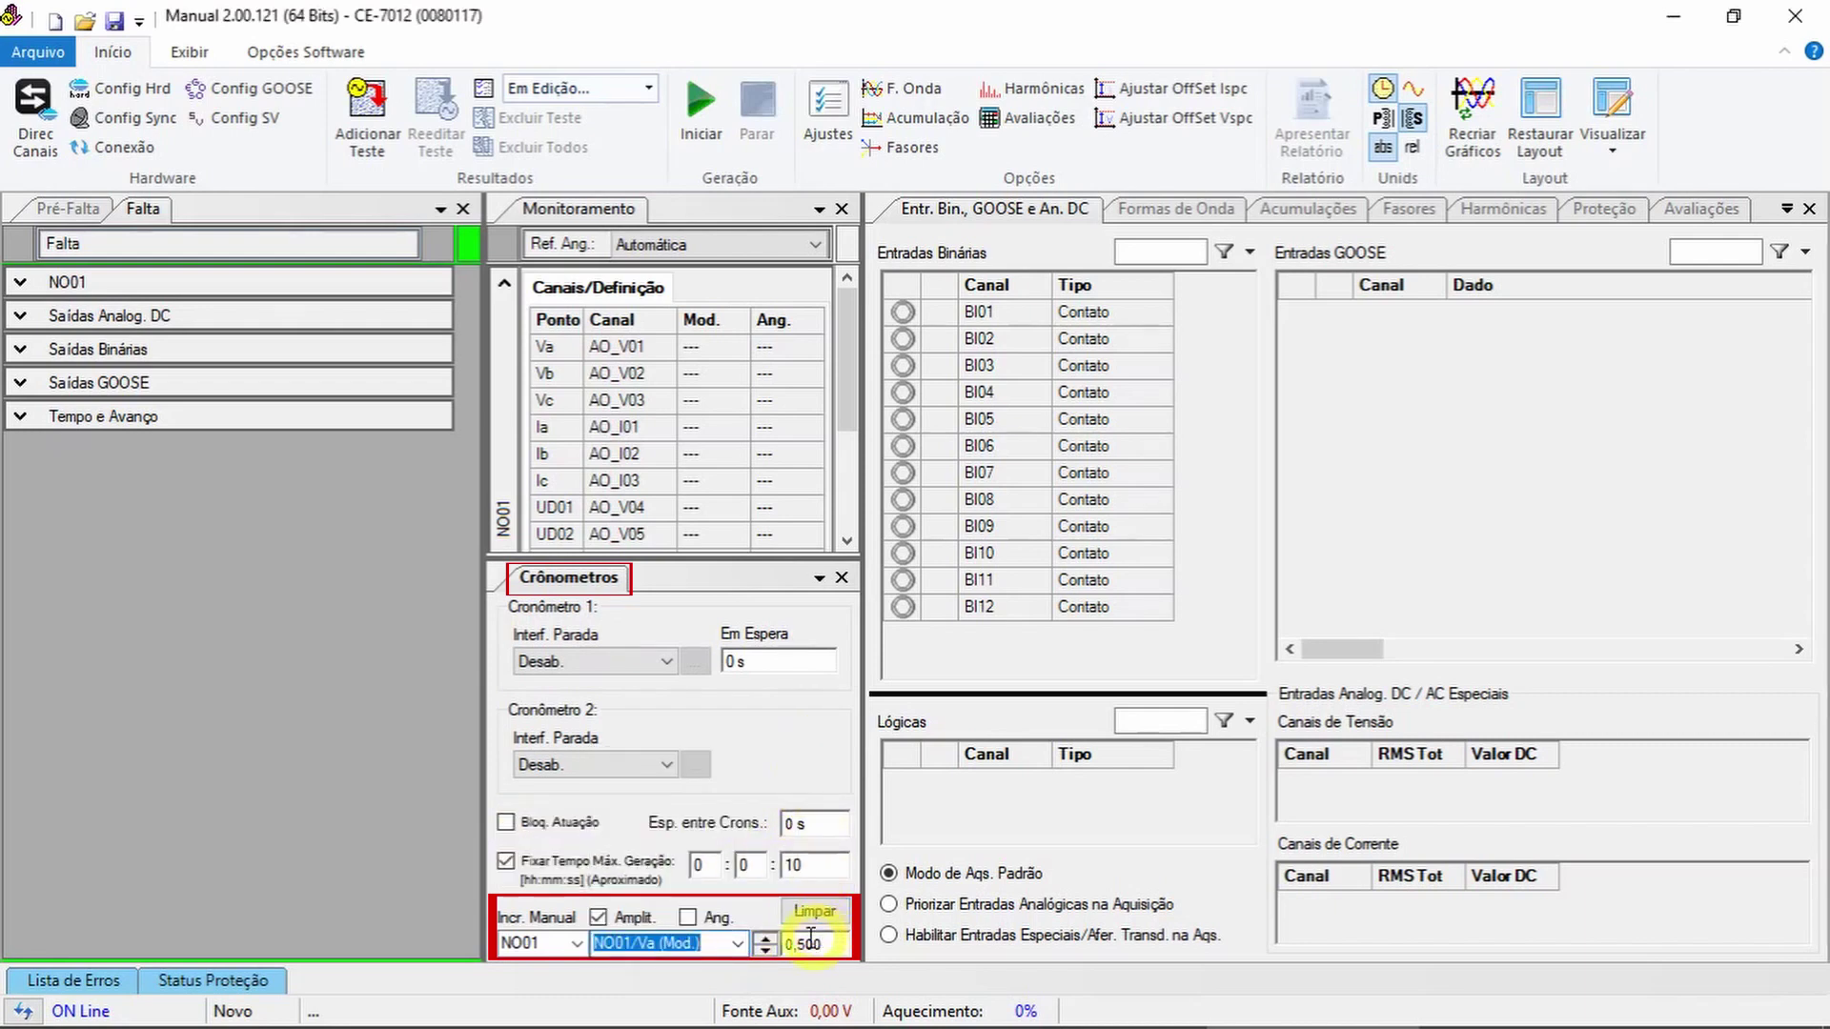
{"action": "left_click", "coordinate": [373, 283]}
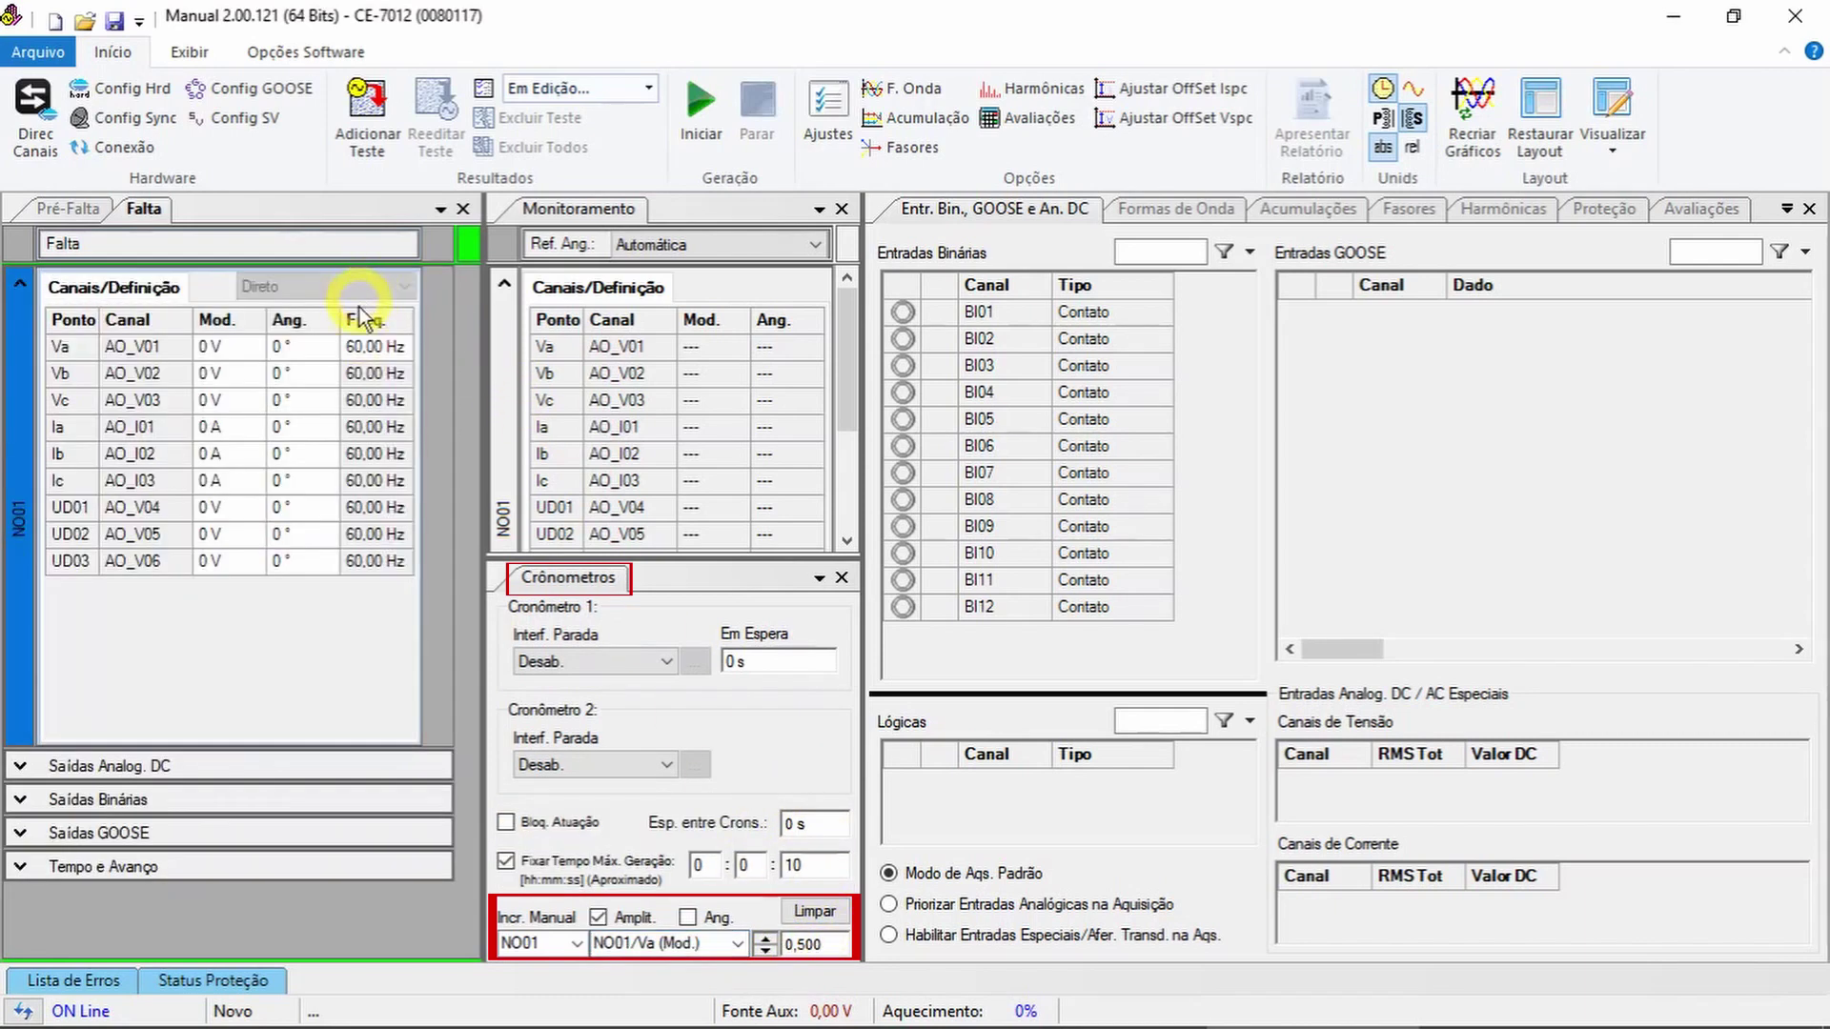
{"action": "left_click", "coordinate": [765, 944]}
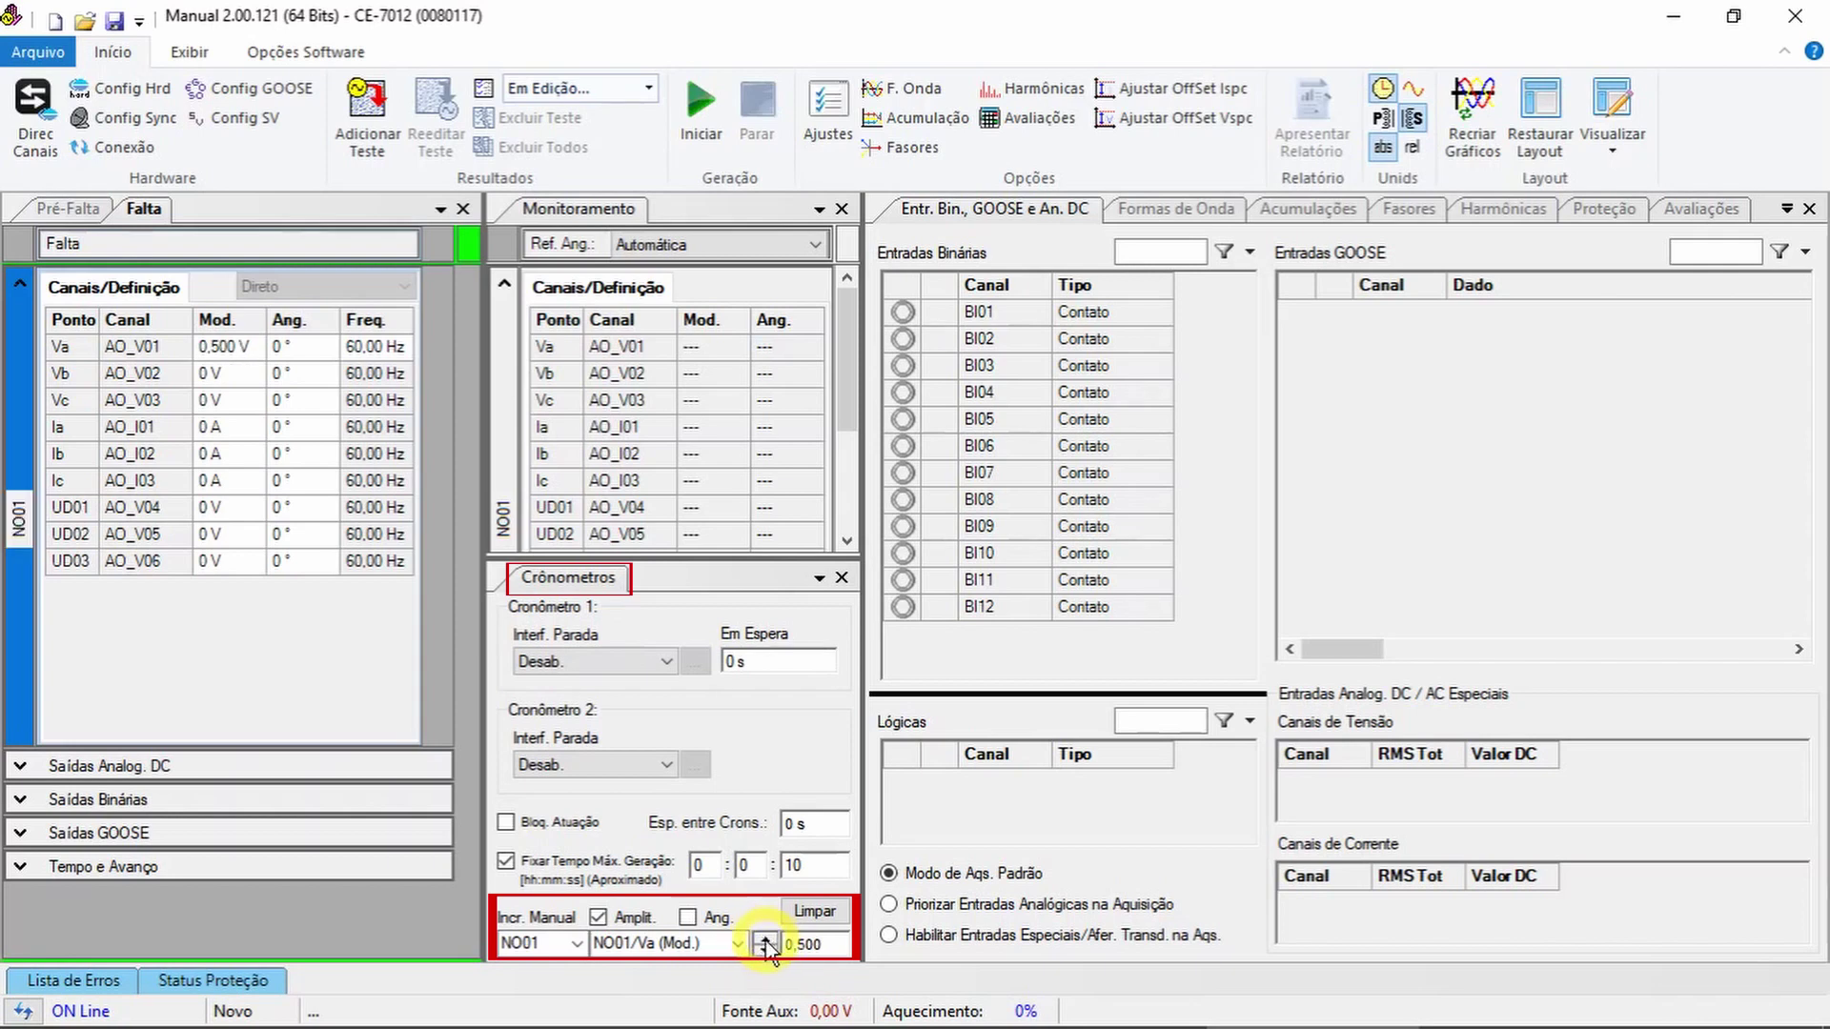
{"action": "left_click", "coordinate": [765, 944]}
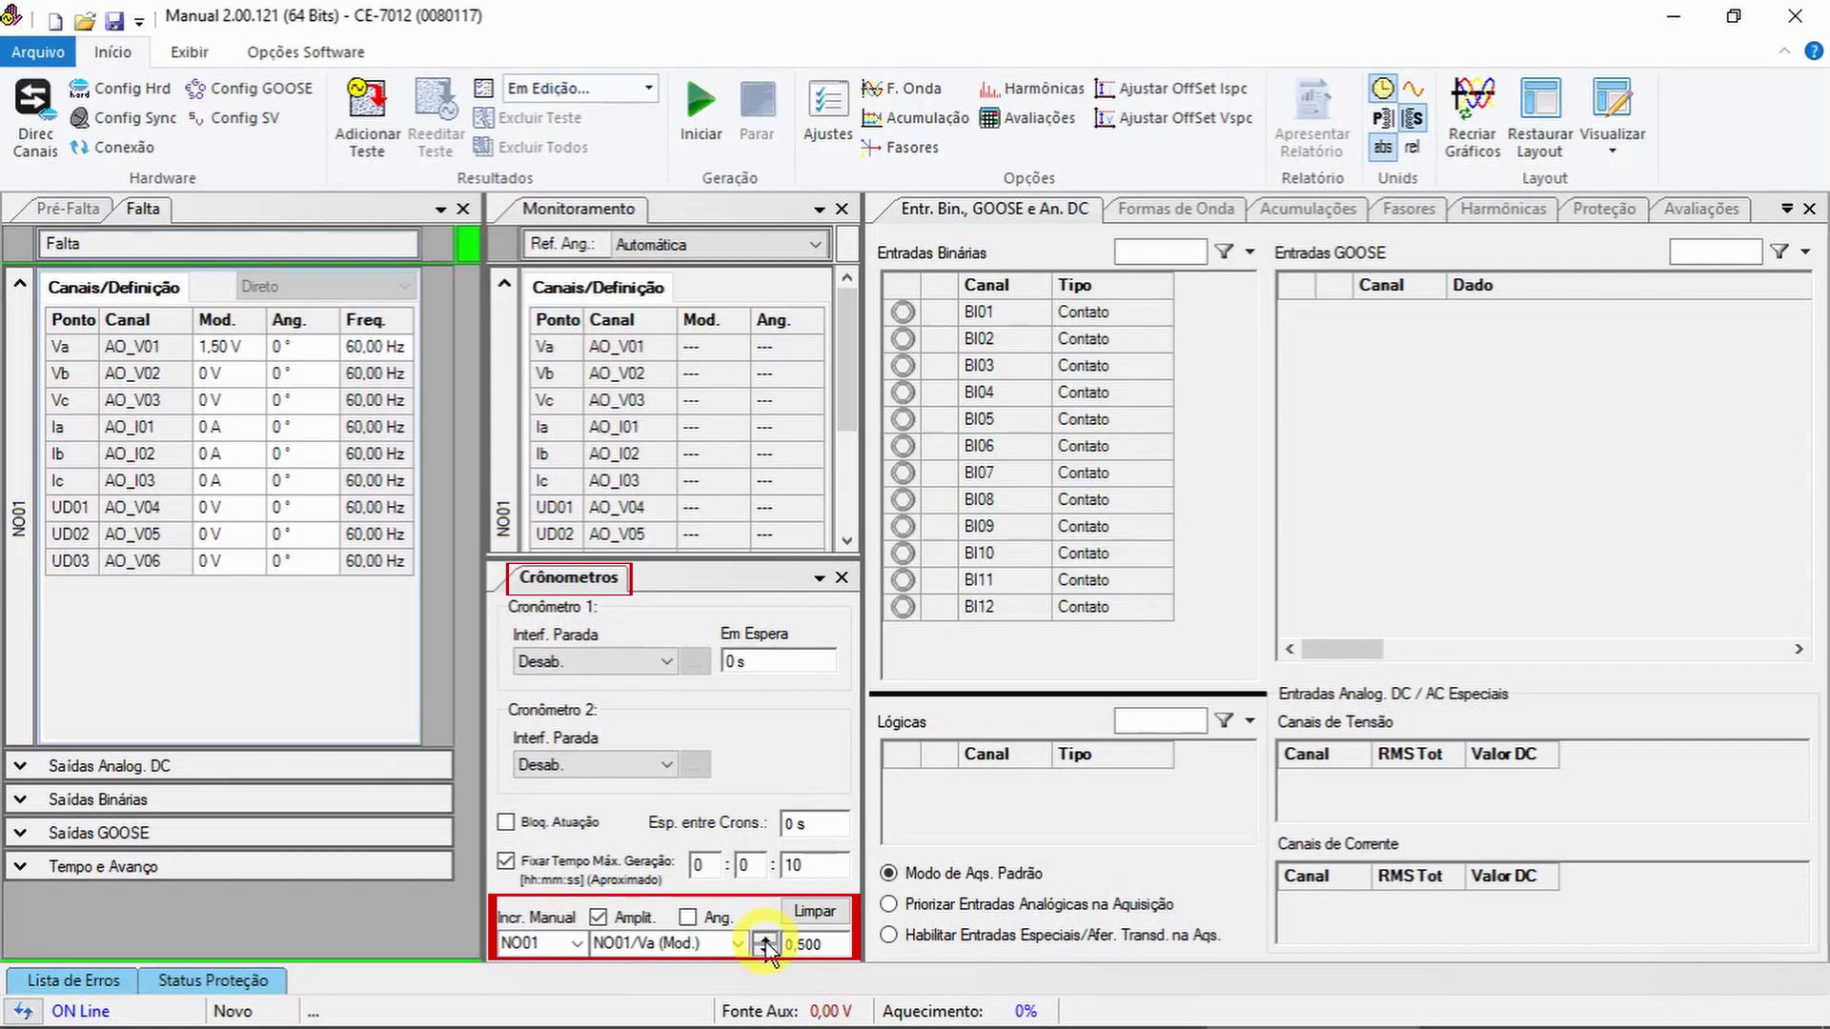
{"action": "left_click", "coordinate": [765, 943]}
{"action": "left_click", "coordinate": [765, 950]}
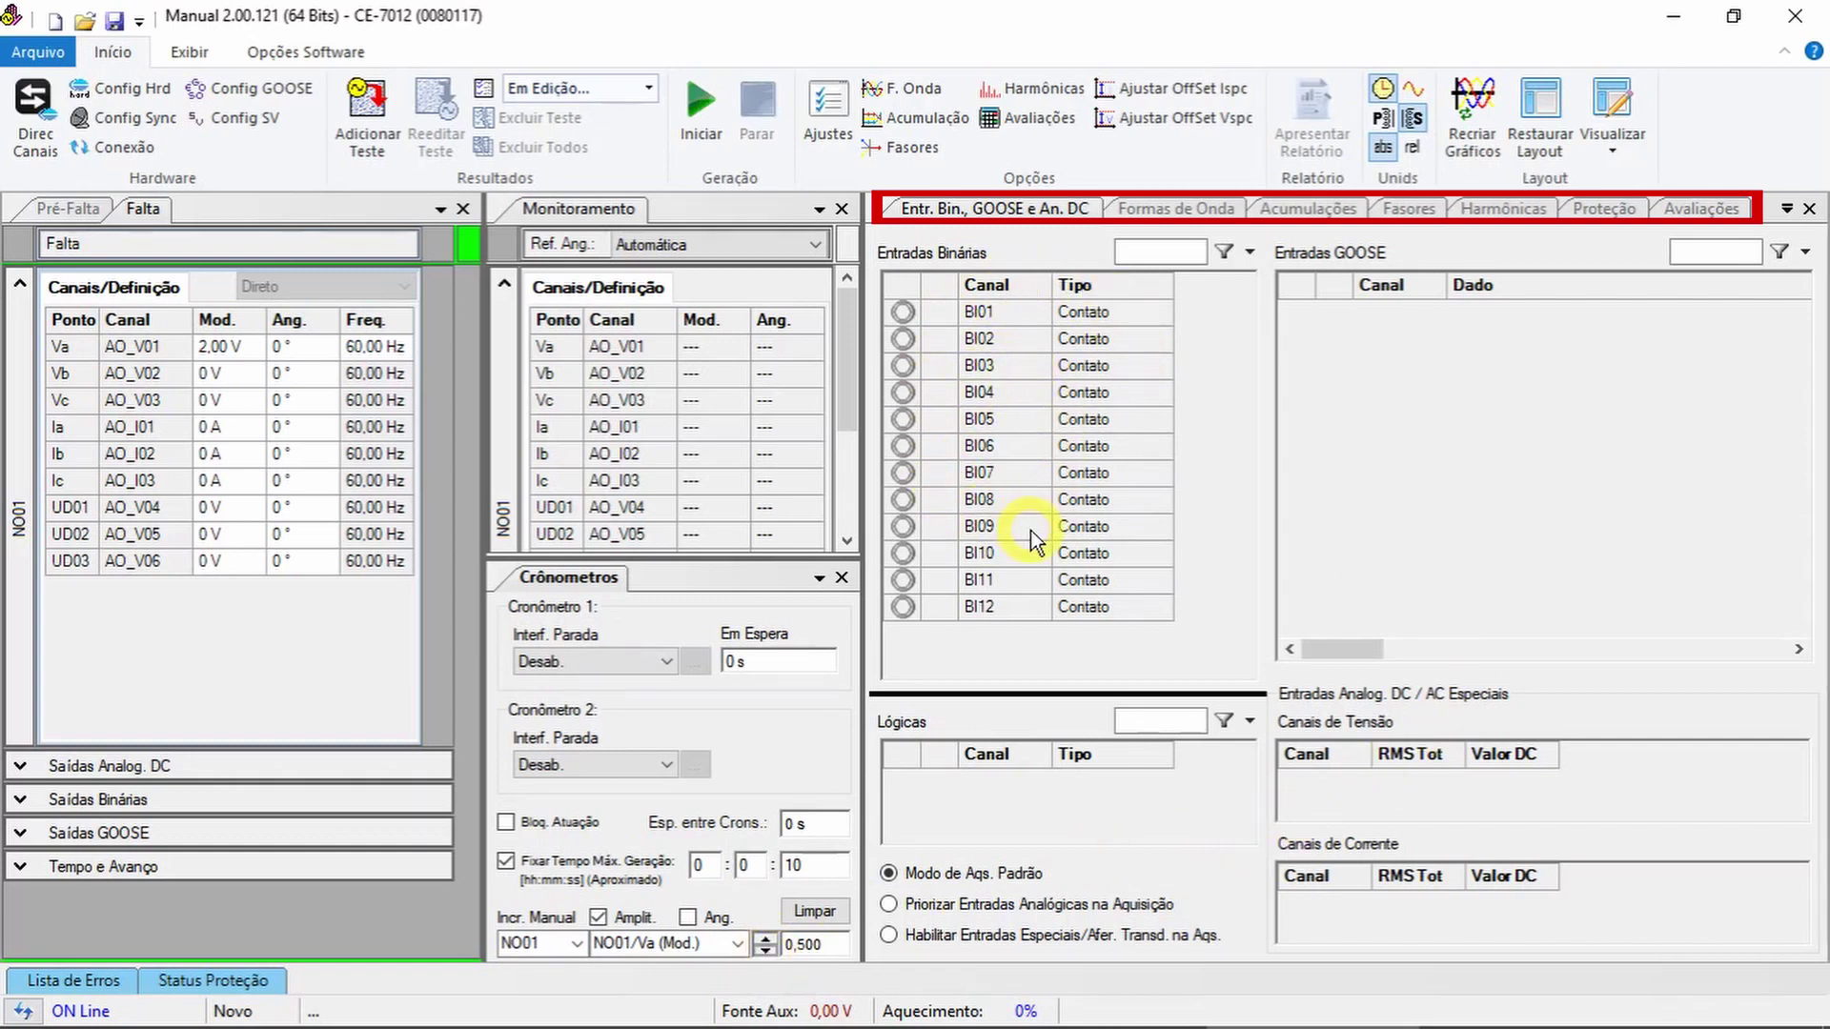
Examine the result views from Formas de Onda through Avaliações, plus Relat TimeStamp GOOSE and Erros Entr. SV
{"action": "left_click", "coordinate": [1176, 209]}
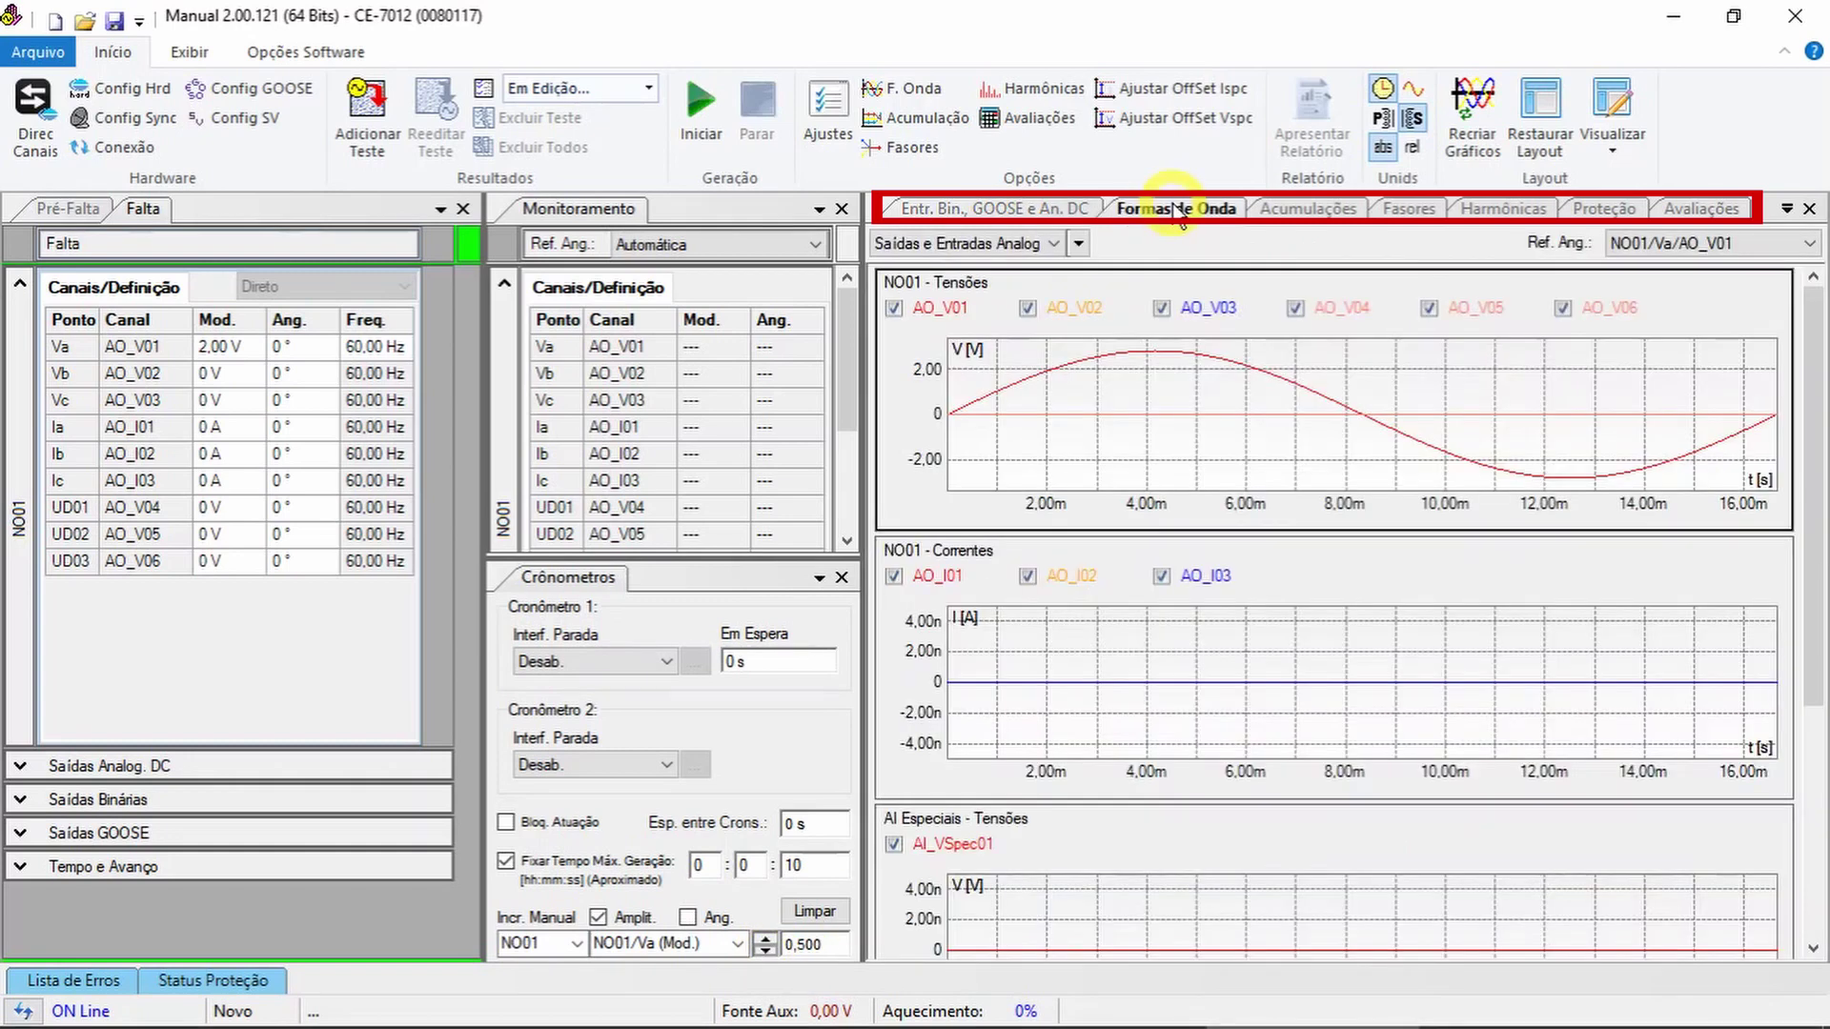
{"action": "left_click", "coordinate": [1283, 212]}
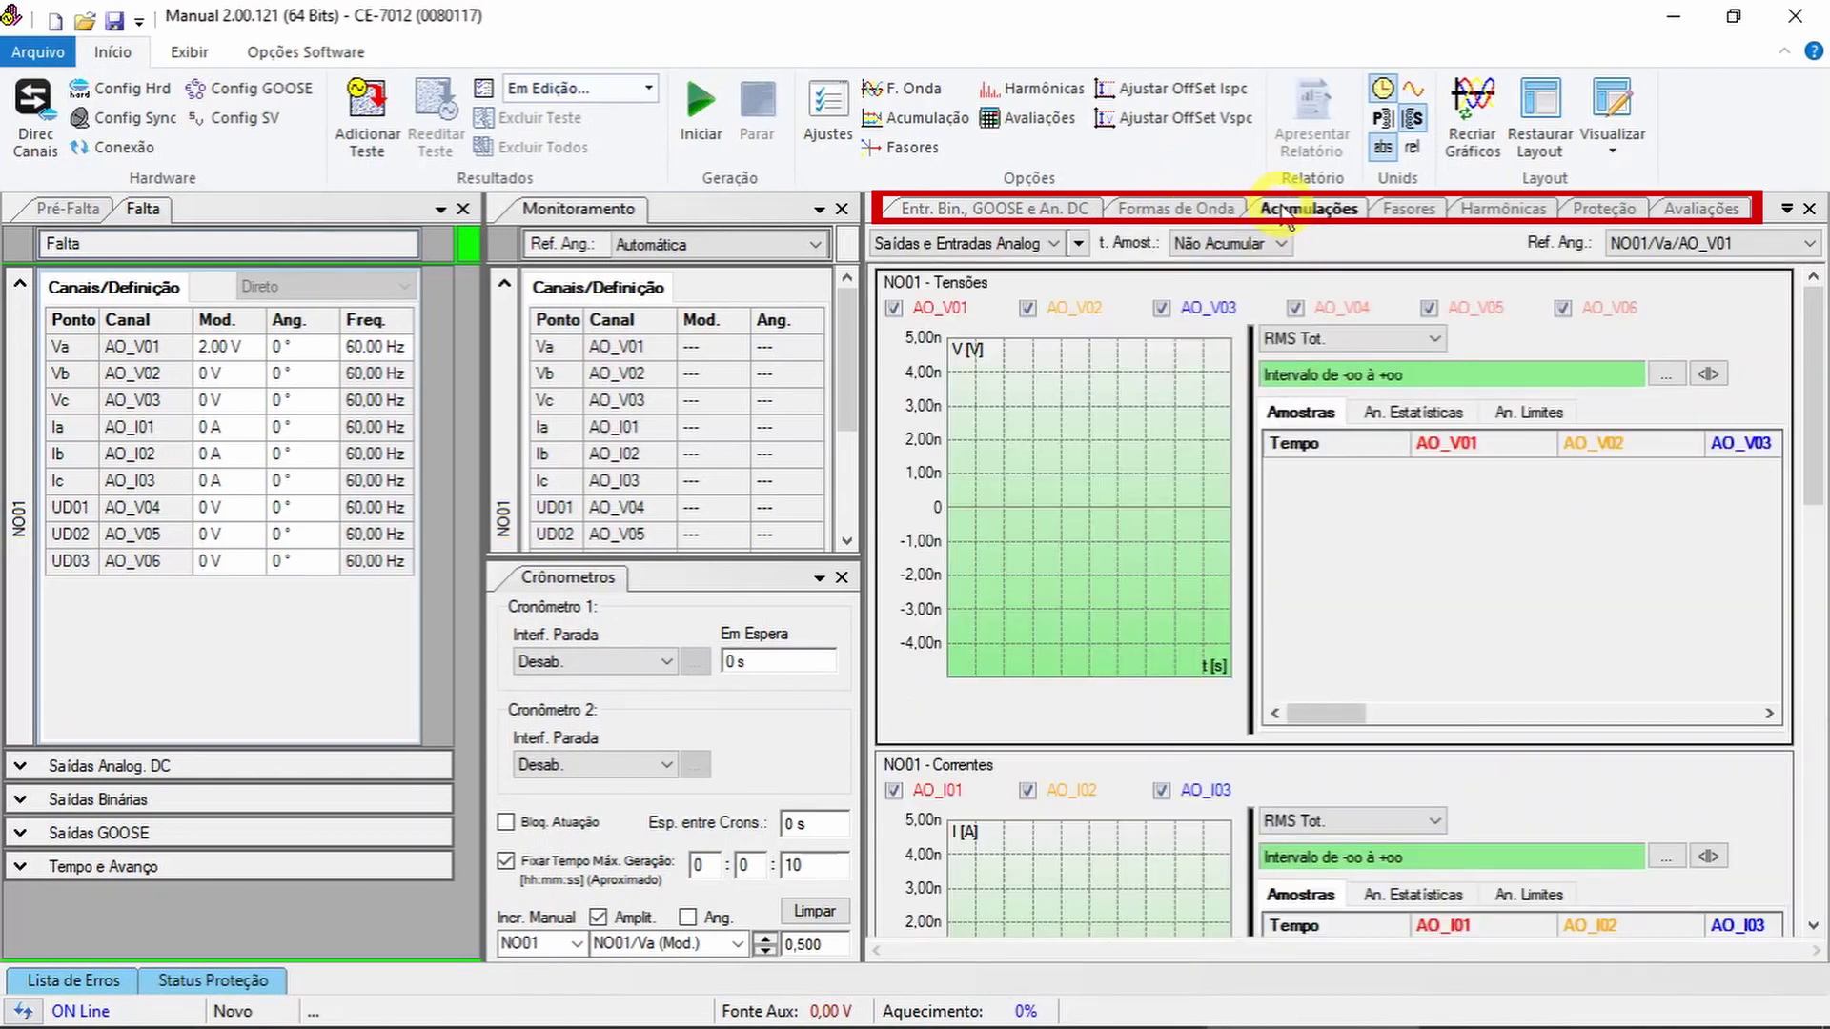
{"action": "left_click", "coordinate": [1396, 211]}
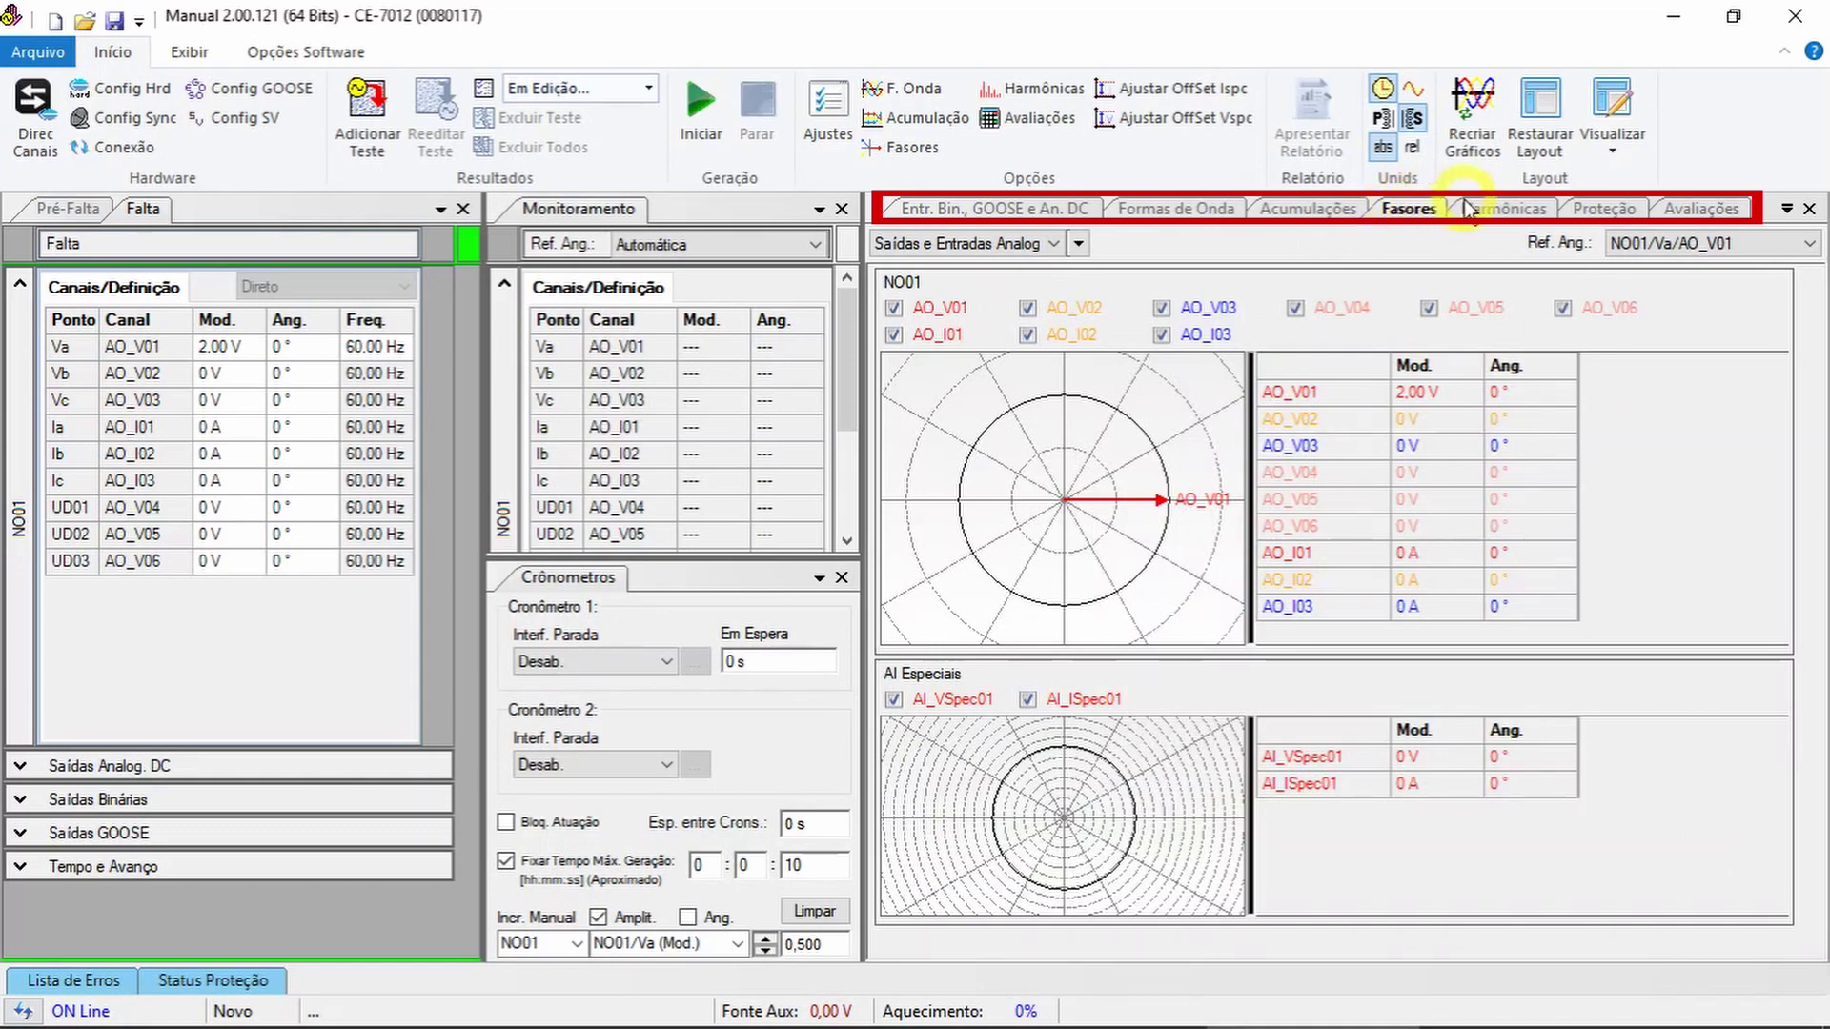
{"action": "left_click", "coordinate": [1496, 211]}
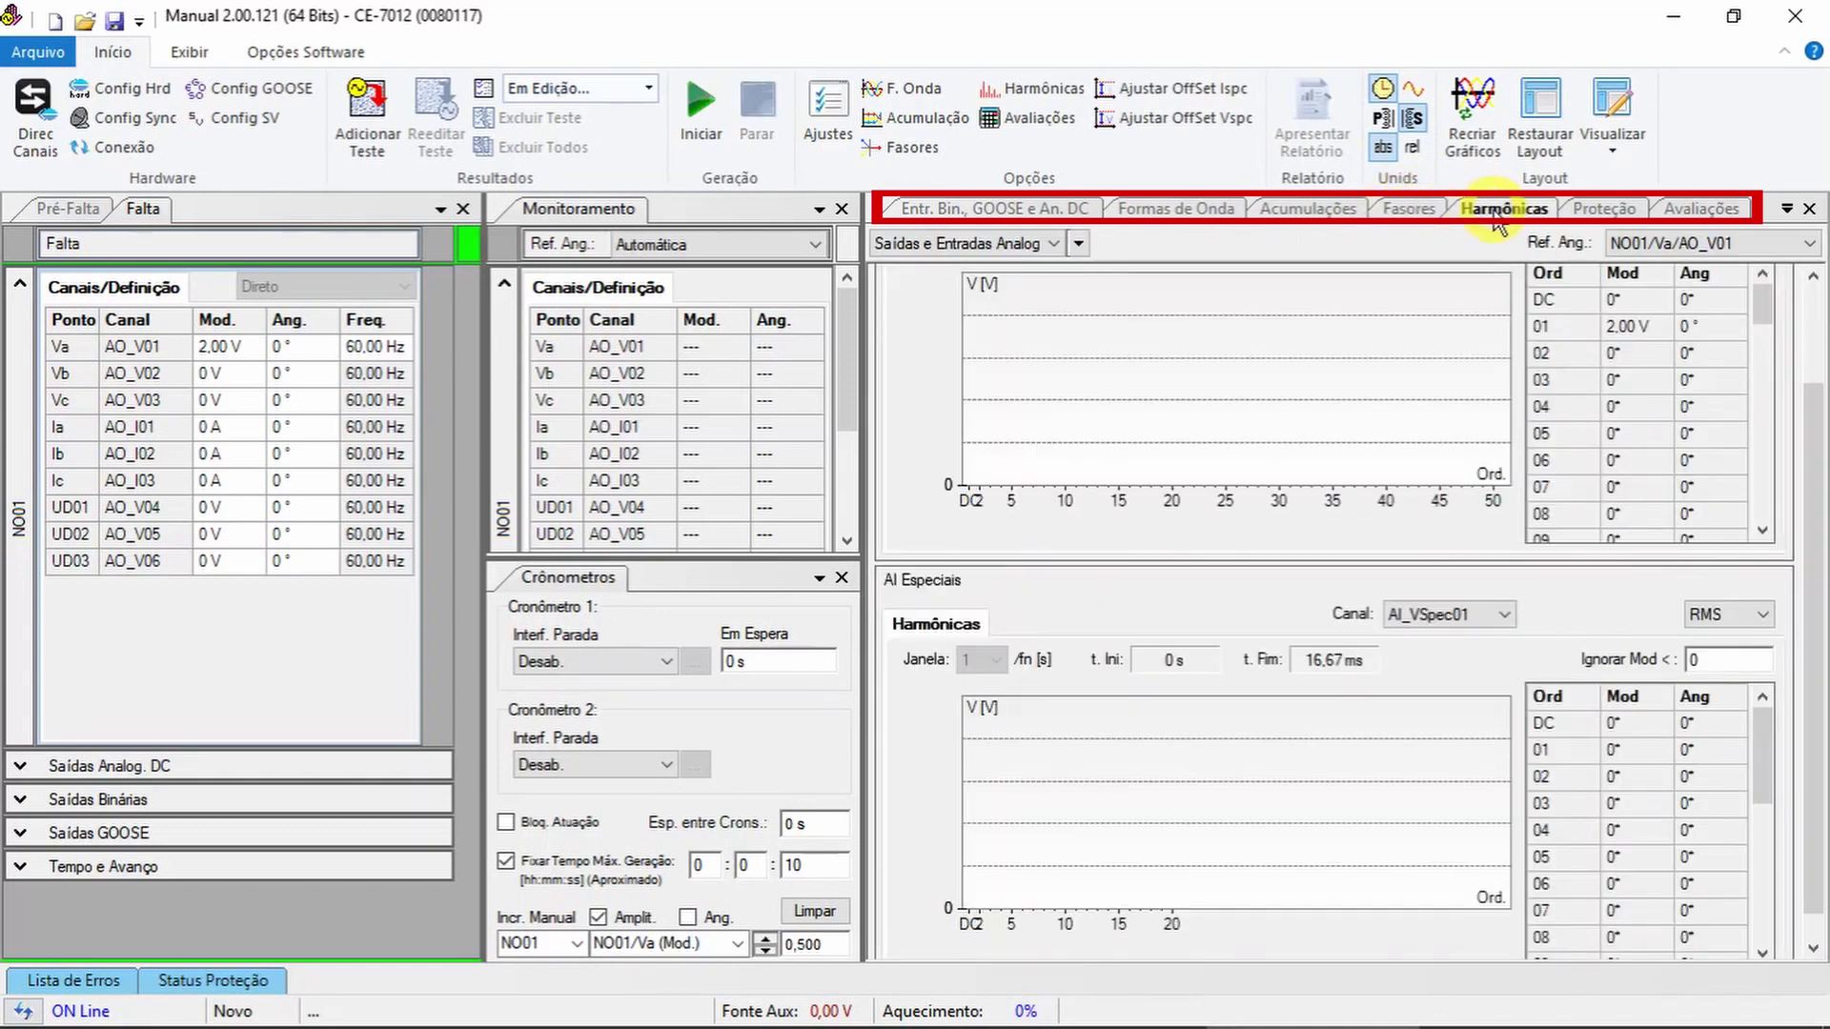
{"action": "left_click", "coordinate": [1586, 212]}
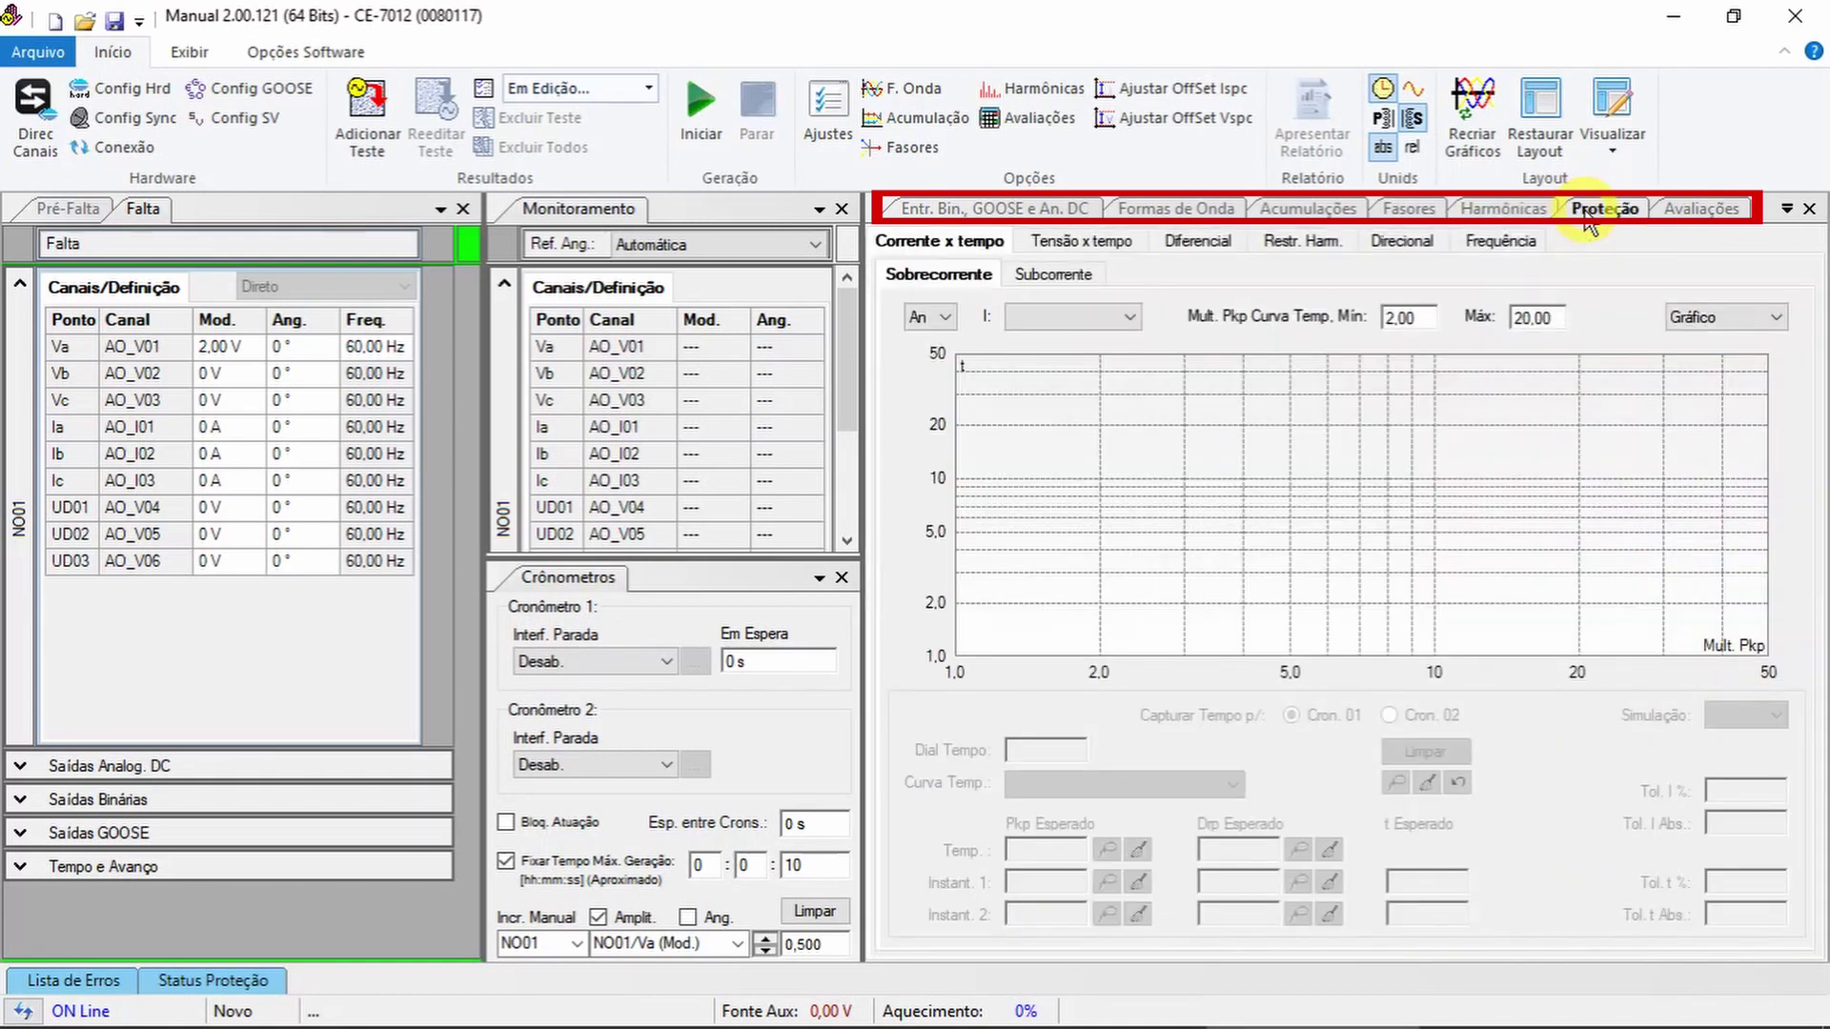
{"action": "left_click", "coordinate": [1693, 212]}
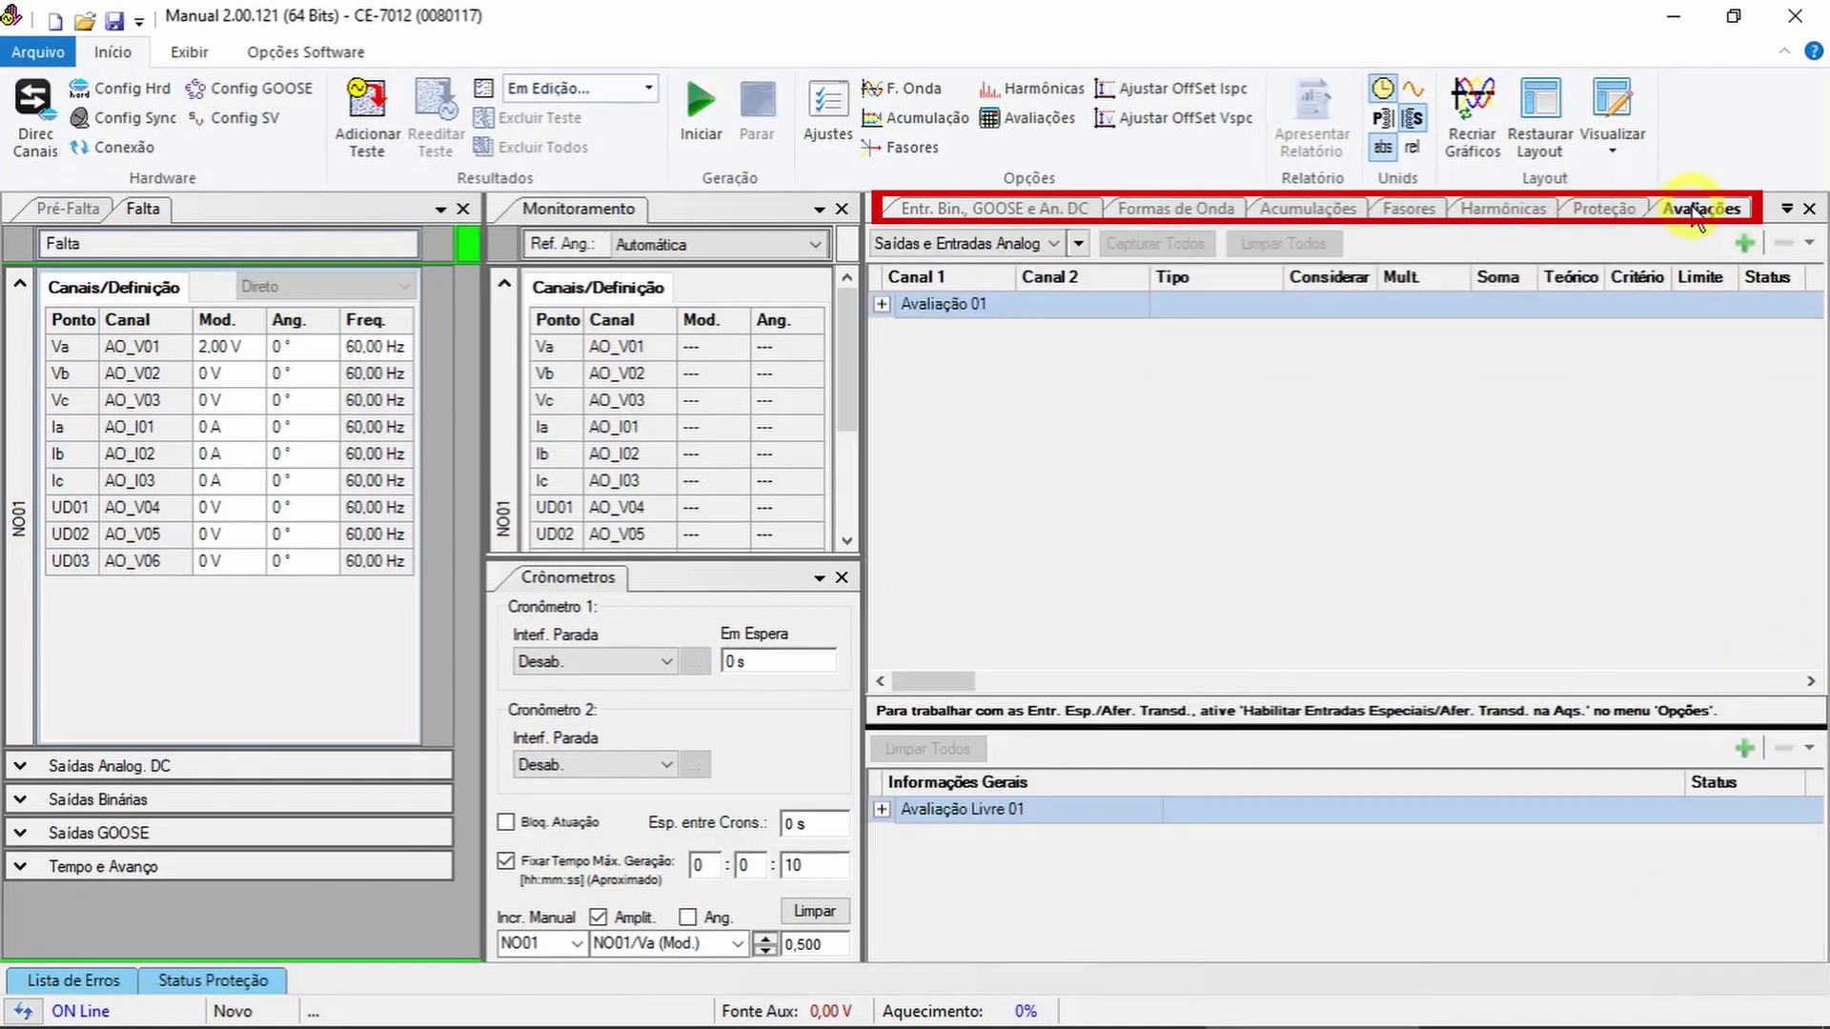
{"action": "left_click", "coordinate": [1786, 209]}
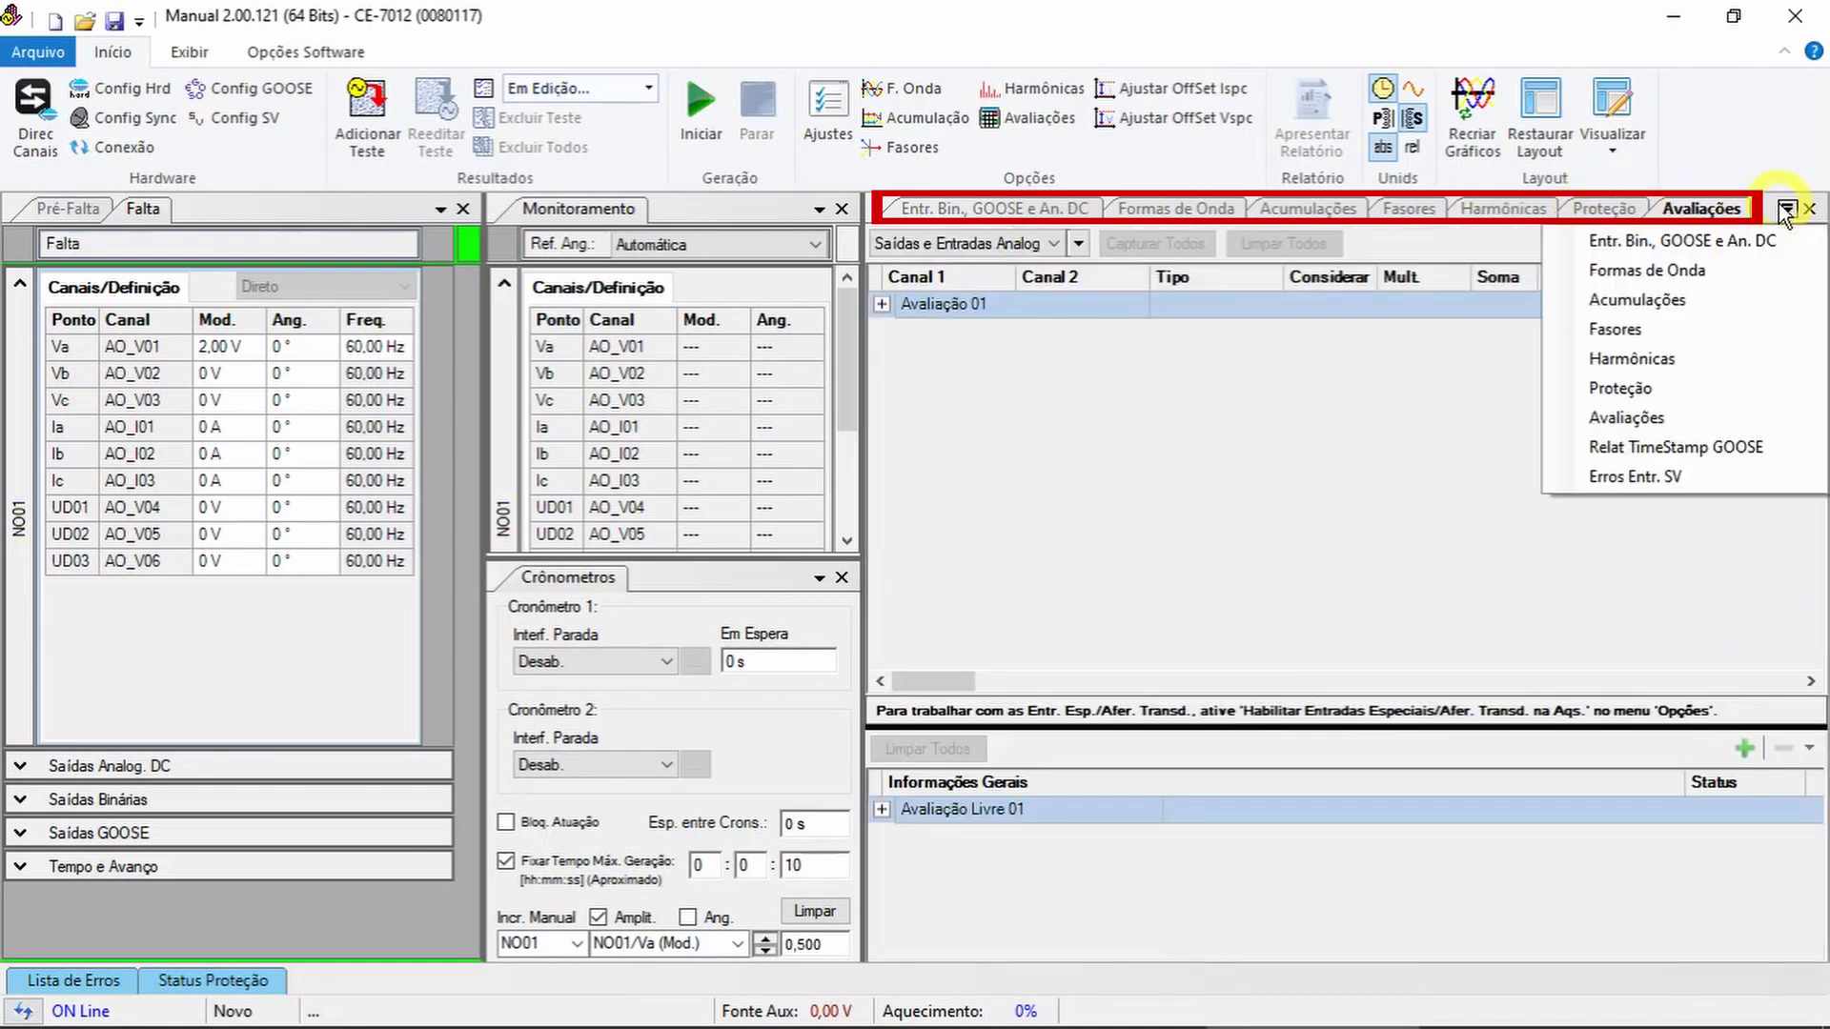
{"action": "left_click", "coordinate": [1712, 448]}
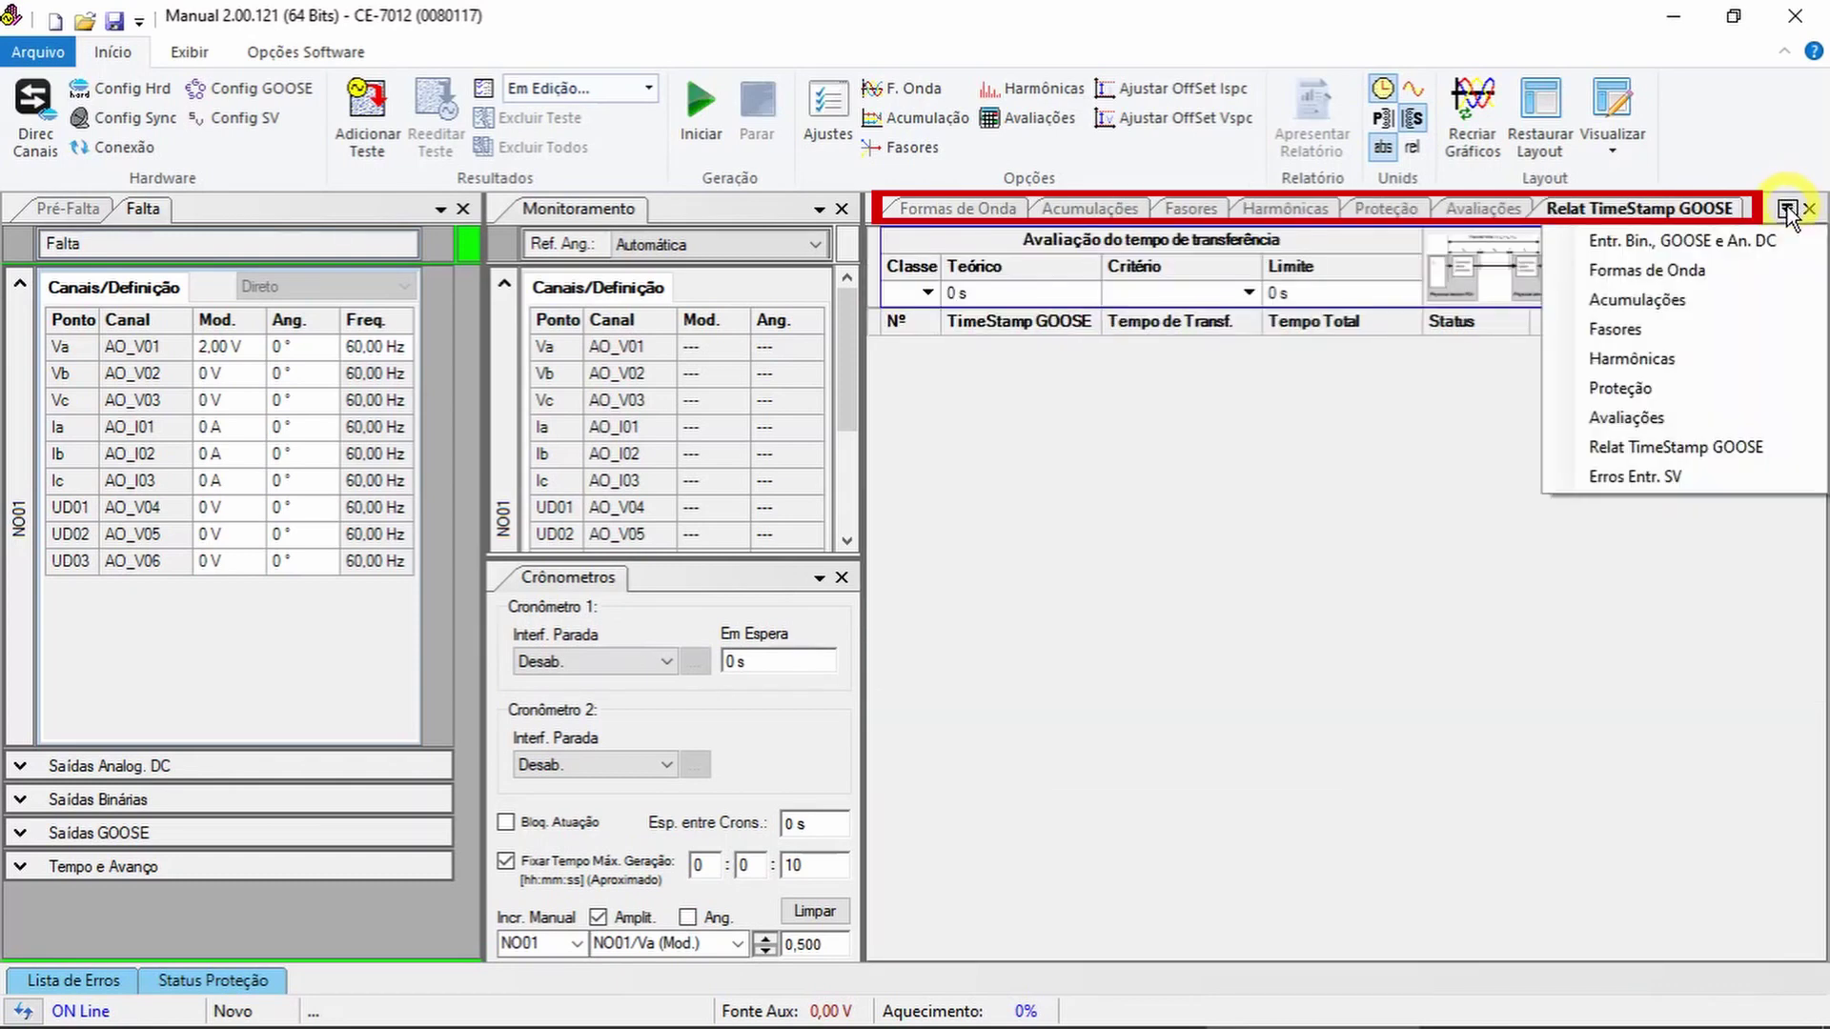
{"action": "left_click", "coordinate": [1787, 208]}
{"action": "left_click", "coordinate": [1724, 477]}
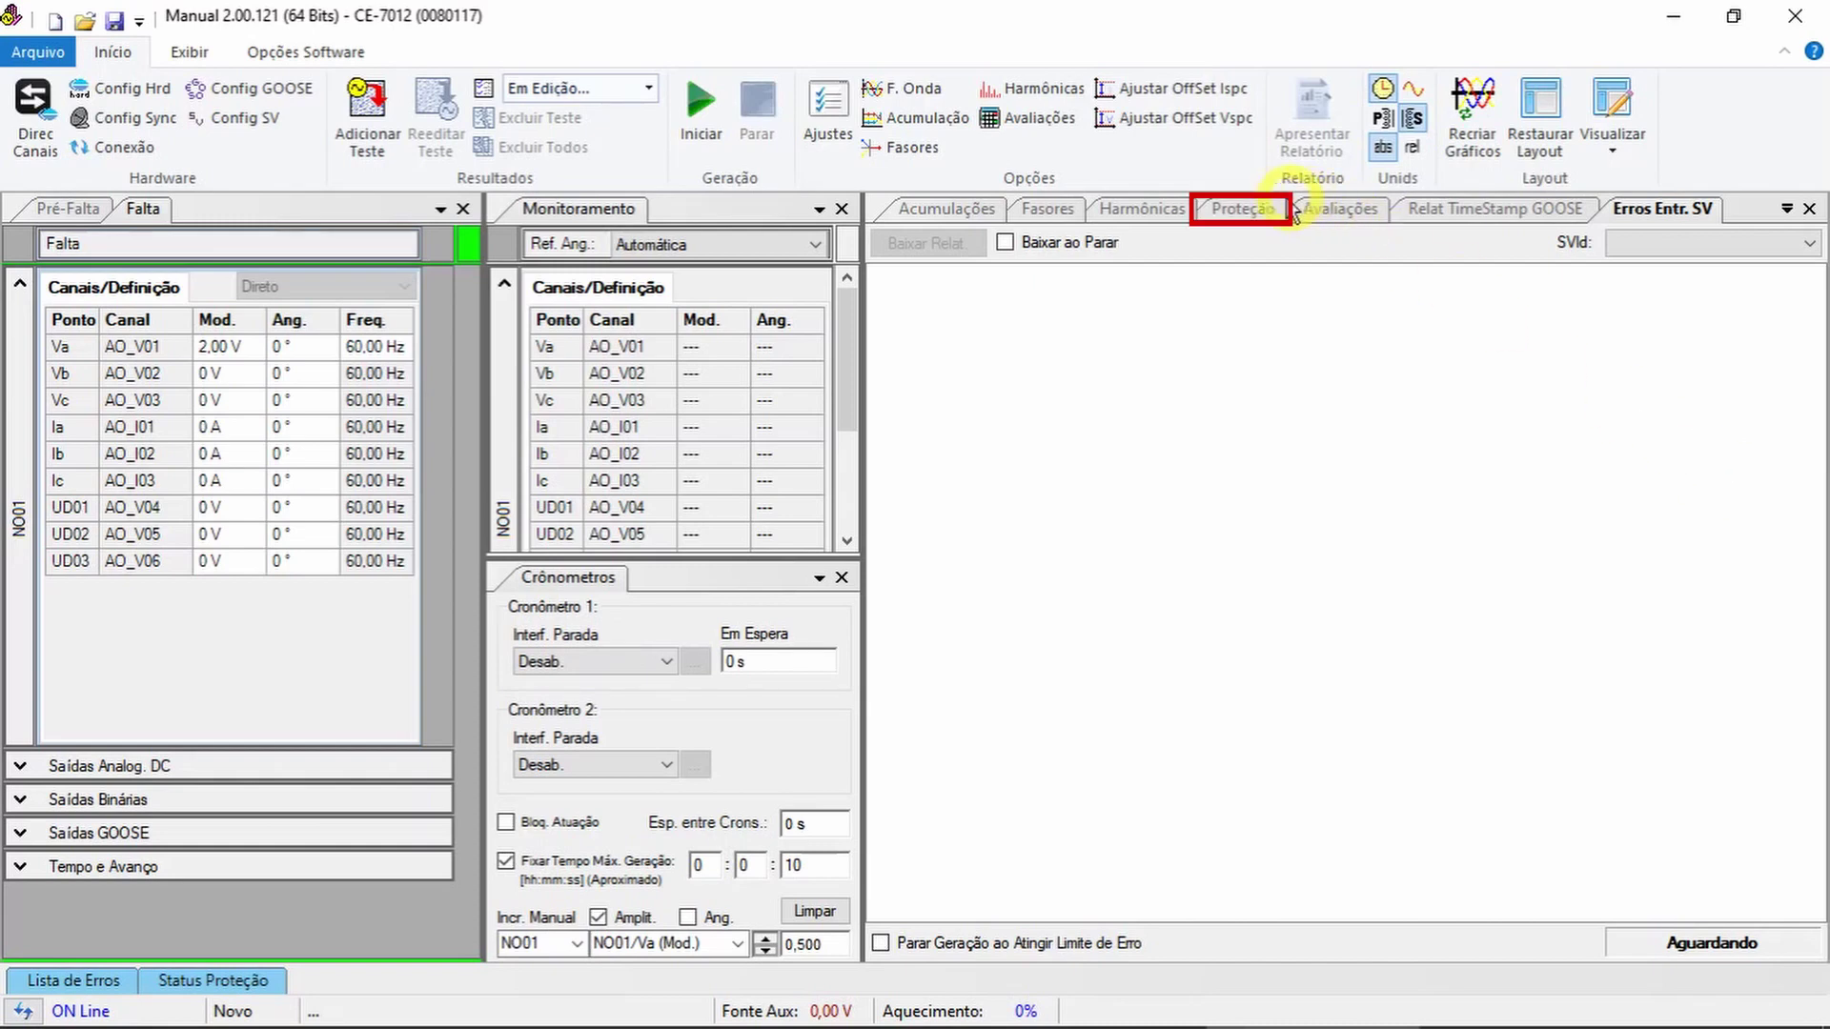
Examine the Proteção views for current and voltage versus time, differential, harmonic restraint, directional (including power and impedance) and frequency
{"action": "left_click", "coordinate": [1246, 219]}
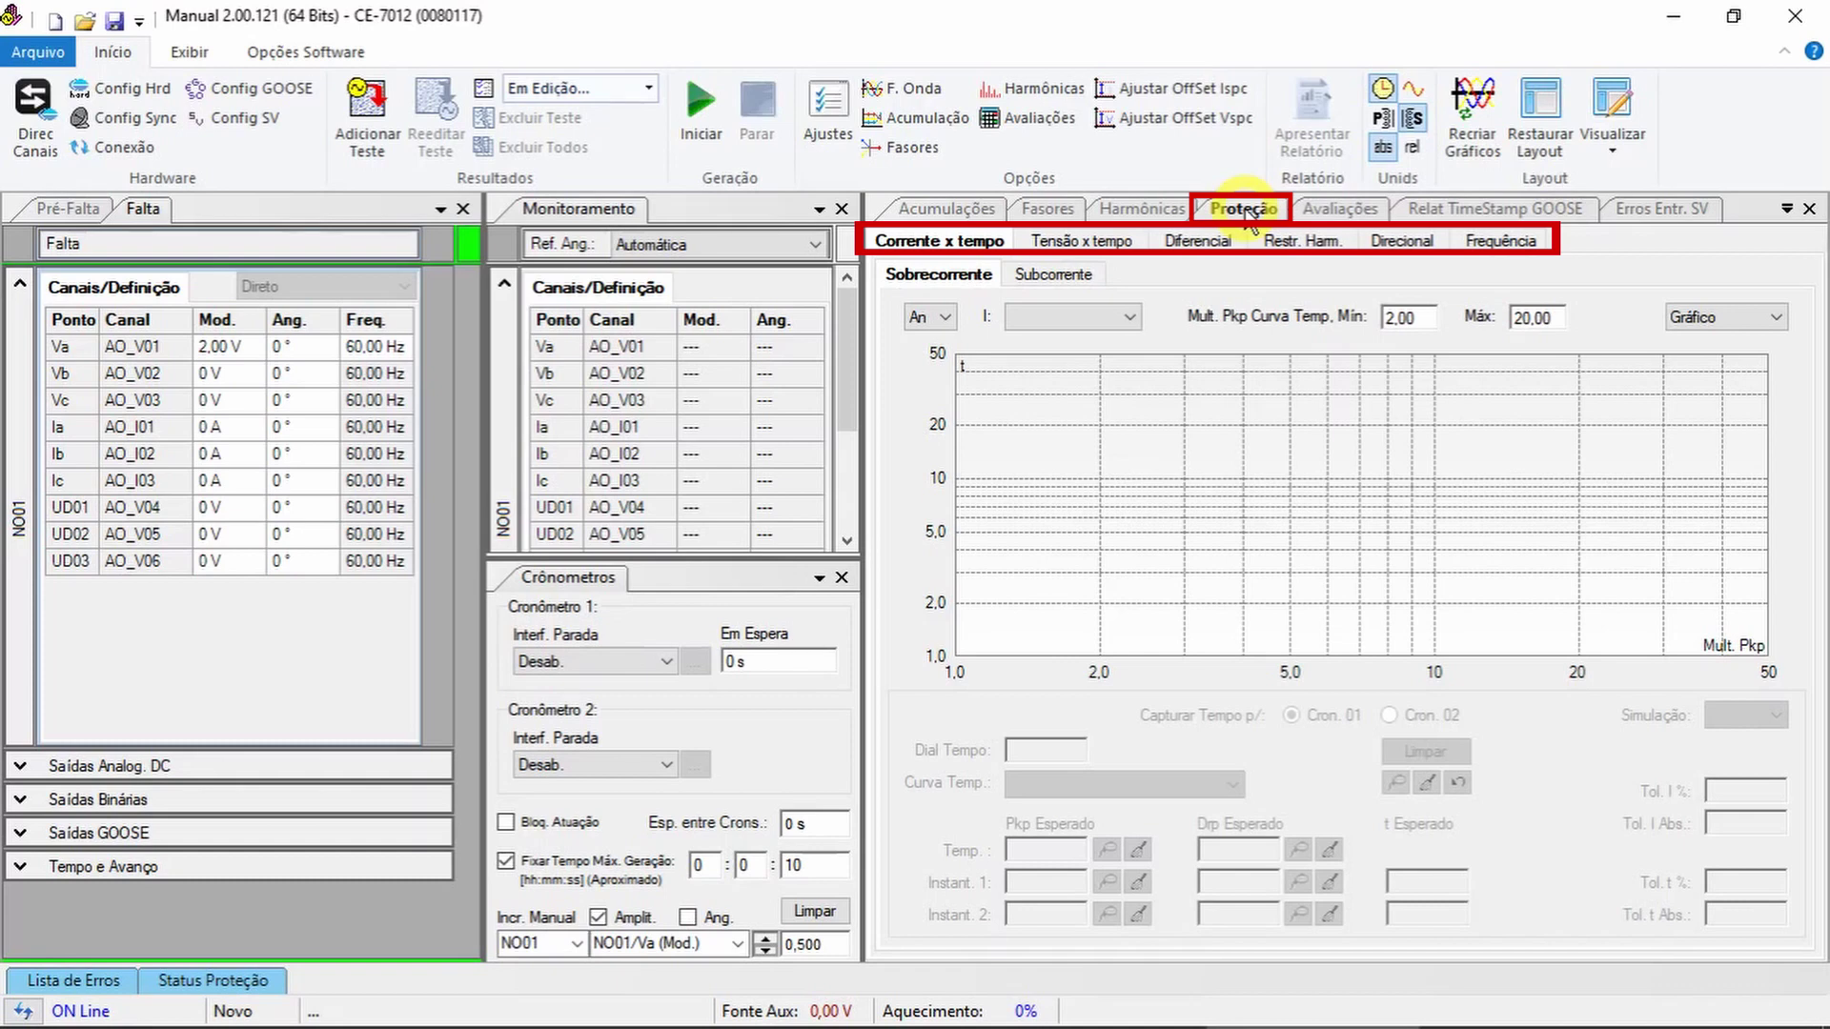
{"action": "left_click", "coordinate": [1029, 279]}
{"action": "left_click", "coordinate": [1082, 241]}
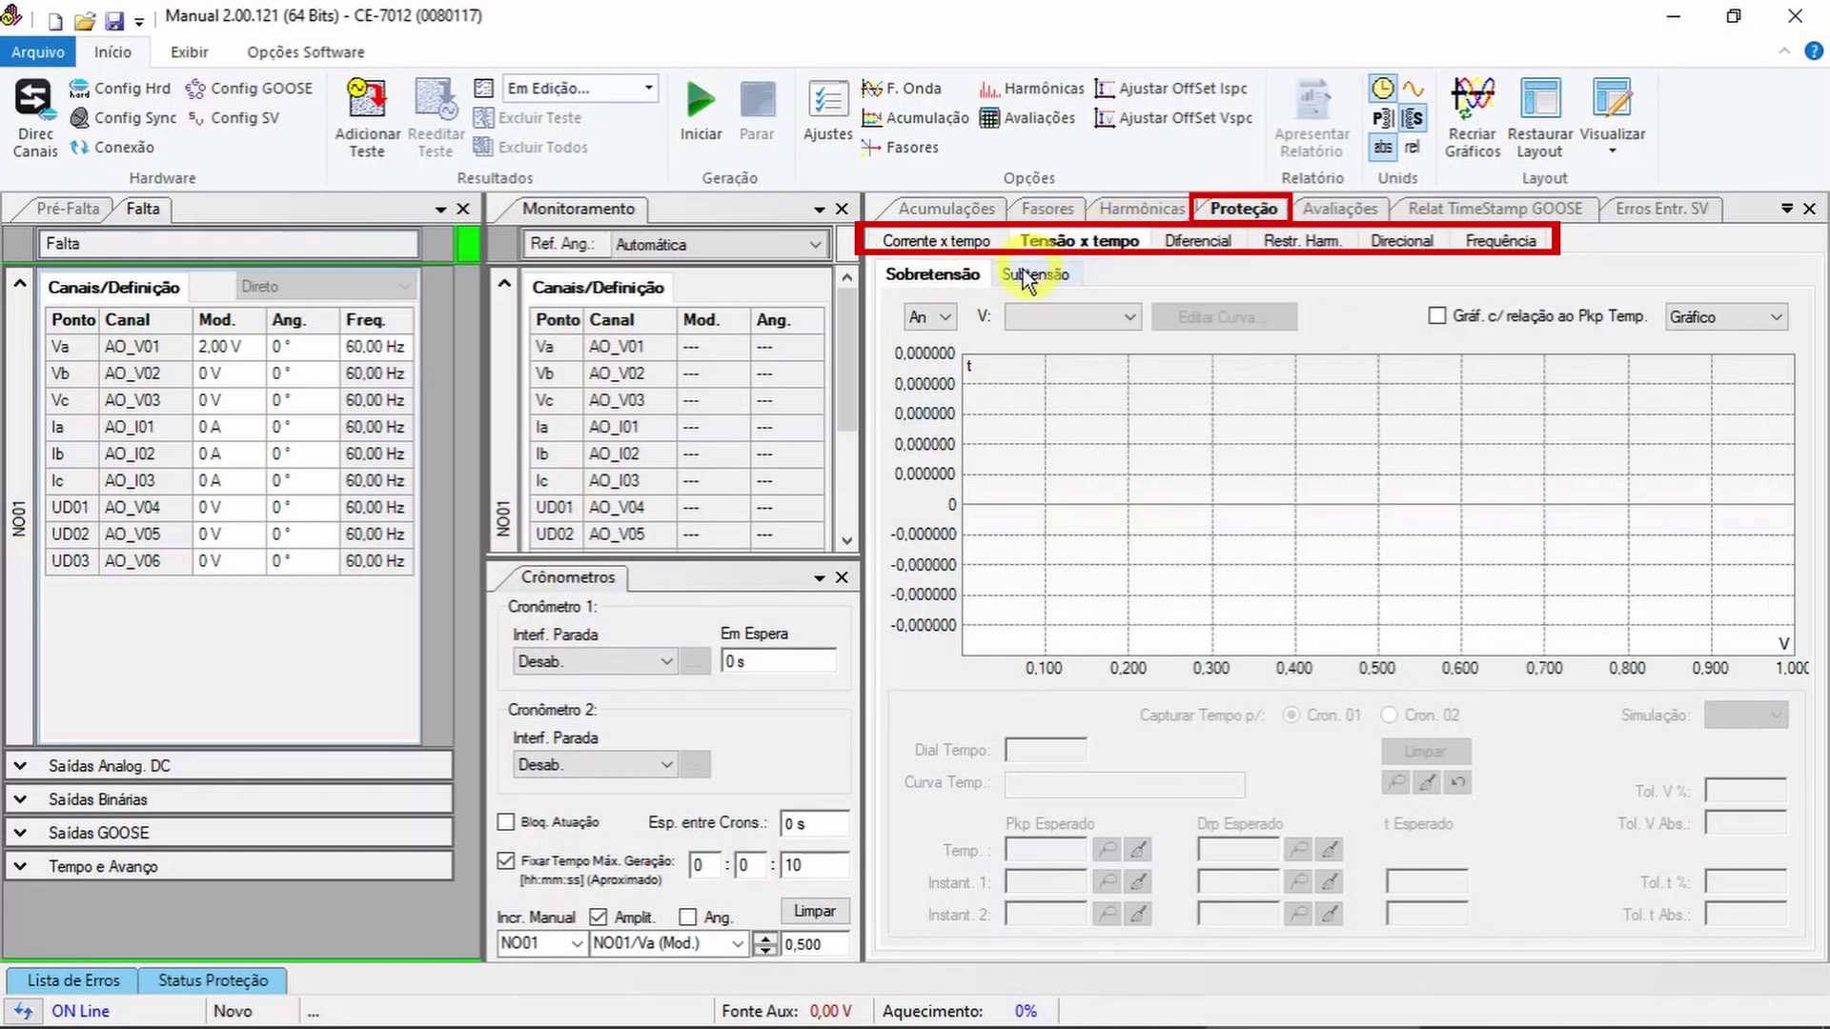
{"action": "left_click", "coordinate": [1020, 277]}
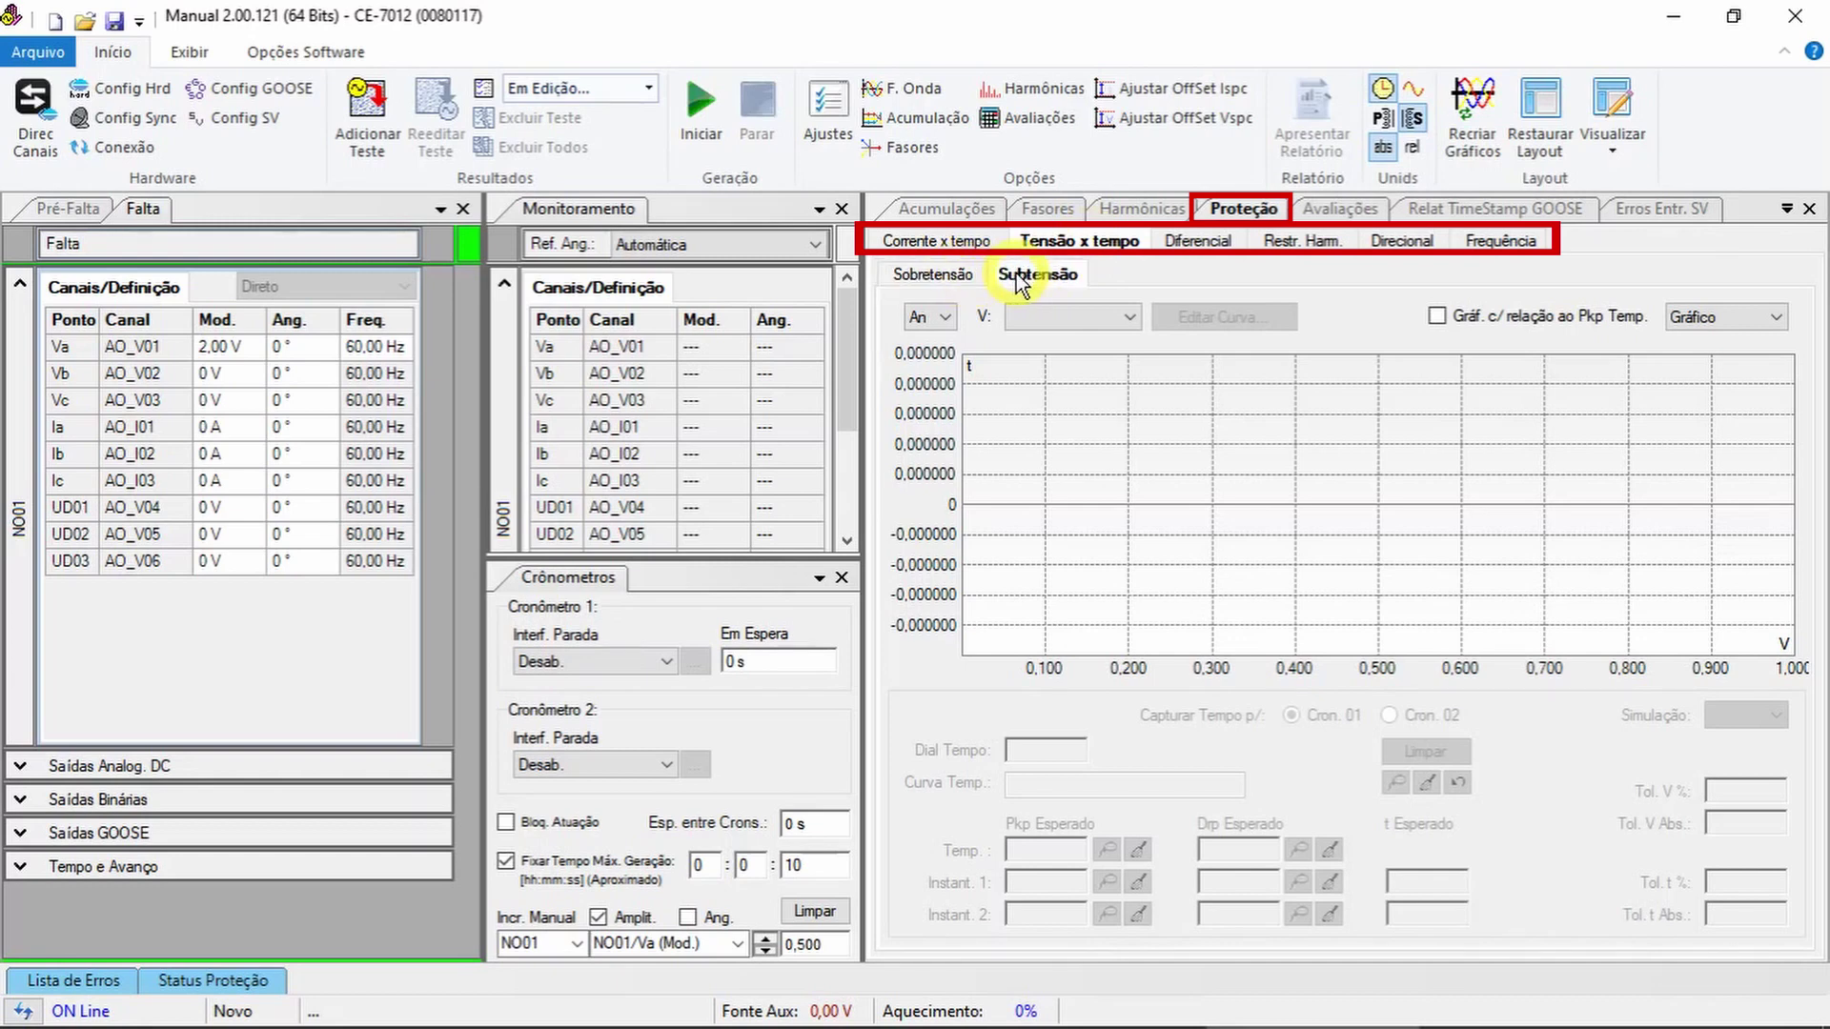
{"action": "left_click", "coordinate": [1197, 241]}
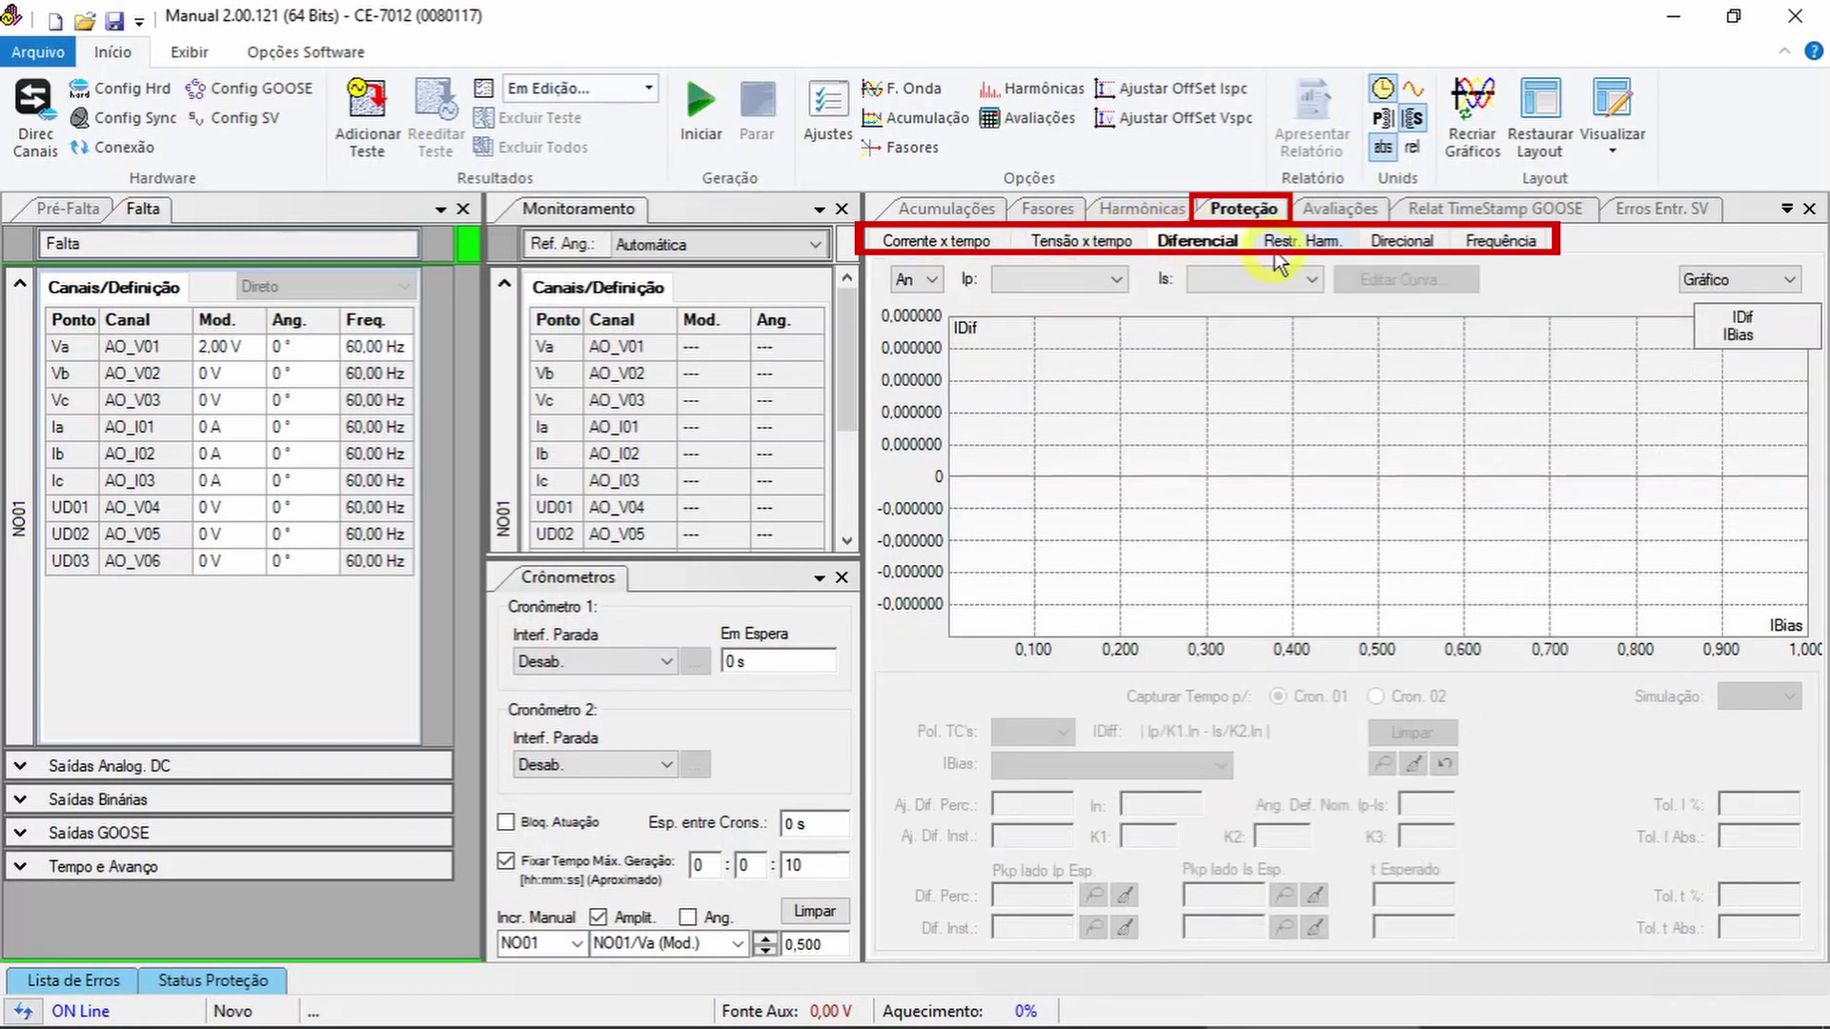
{"action": "left_click", "coordinate": [1313, 243]}
{"action": "left_click", "coordinate": [1401, 241]}
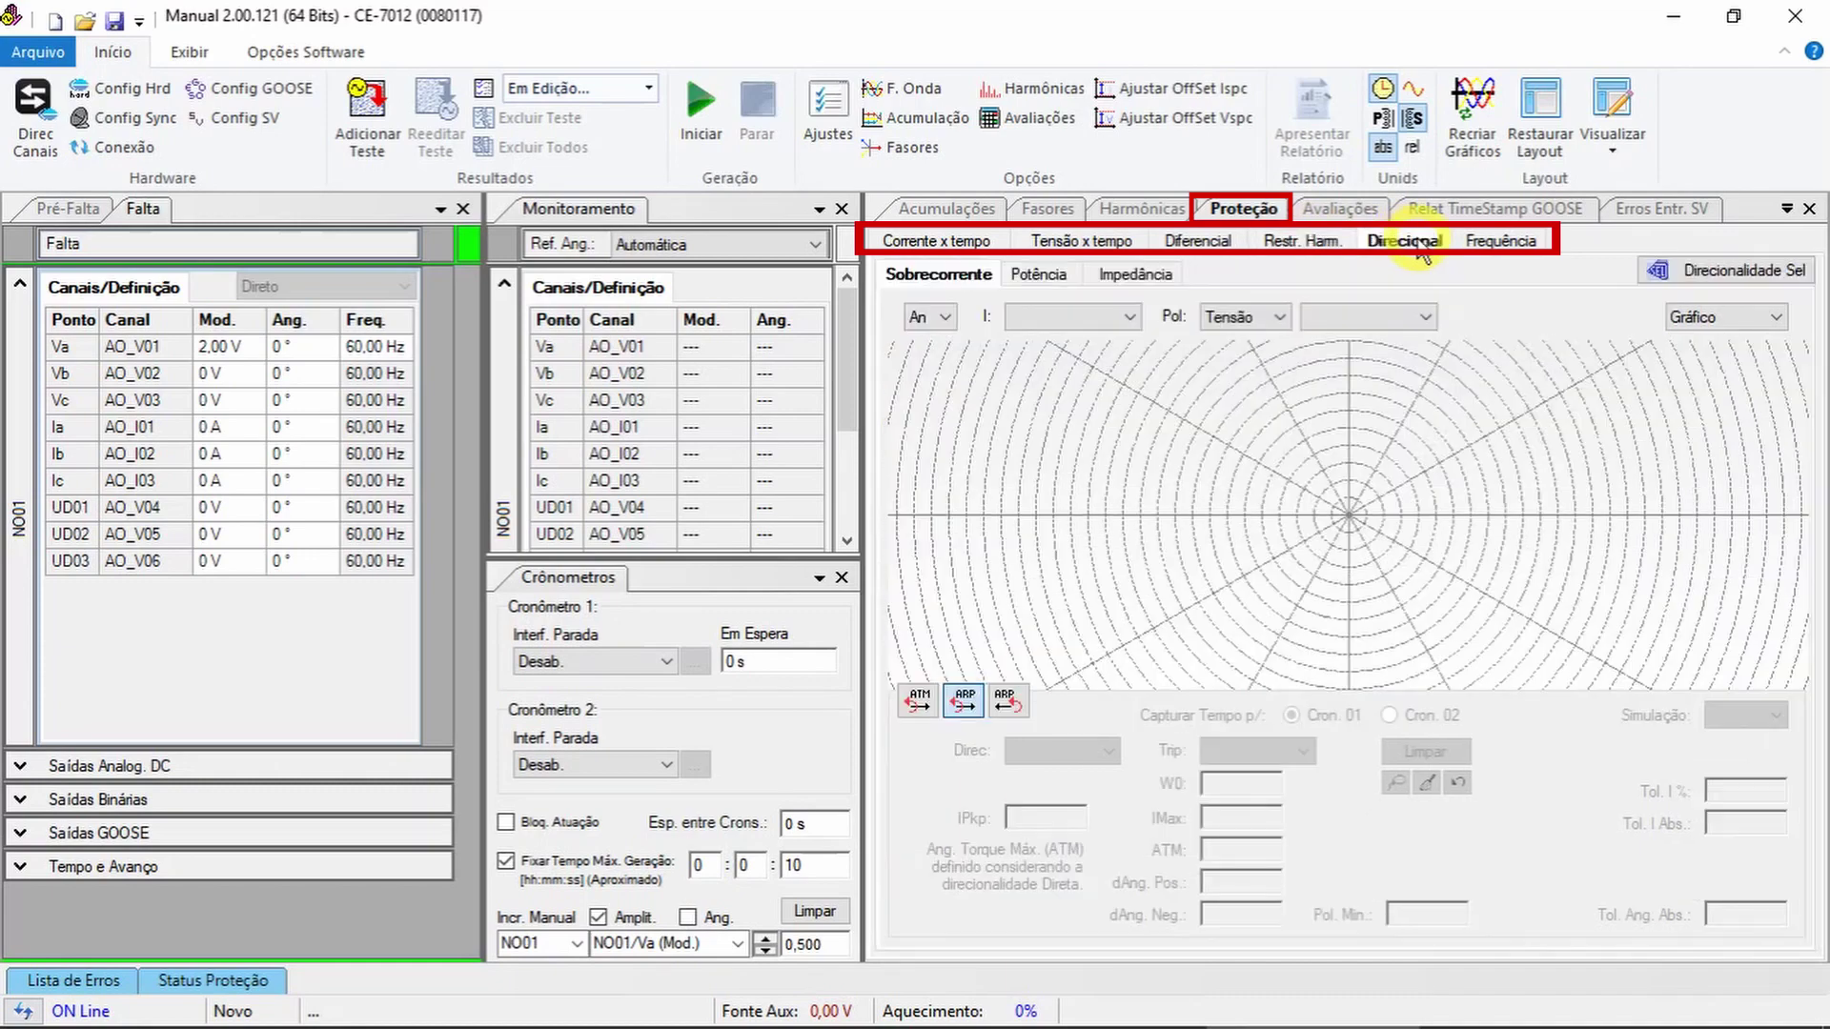
{"action": "left_click", "coordinate": [1024, 278]}
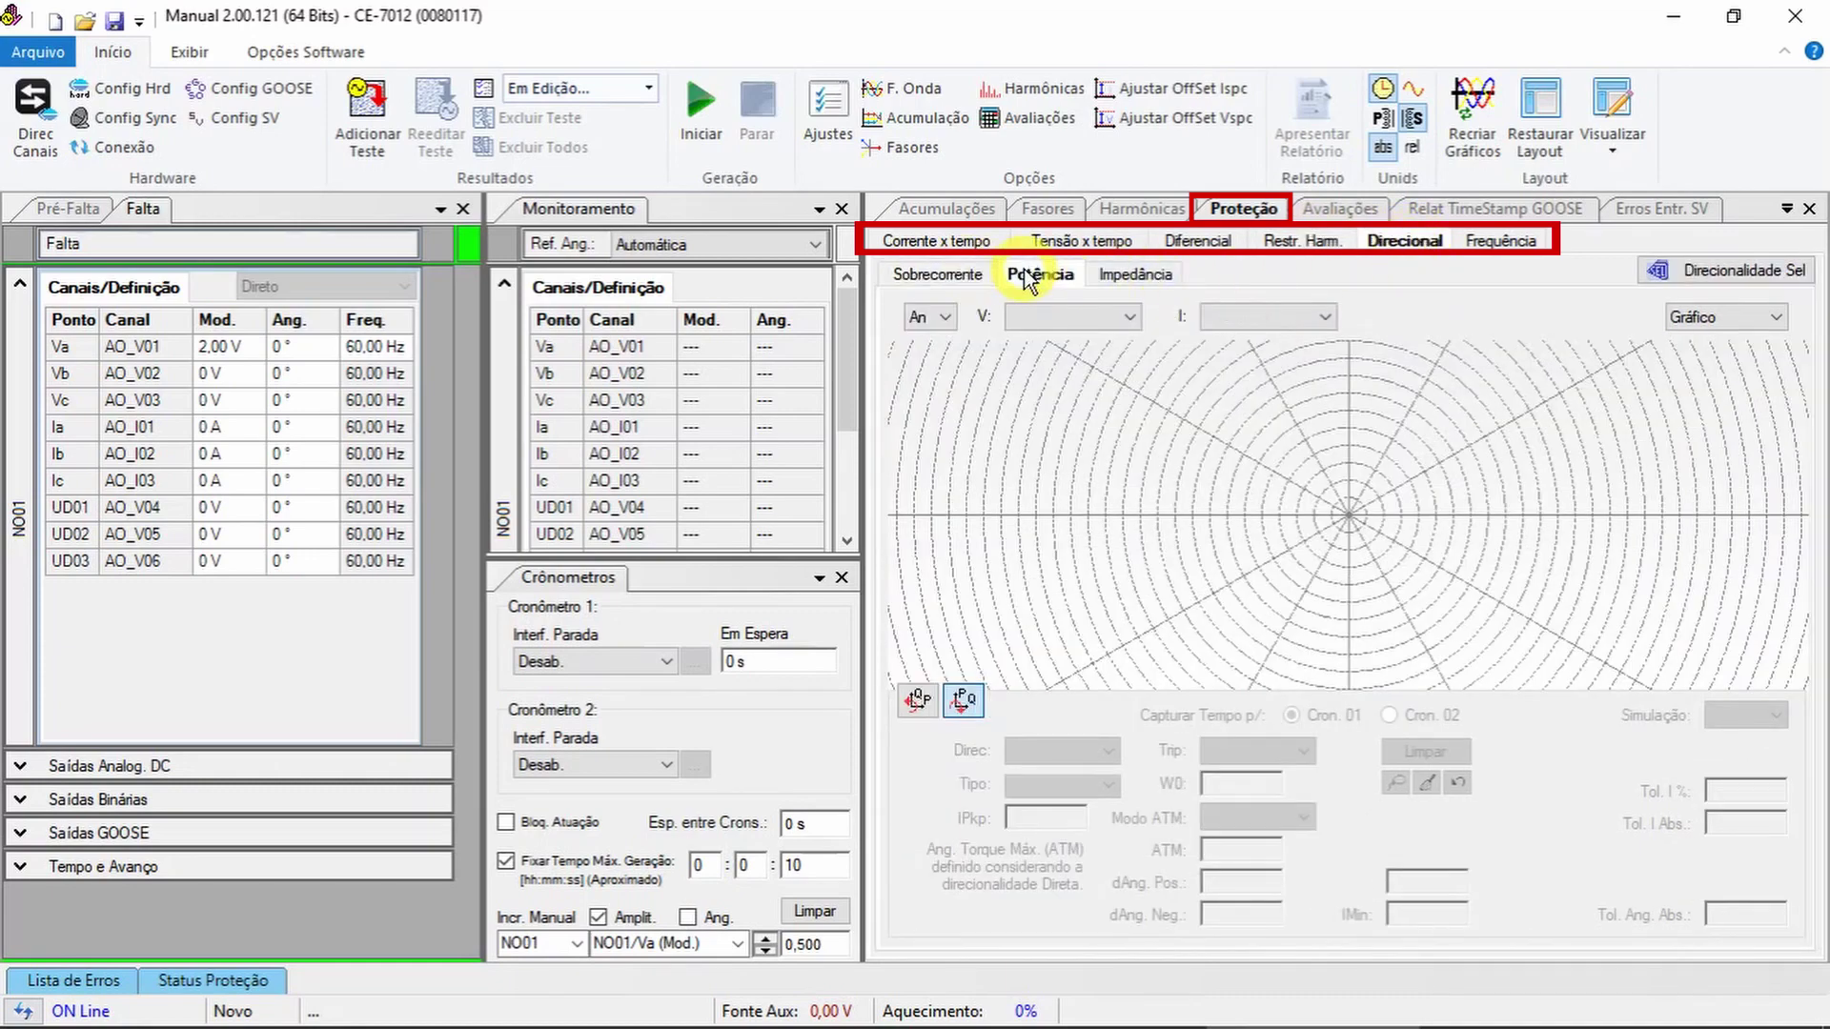
{"action": "left_click", "coordinate": [1132, 279]}
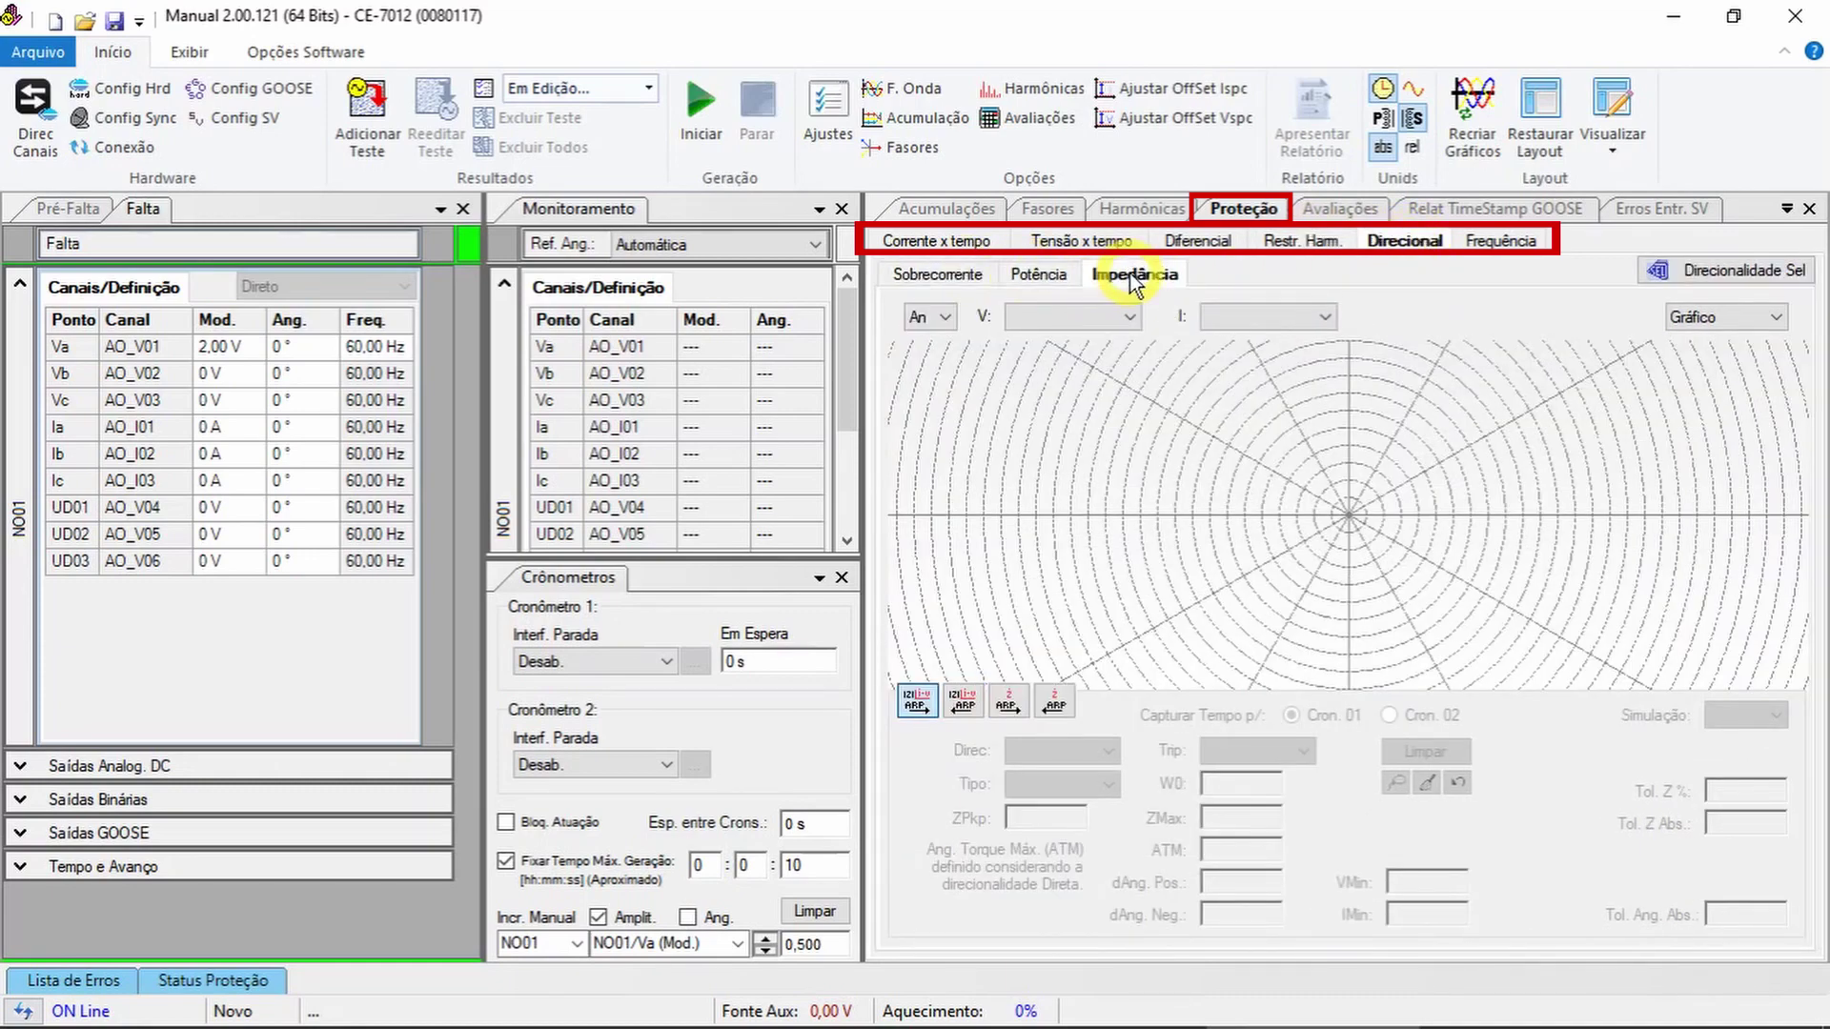
{"action": "left_click", "coordinate": [1498, 241]}
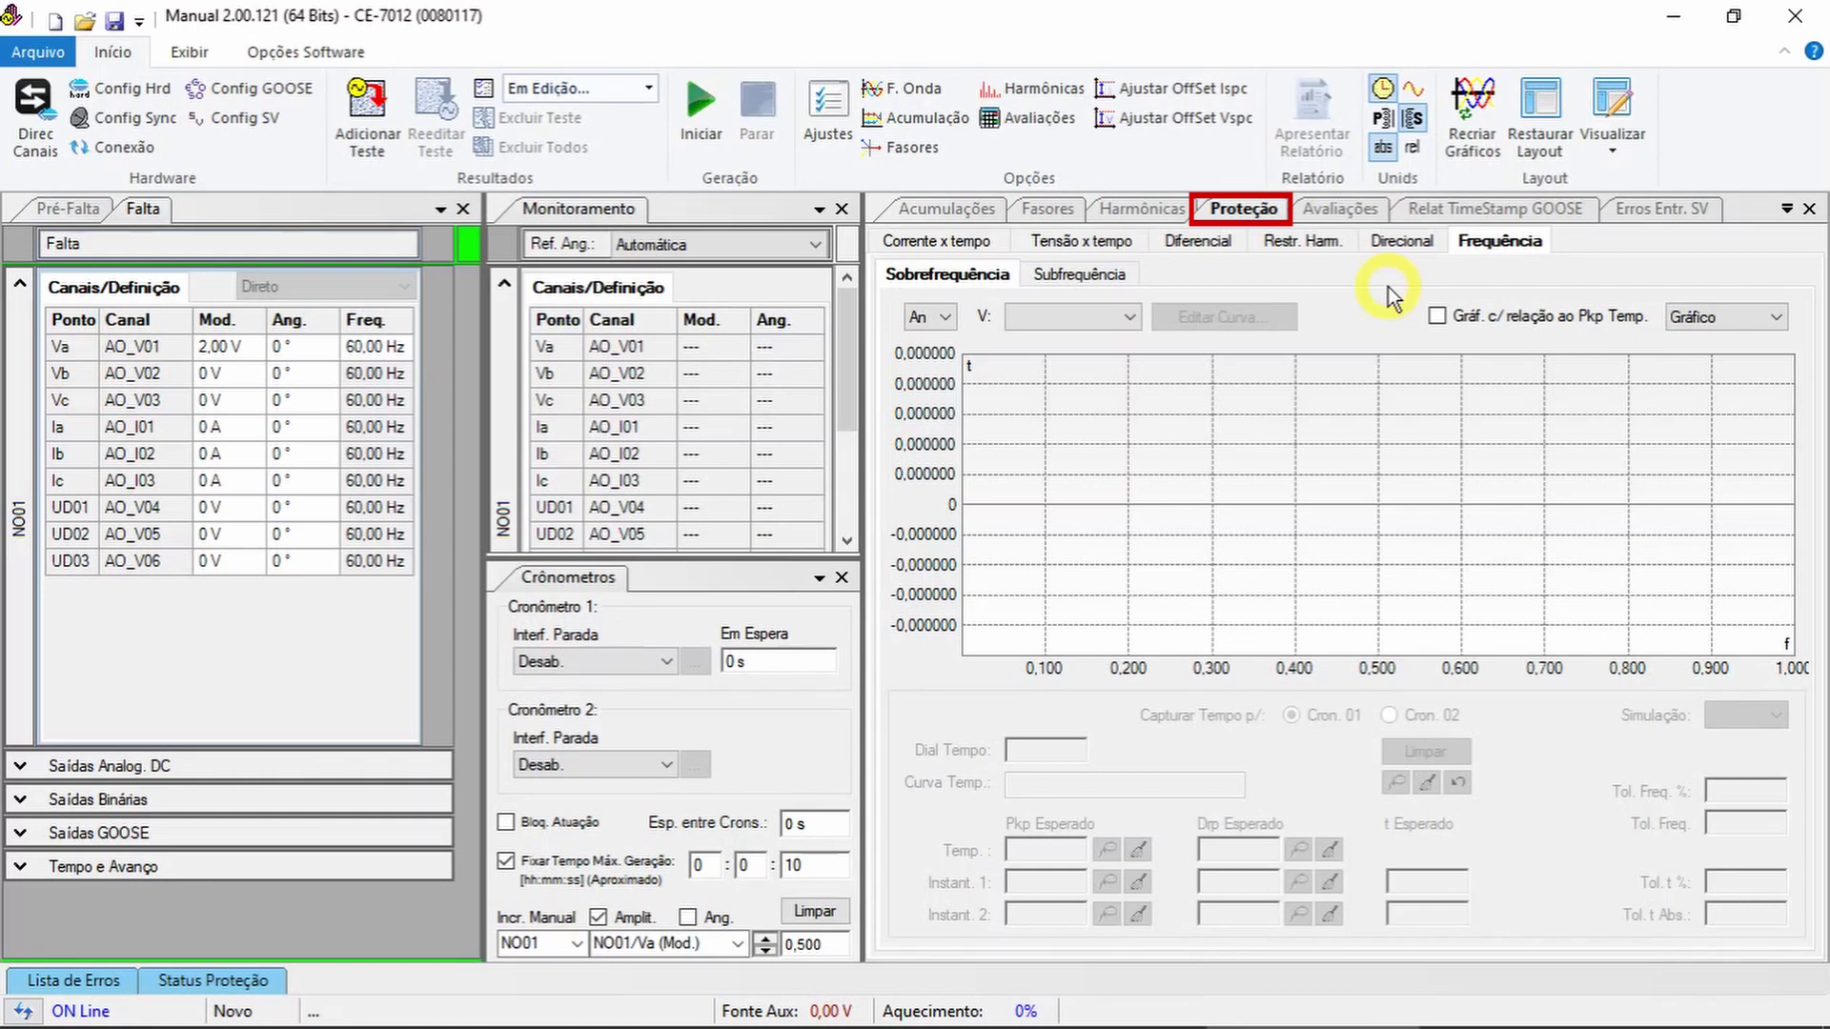
For directional overcurrent protection (Direcional, Sobrecorrente), assign current AO_I01 and voltage polarization channel AO_V01
{"action": "left_click", "coordinate": [1400, 241]}
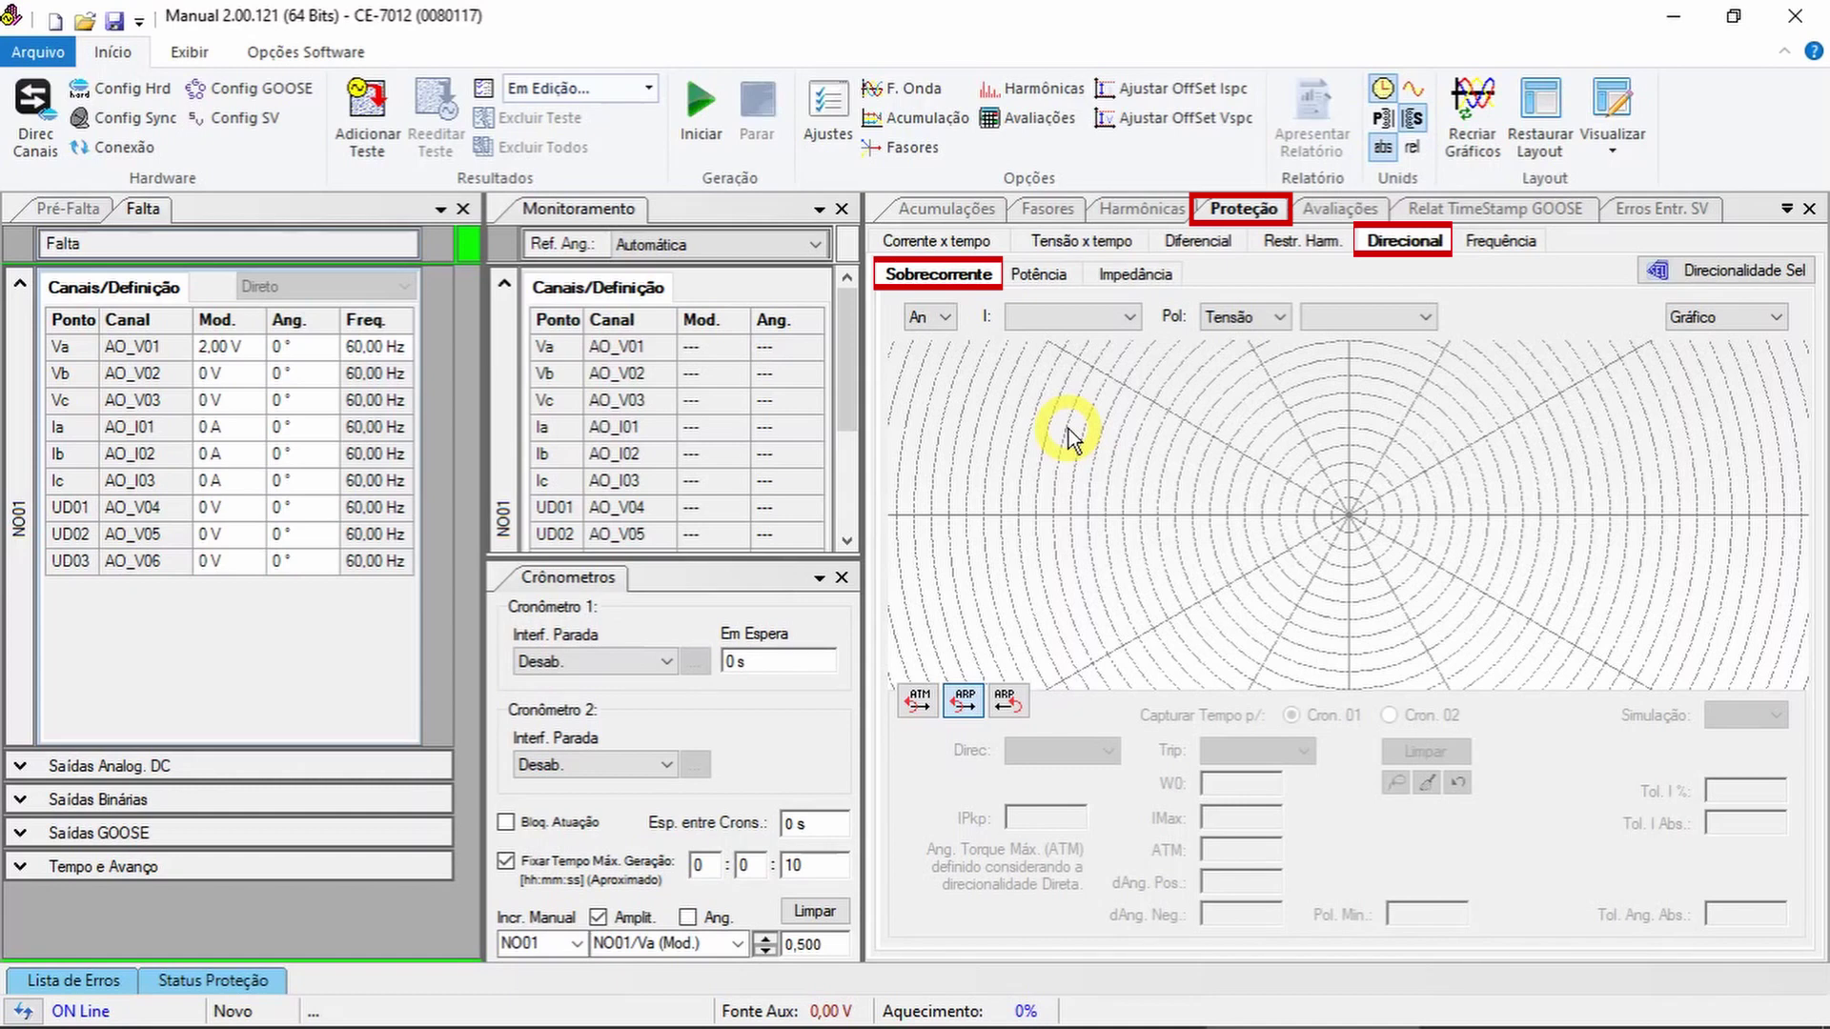
{"action": "left_click", "coordinate": [1110, 318]}
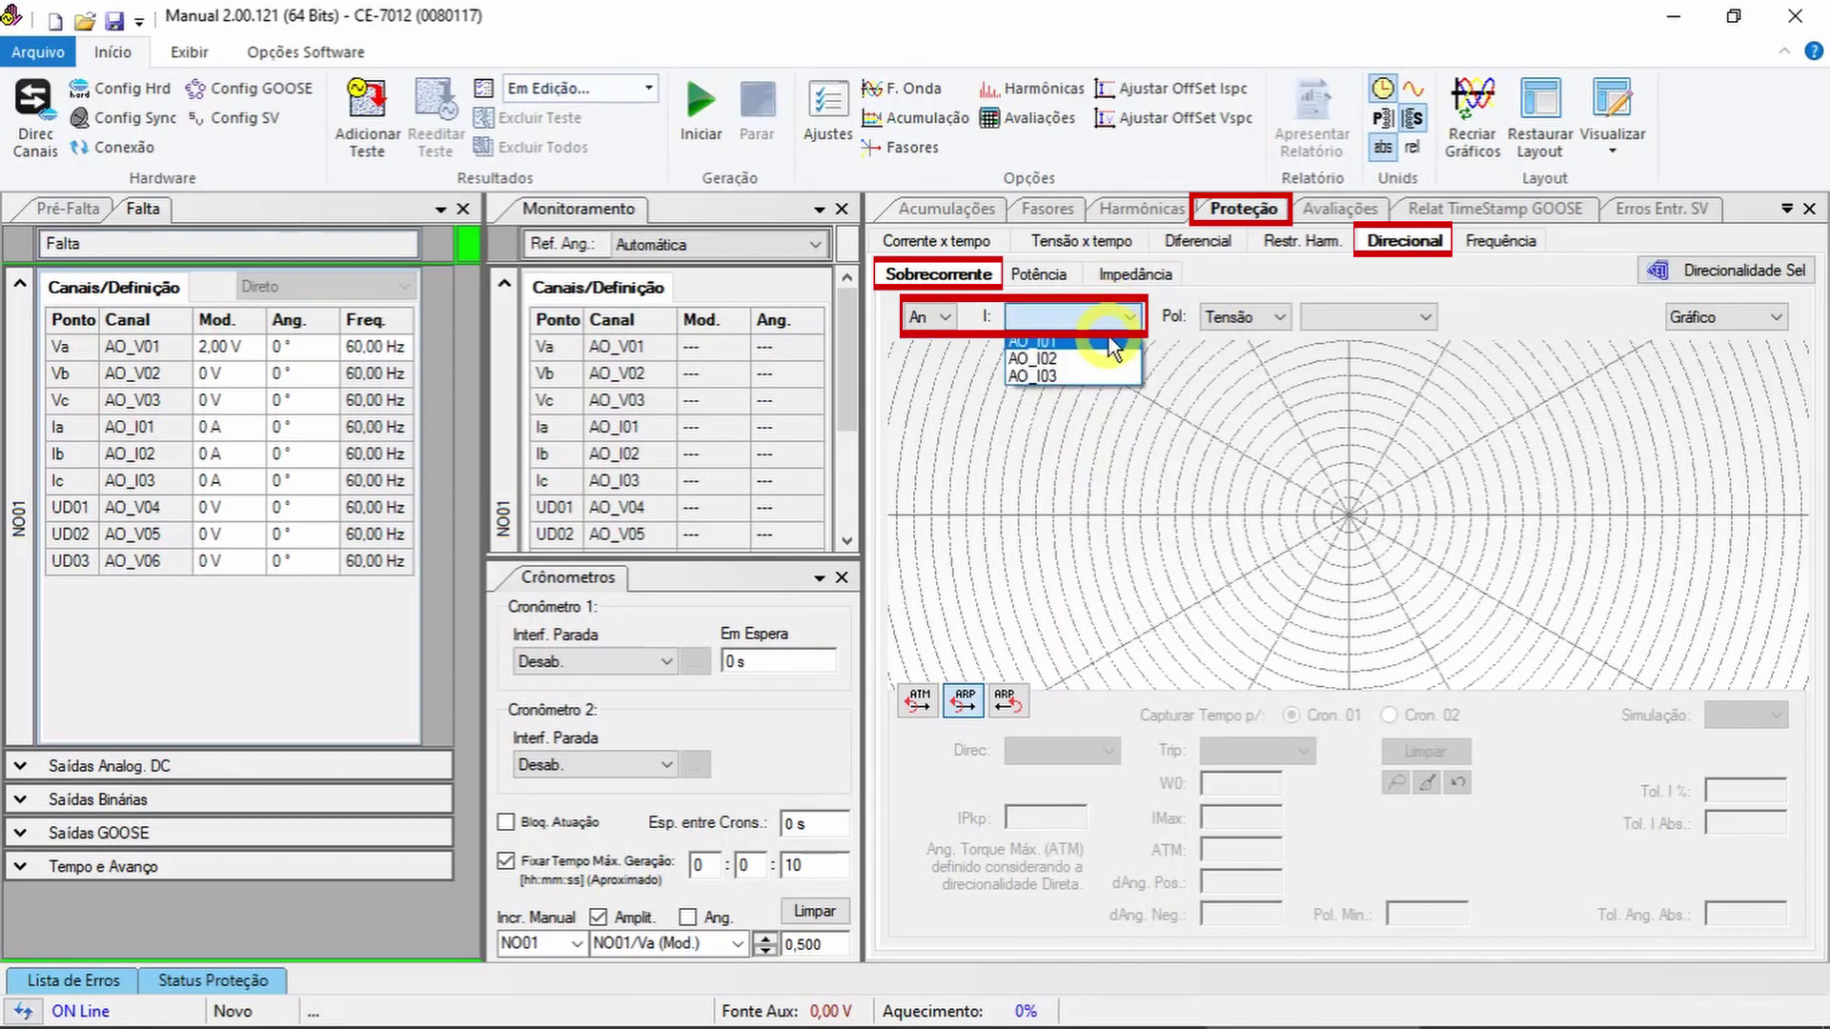
{"action": "left_click", "coordinate": [1108, 340]}
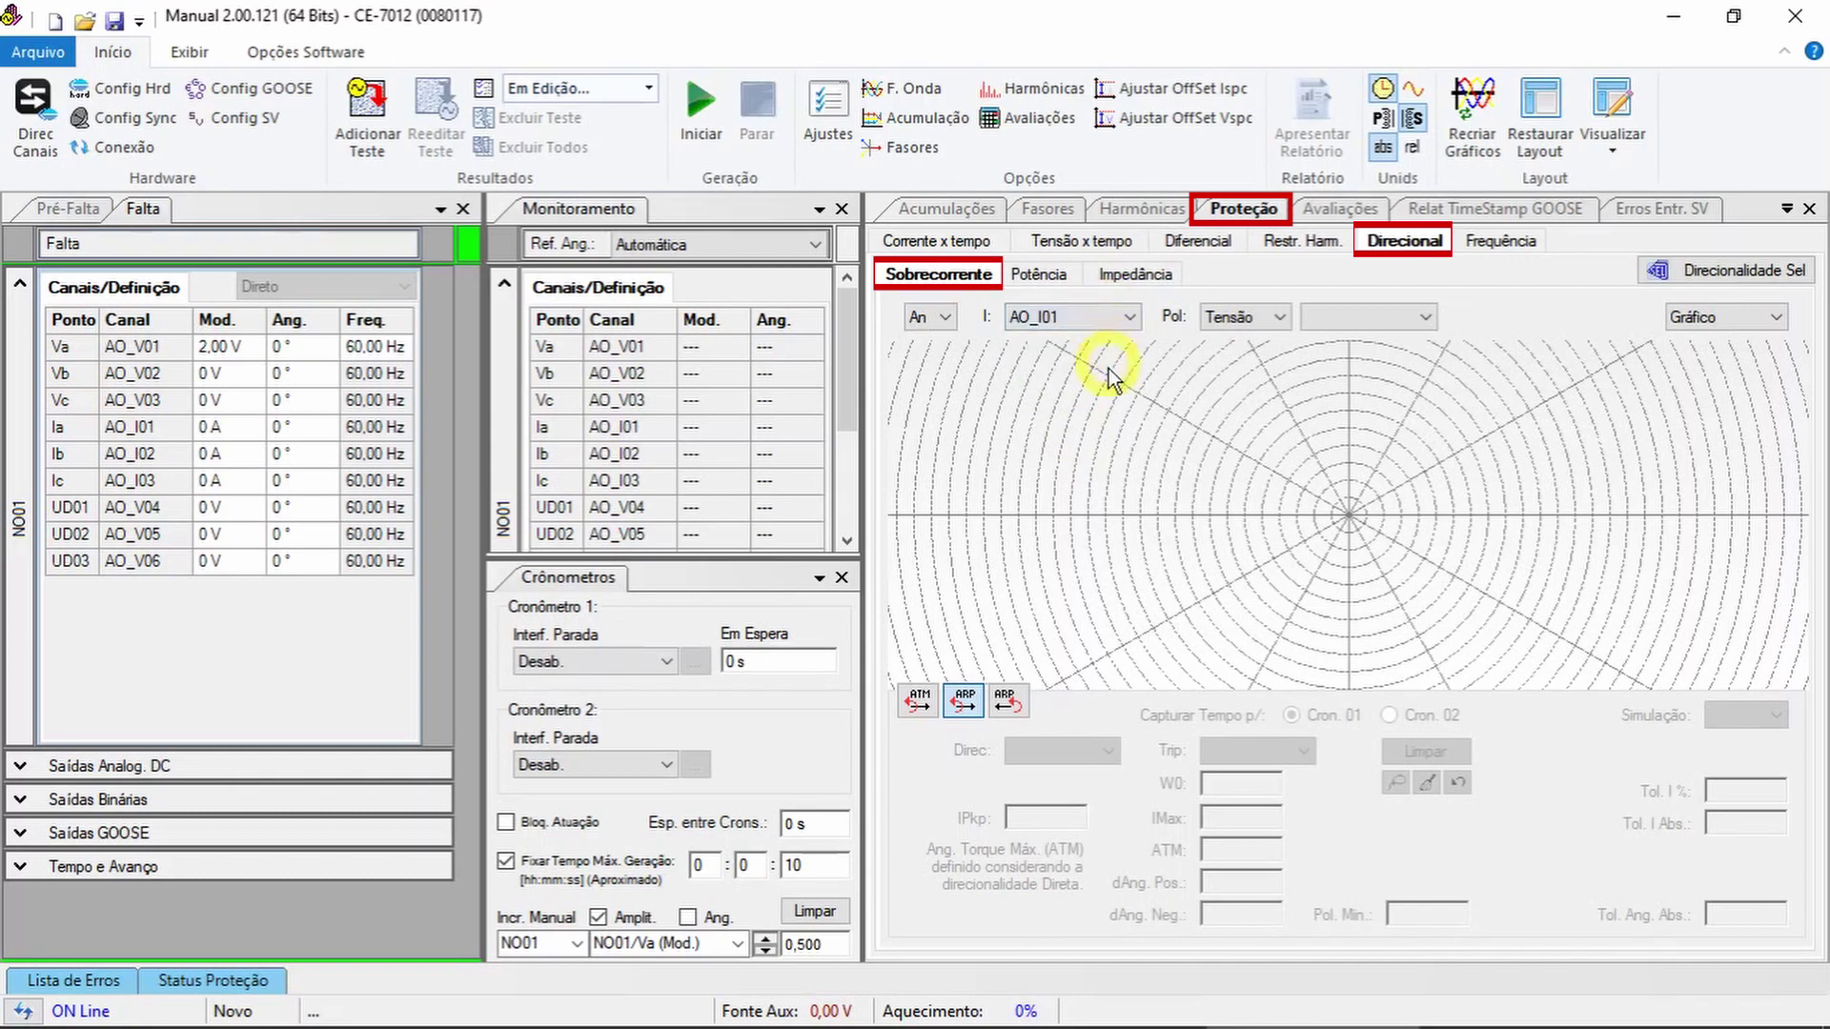
{"action": "left_click", "coordinate": [1372, 318]}
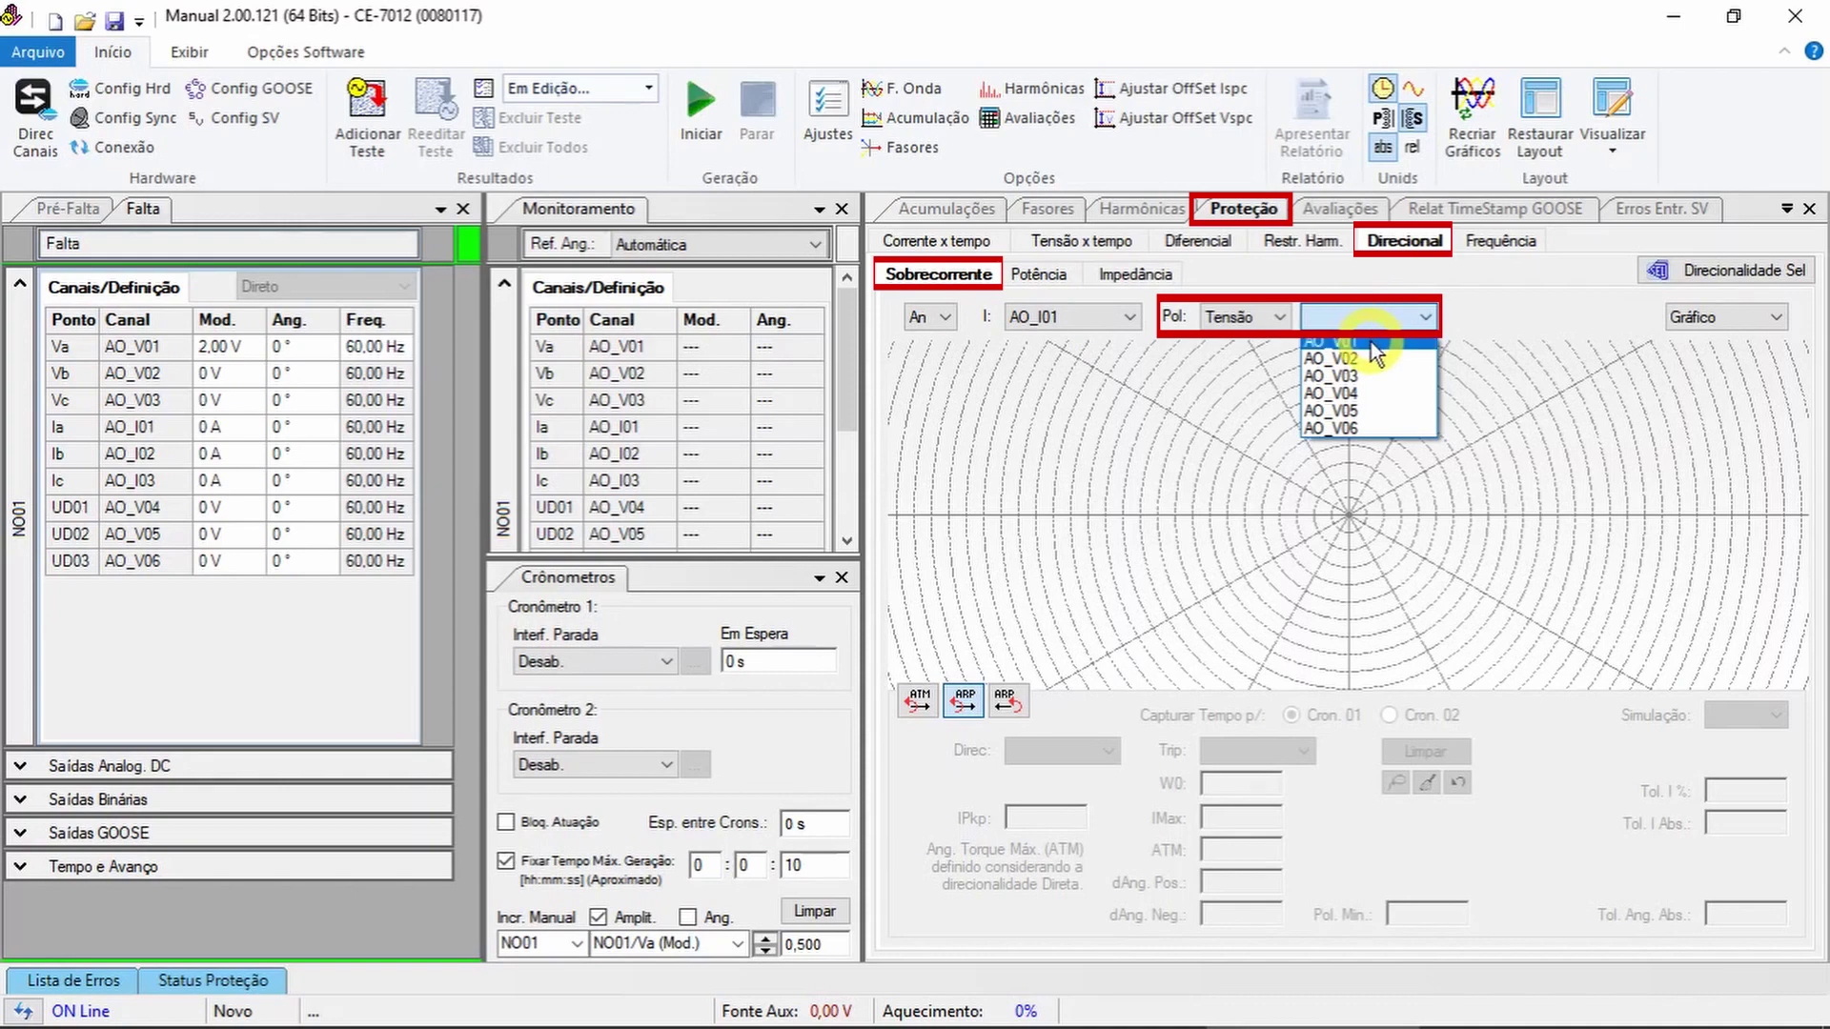
{"action": "left_click", "coordinate": [1370, 341]}
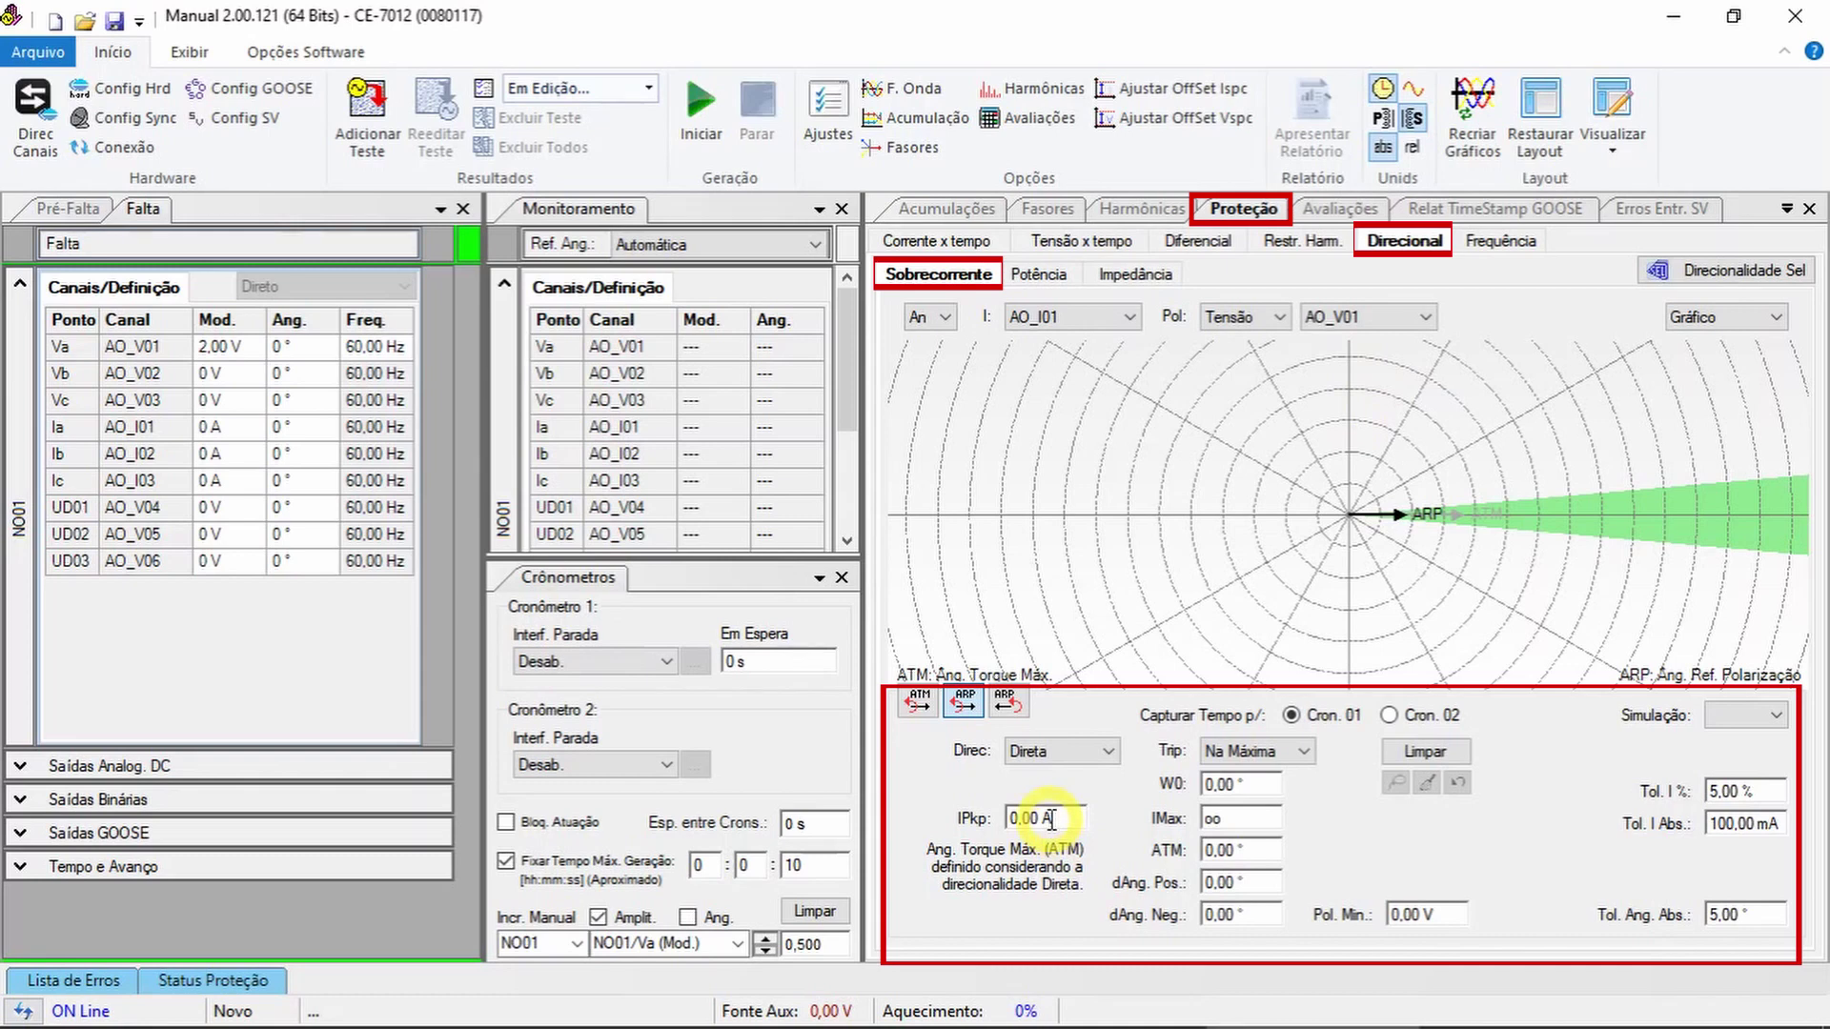
Keep the direction (Direc) as Direta and open the pickup current (IPkp) for editing
{"action": "left_click", "coordinate": [1096, 751]}
{"action": "left_click", "coordinate": [1100, 753]}
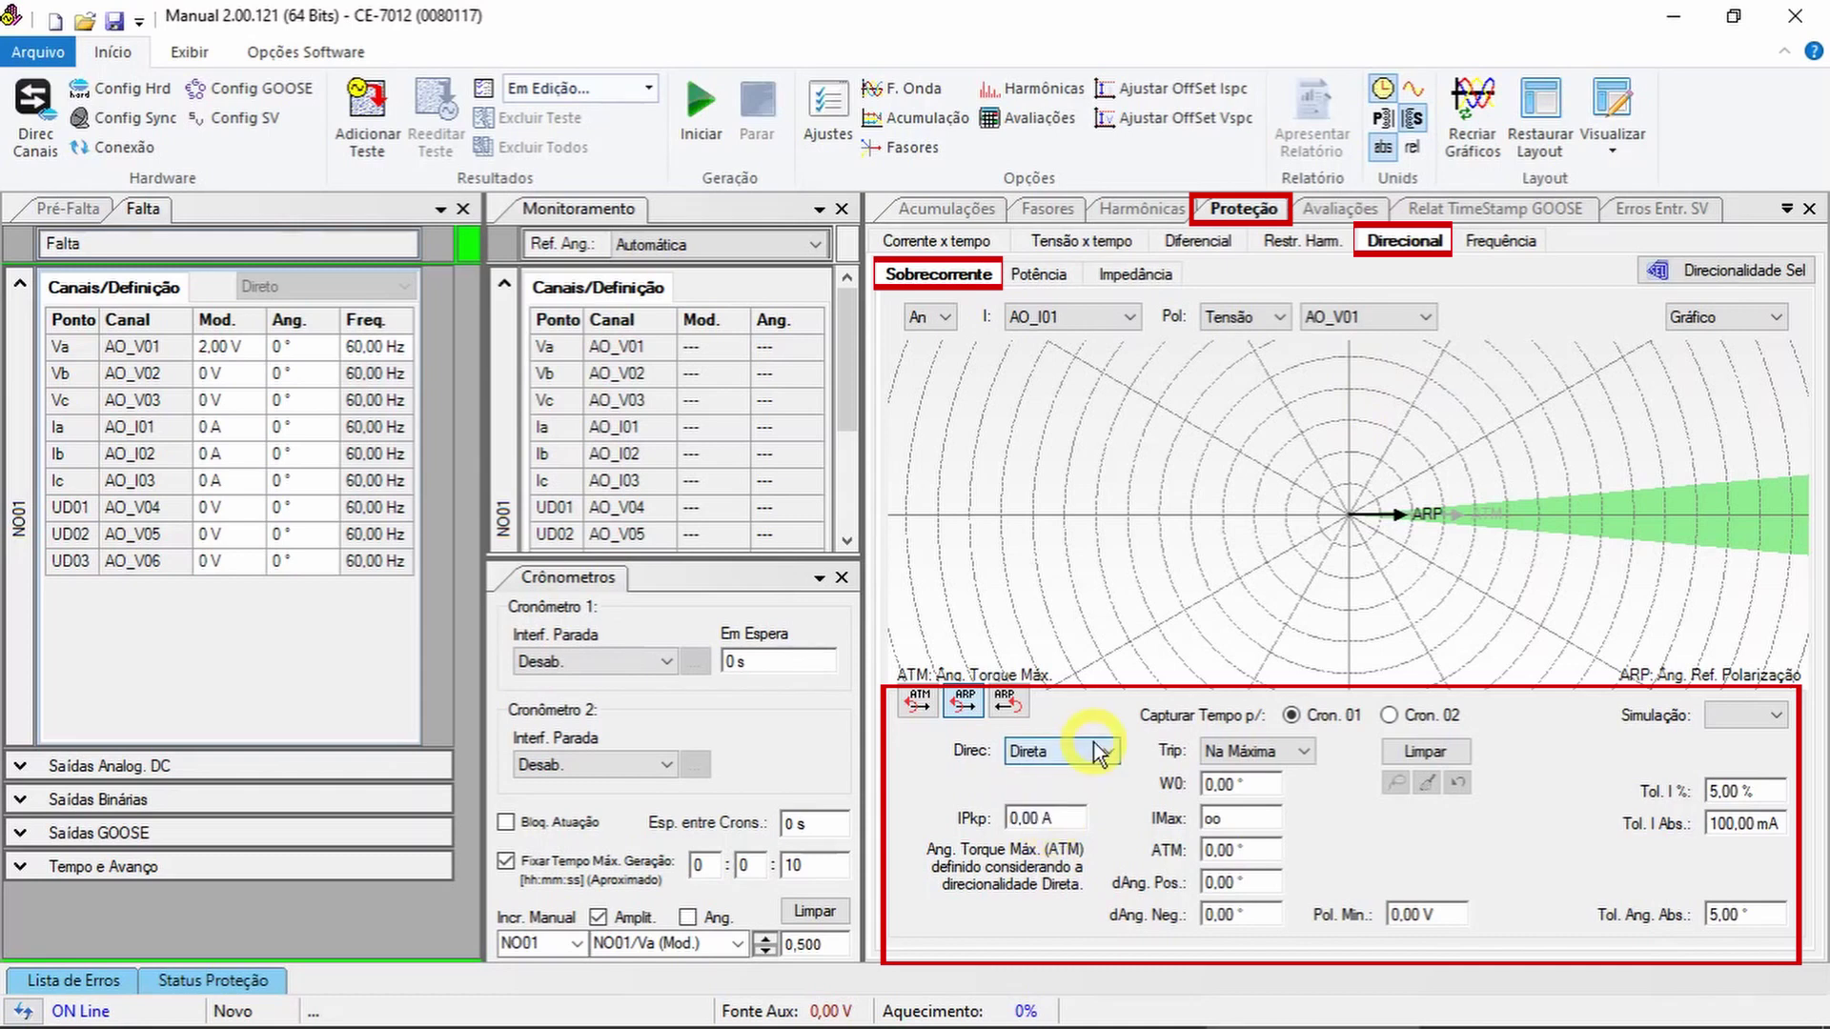
{"action": "left_click", "coordinate": [1045, 820]}
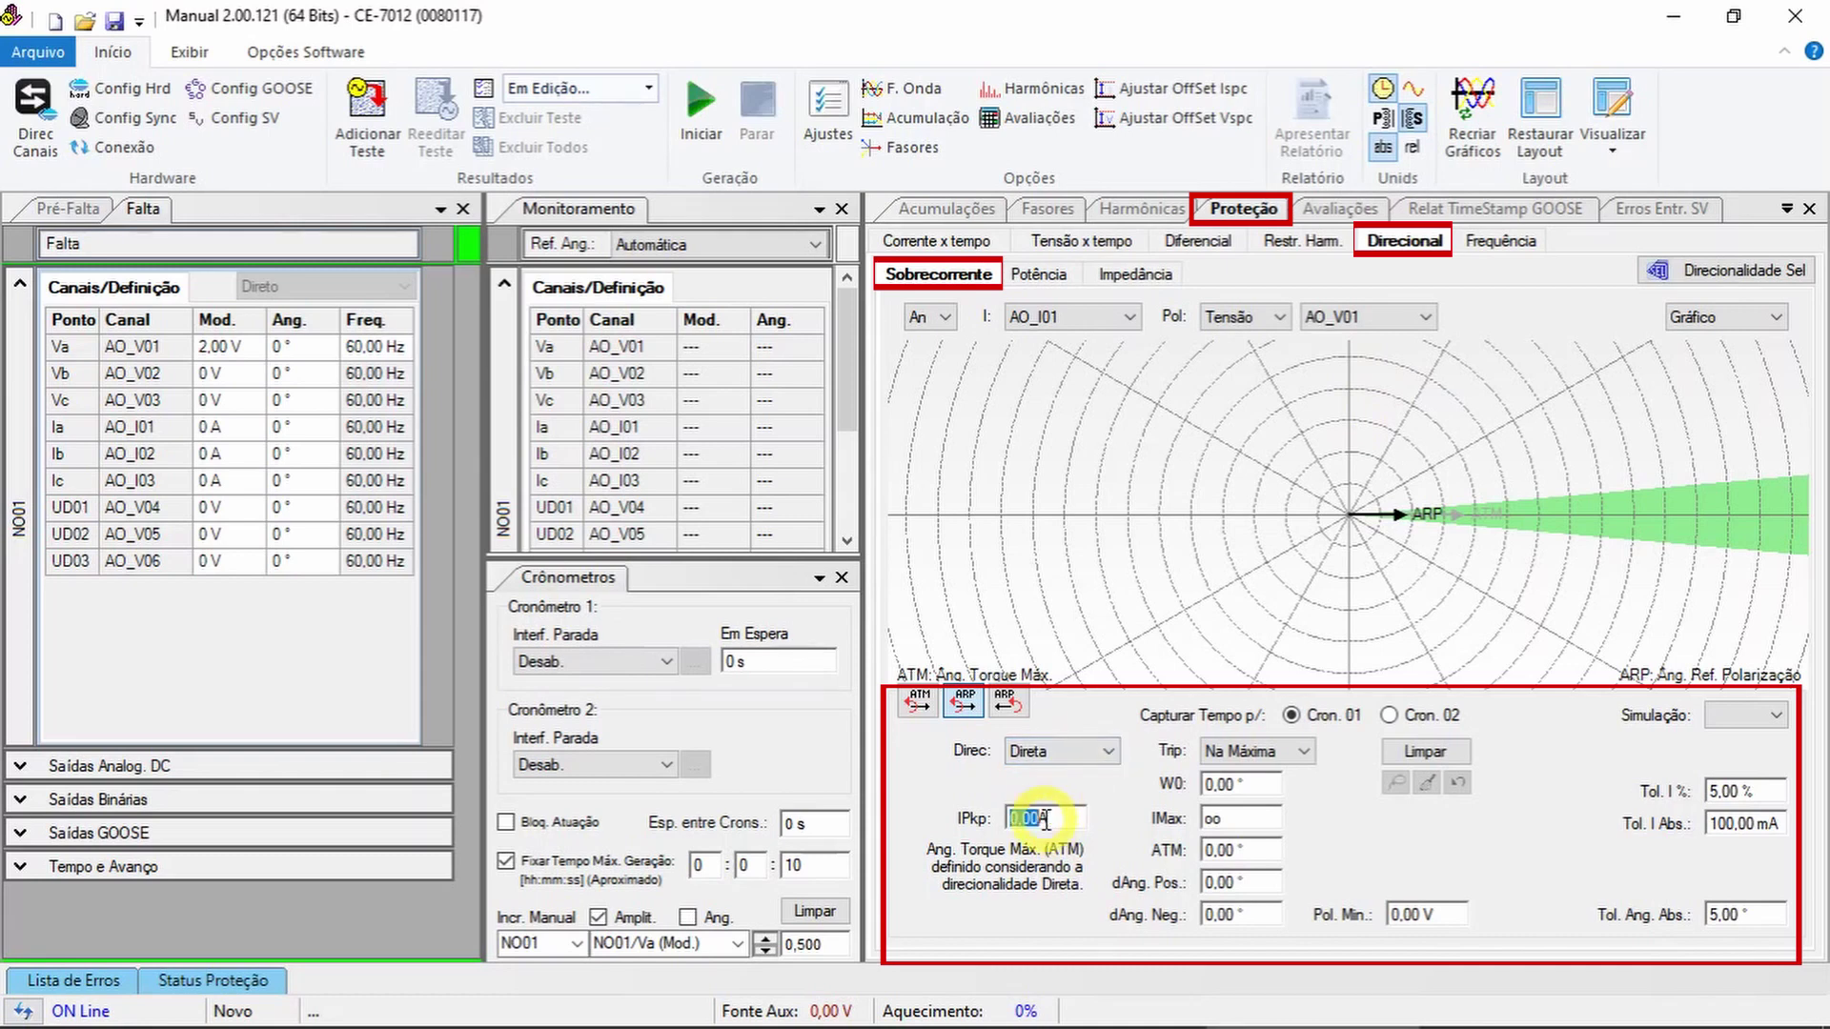